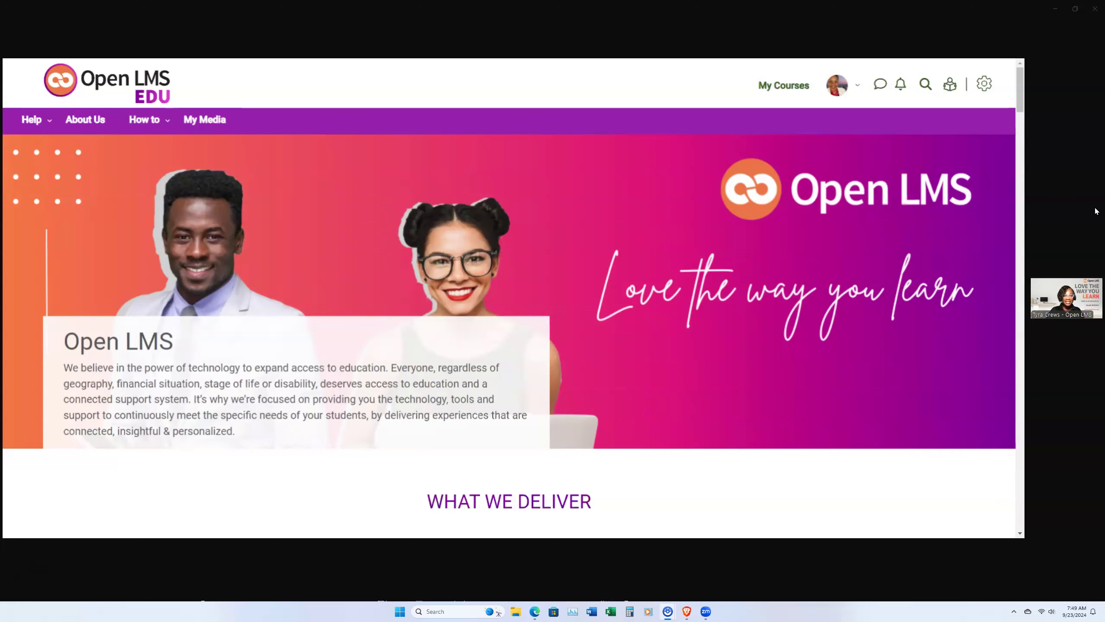
Scroll down the My courses page to the Algebra - Crews course card
scroll(723, 320, "down", 3)
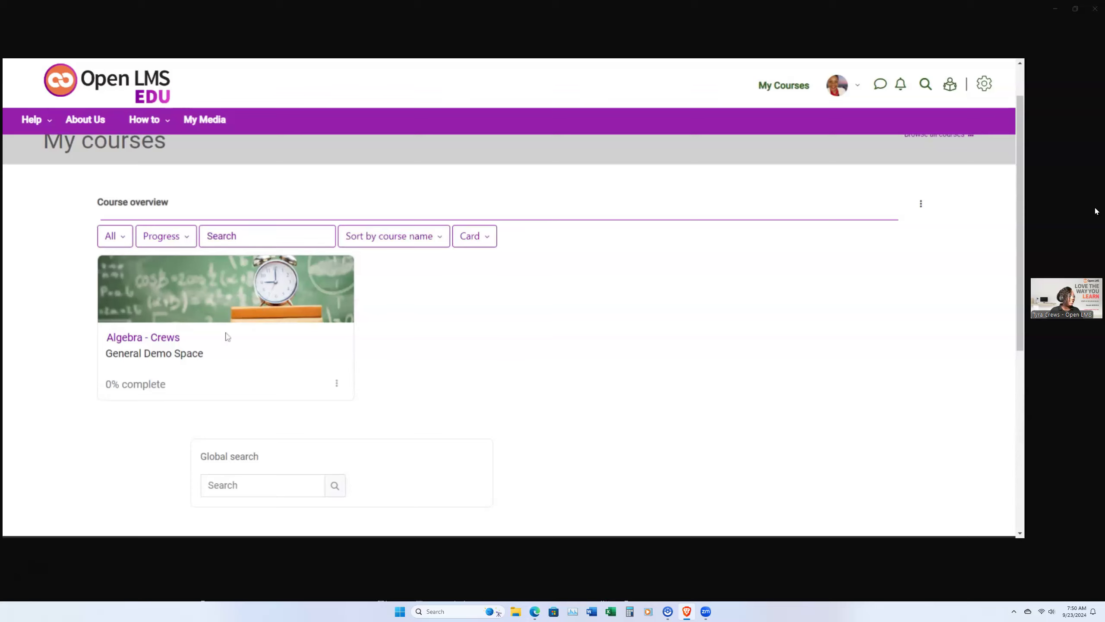
Open the Algebra - Crews course and skip its welcome tour
left_click(161, 343)
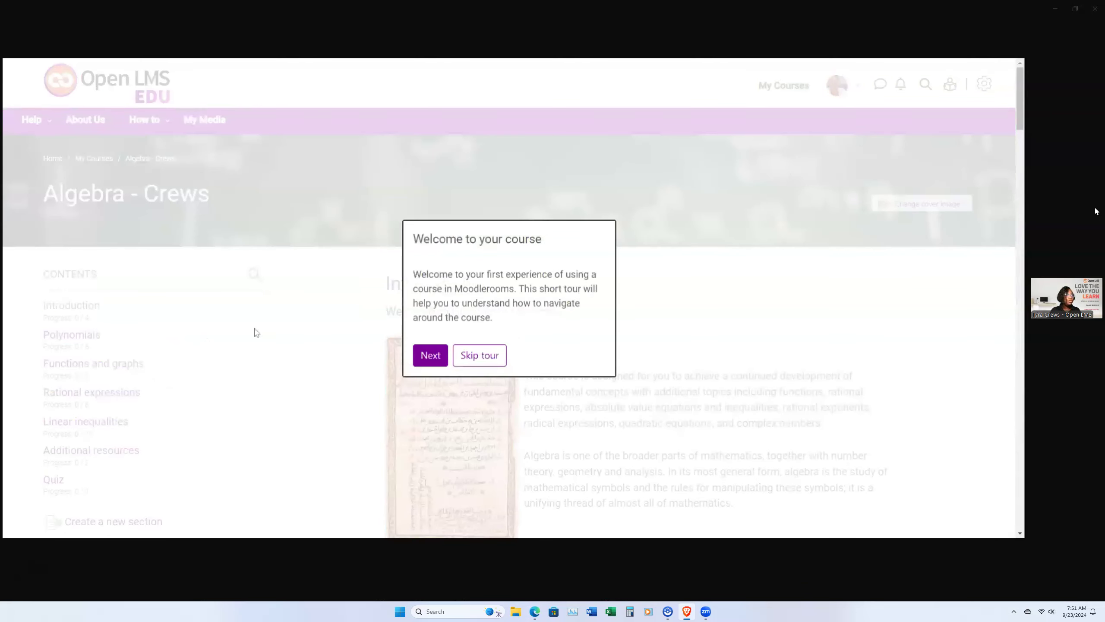
left_click(461, 355)
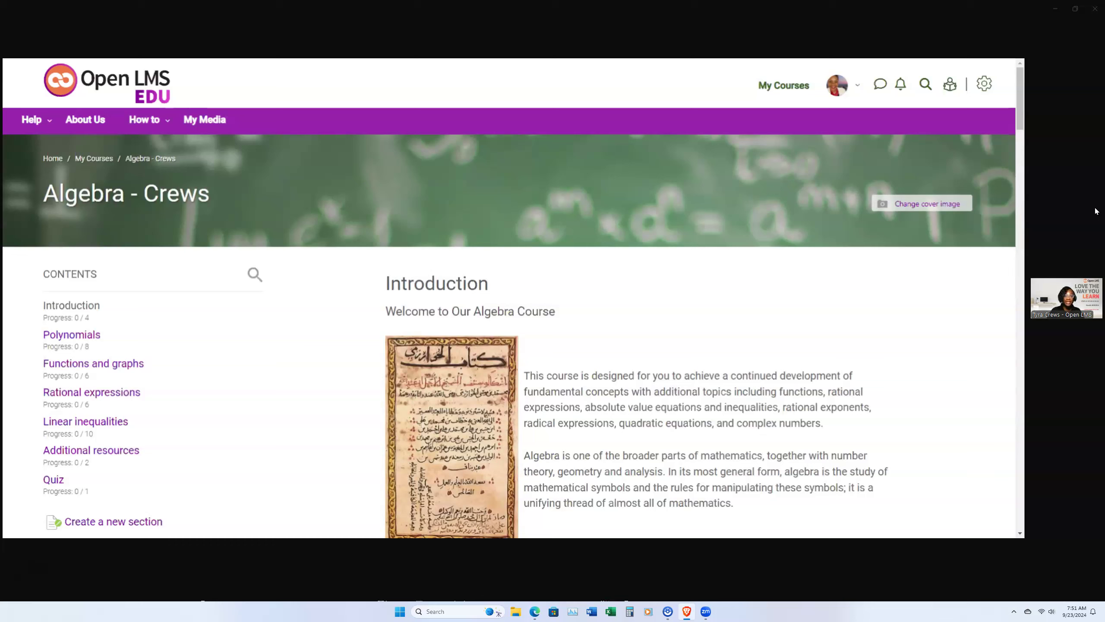
scroll(639, 344, "down", 3)
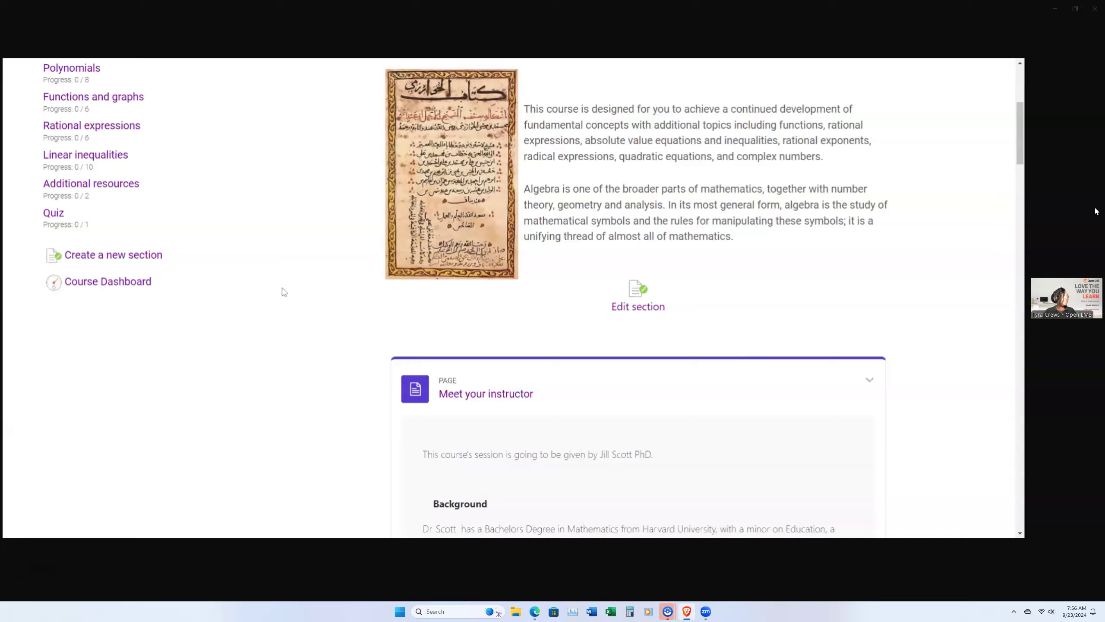
Scroll back up to the top of the Algebra - Crews course page
scroll(291, 292, "up", 3)
scroll(297, 289, "up", 3)
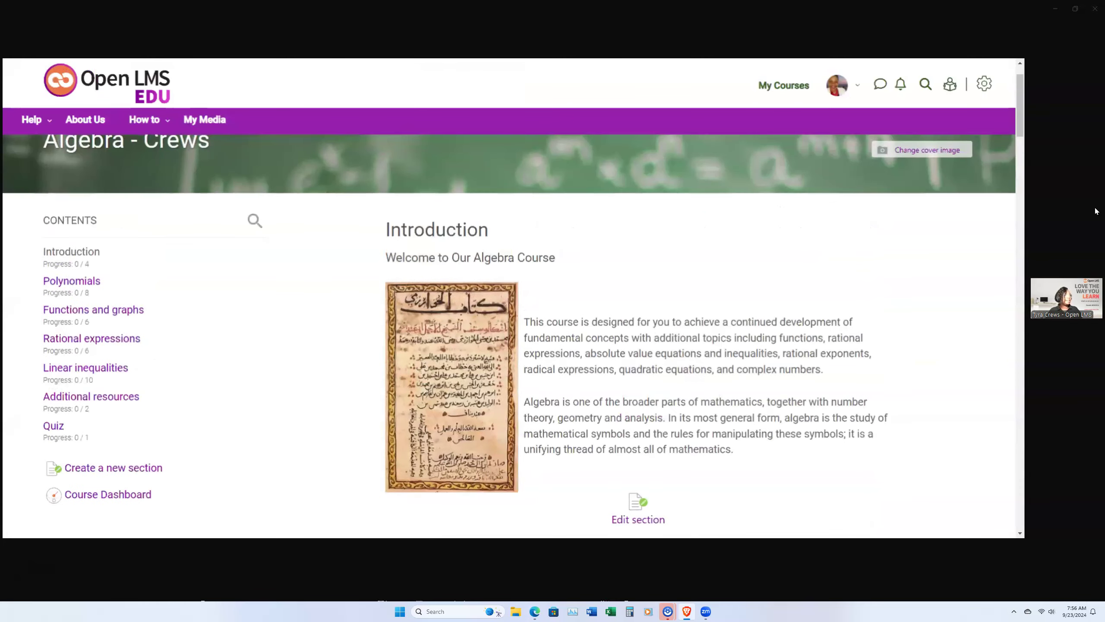
Log out of the current account from the avatar menu and go to the sign-in page
left_click(851, 88)
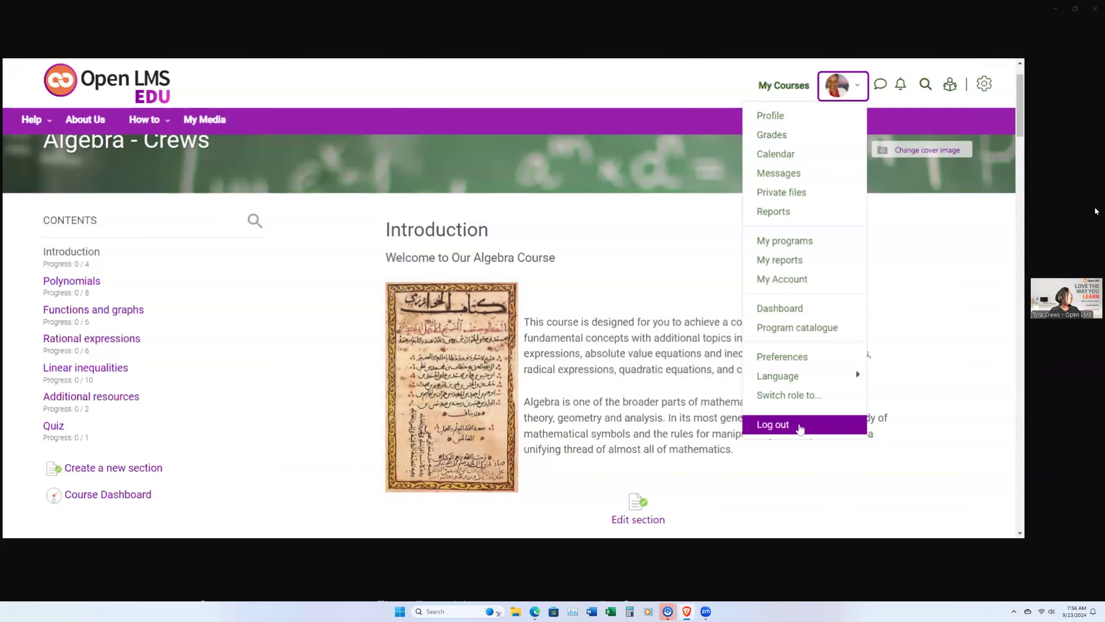
left_click(739, 398)
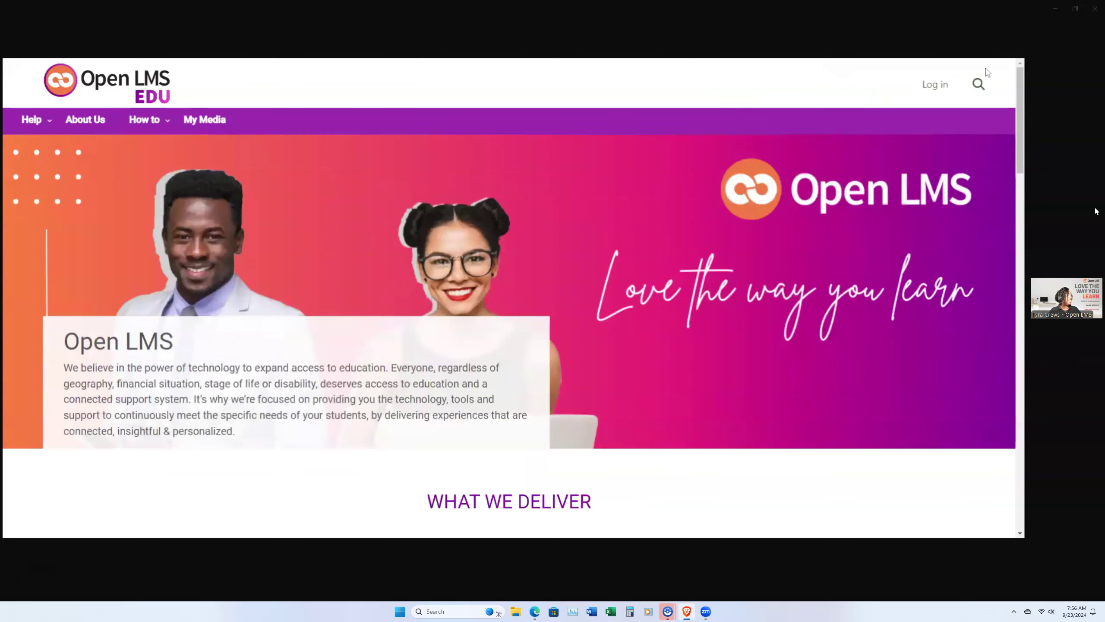
left_click(940, 87)
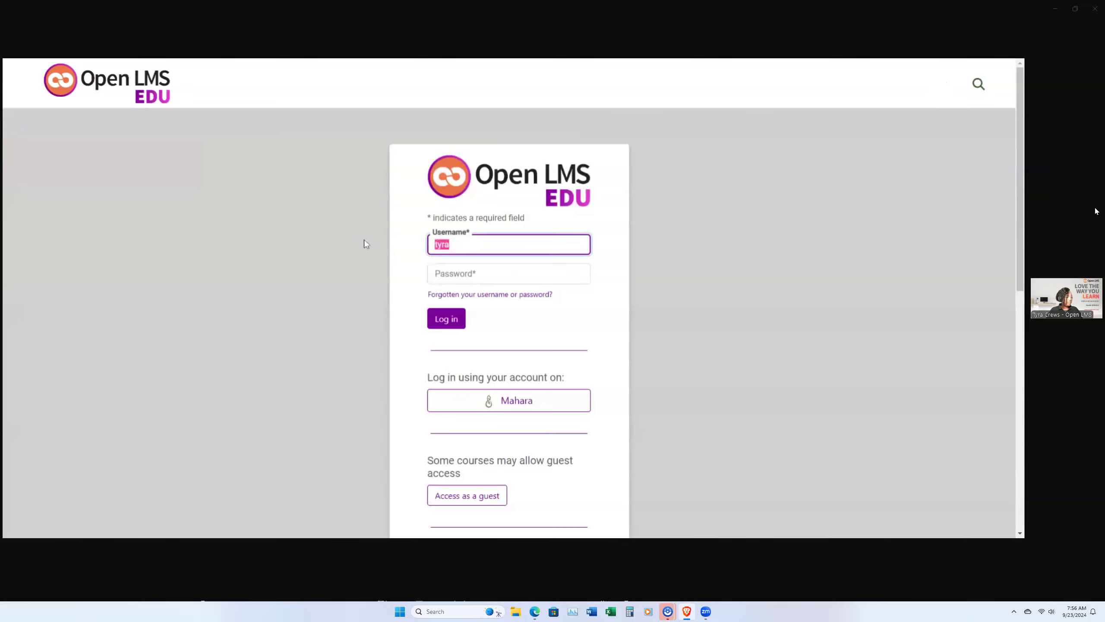
Sign in with the student username and password, and save the login in LastPass
type("charles")
key("BackSpace")
key("BackSpace")
key("BackSpace")
key("BackSpace")
key("BackSpace")
key("BackSpace")
key("BackSpace")
key("BackSpace")
key("BackSpace")
key("BackSpace")
key("BackSpace")
key("BackSpace")
type("char")
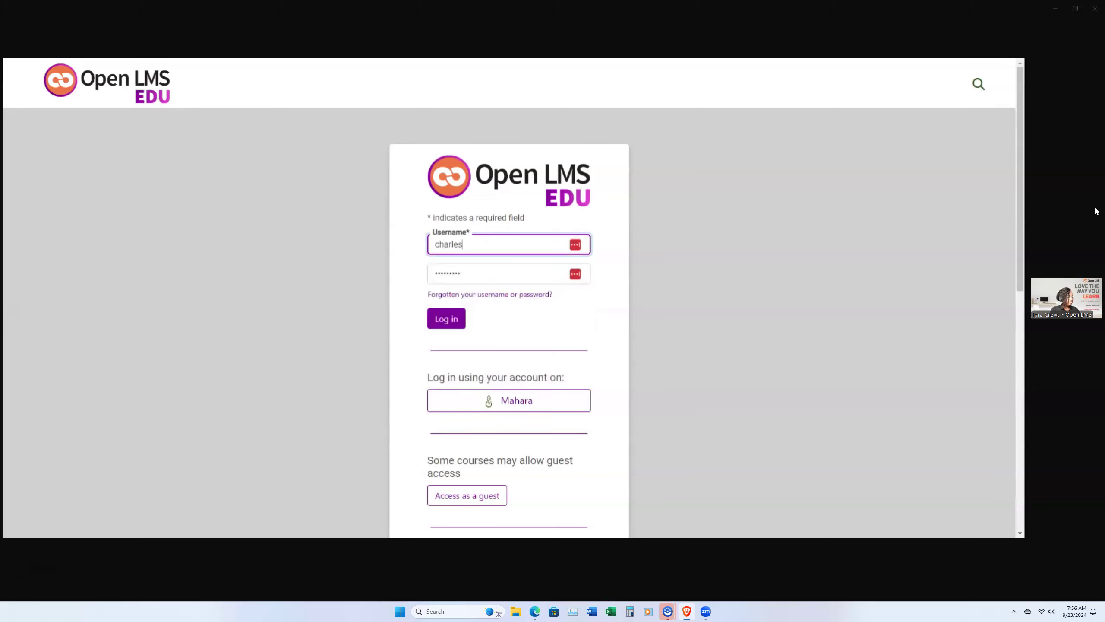
key("Tab")
type("••")
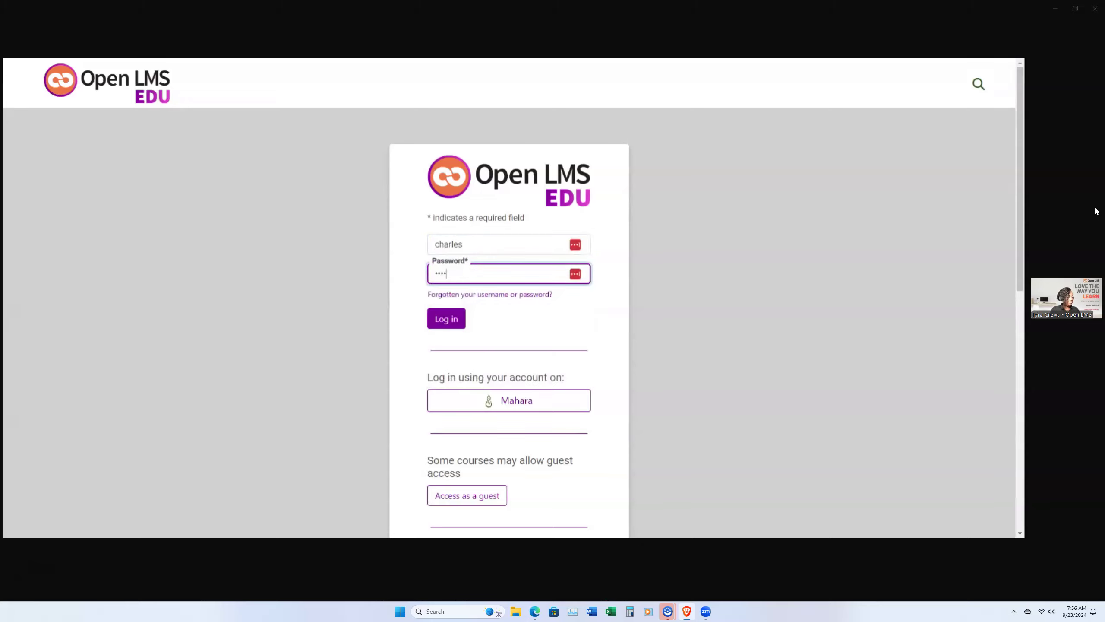
type("•••••••")
key("Return")
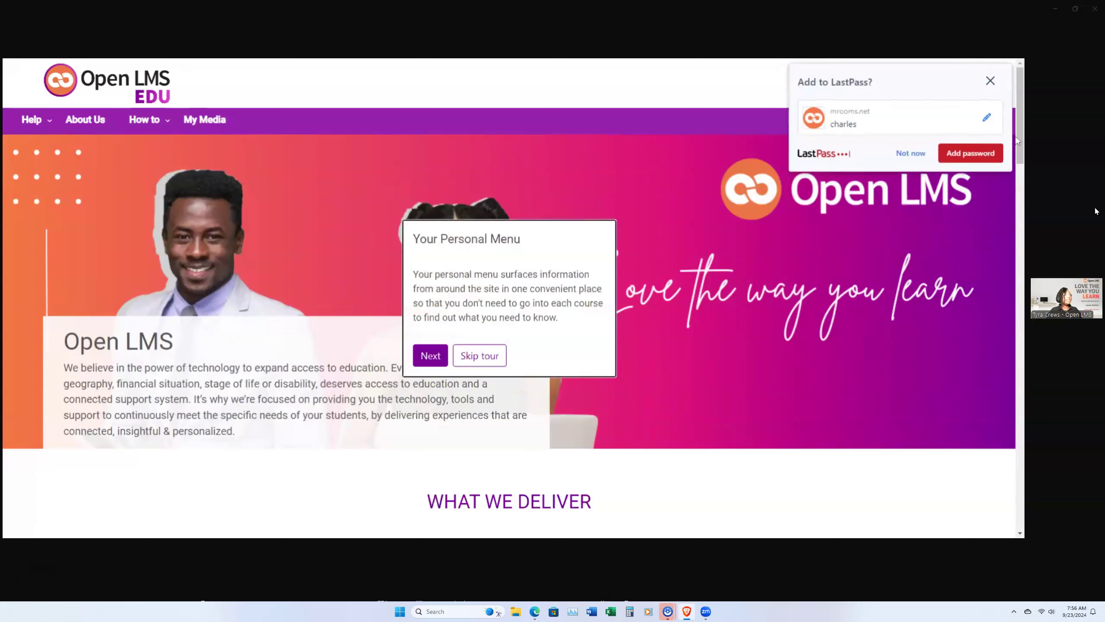
left_click(977, 153)
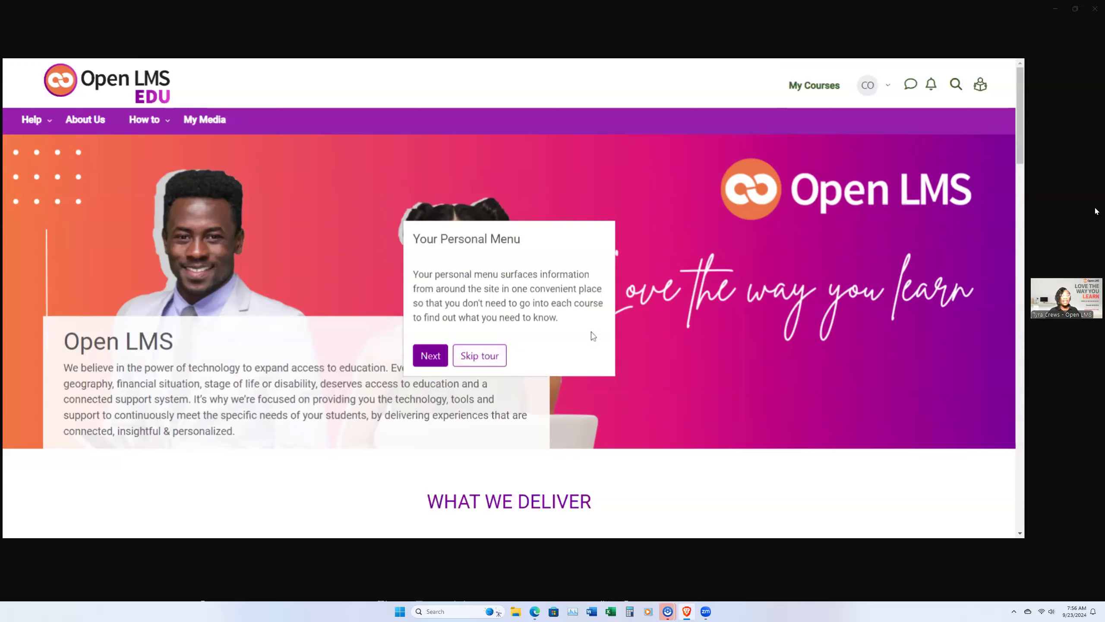
Dismiss the personal menu tour, open Algebra - Crews from My courses, and skip its tour
left_click(486, 367)
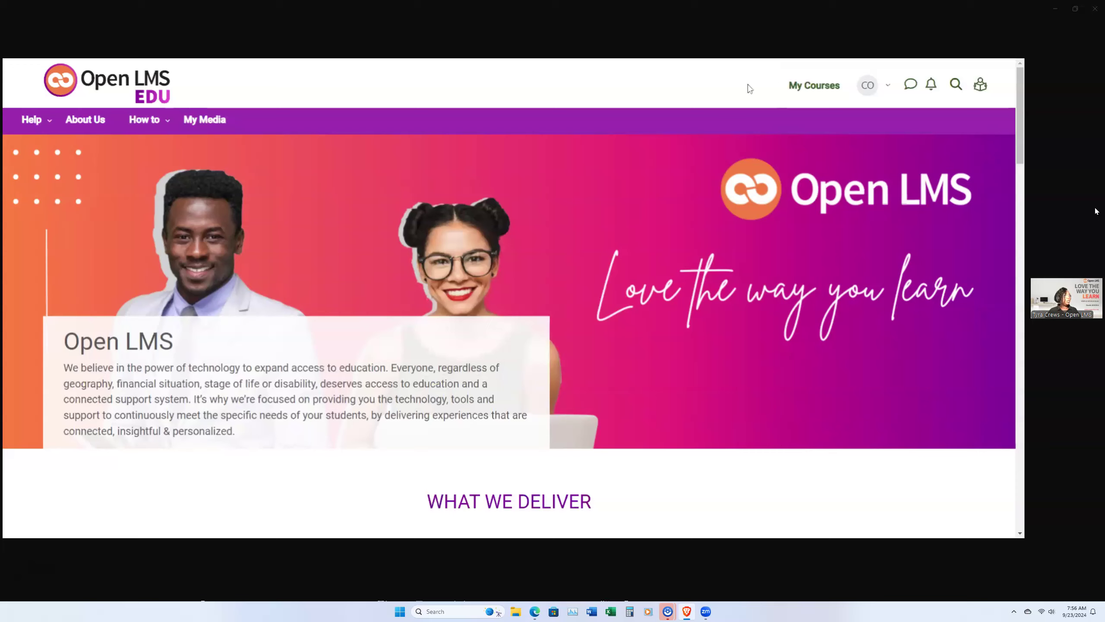
left_click(826, 95)
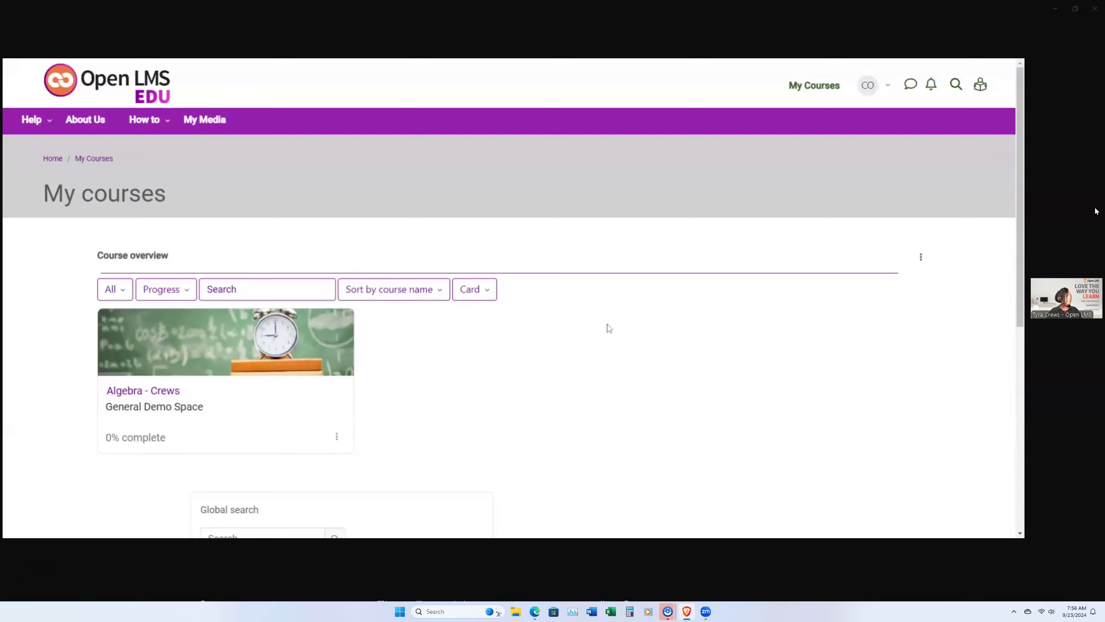
scroll(622, 388, "down", 1)
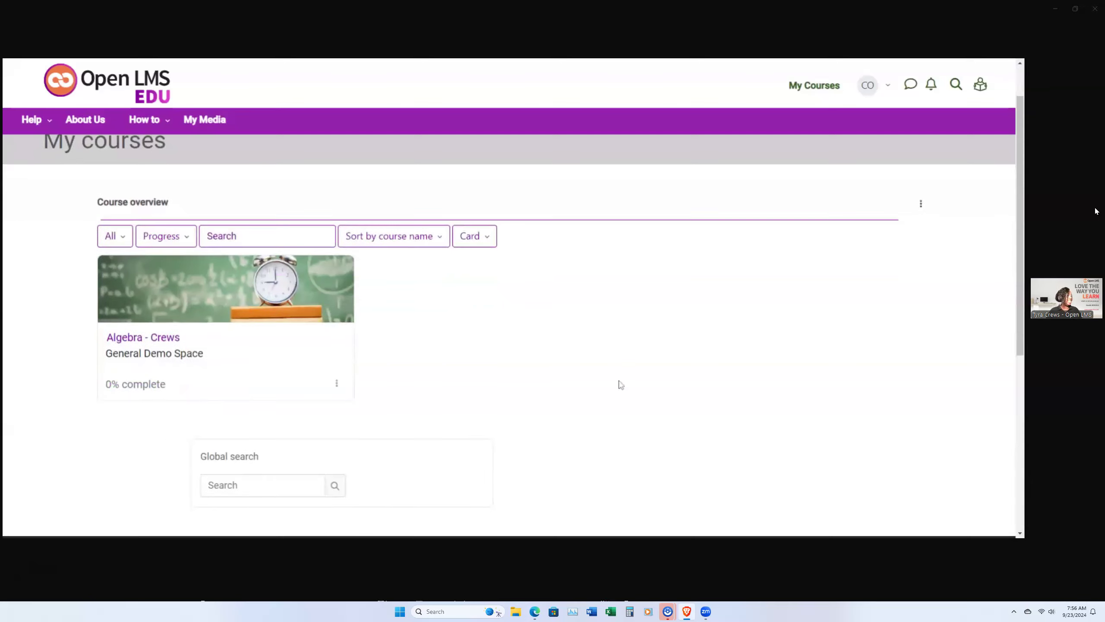
left_click(163, 339)
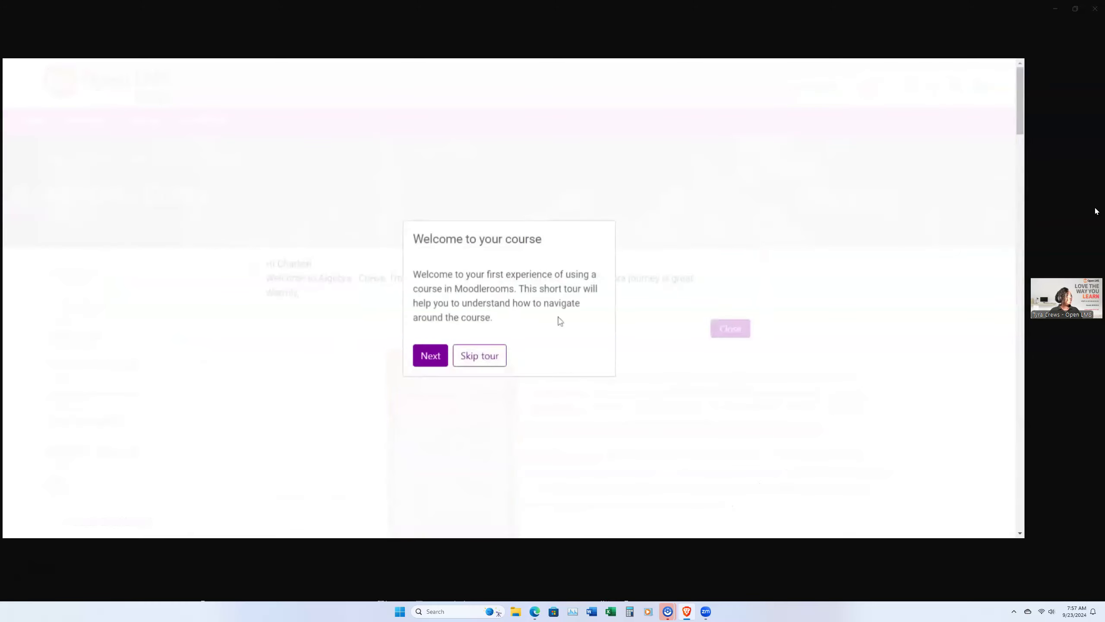
left_click(481, 362)
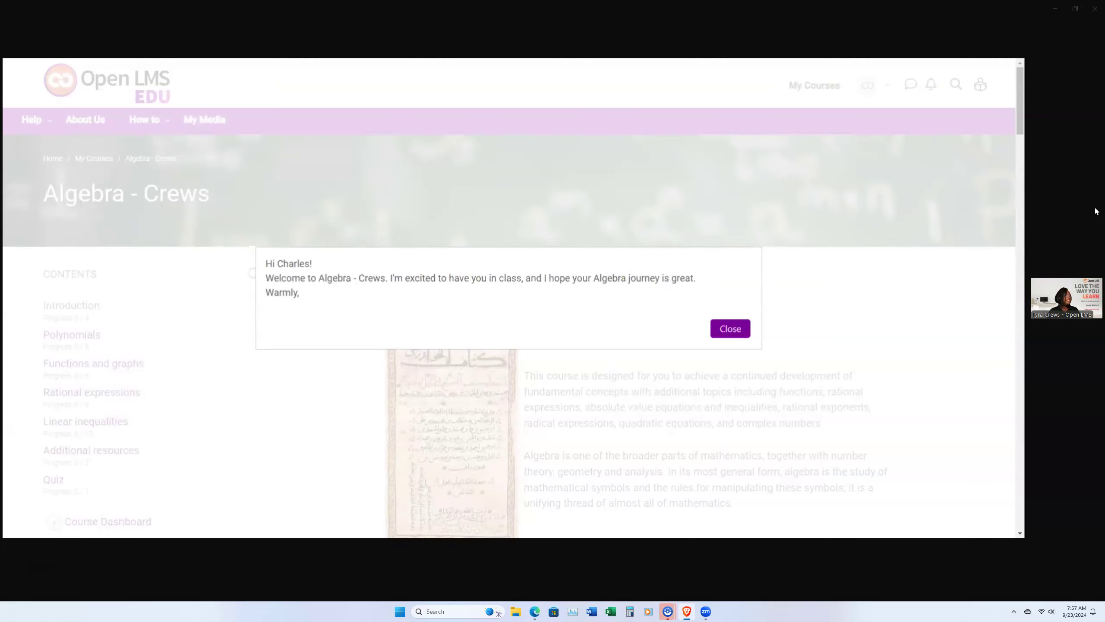
Close the instructor's welcome message and scroll down to PLD Quiz Graded
left_click(750, 331)
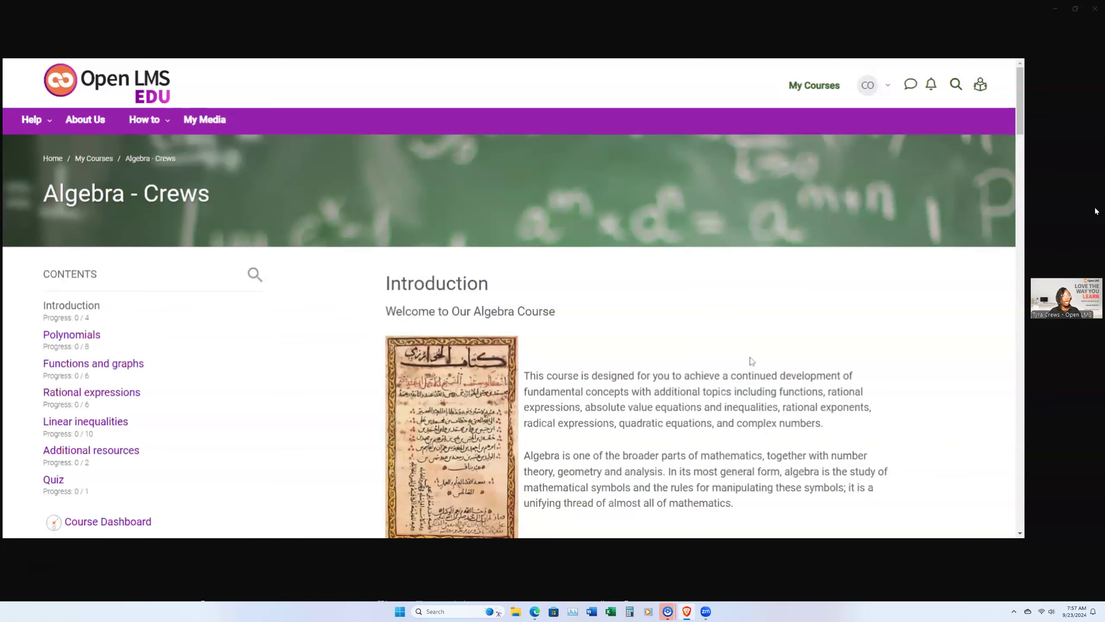
scroll(831, 357, "down", 3)
scroll(861, 376, "down", 10)
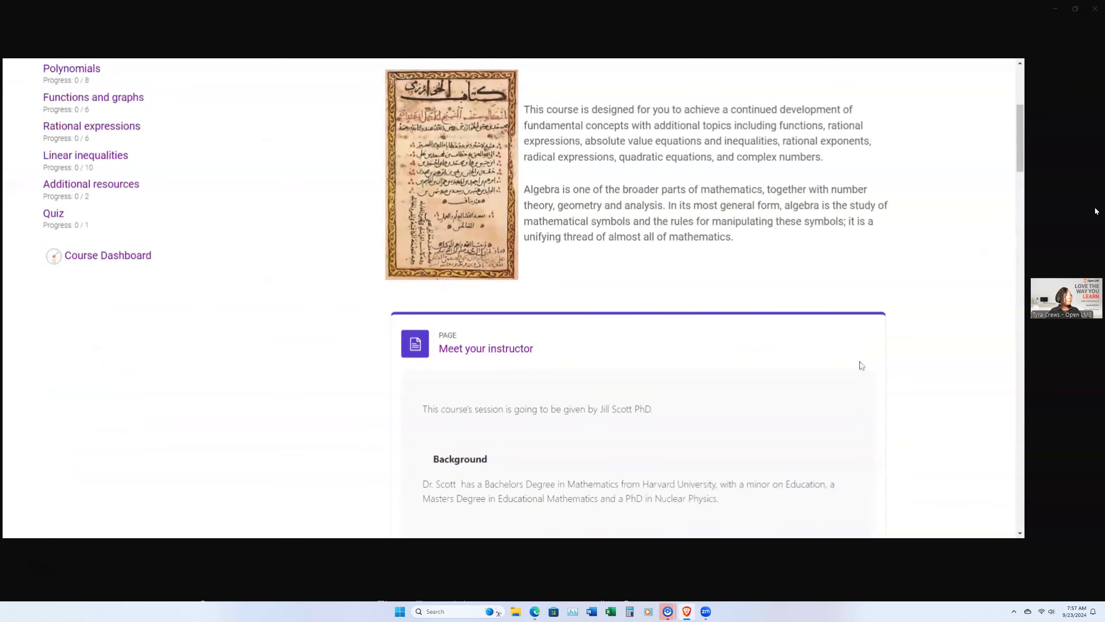
scroll(861, 362, "down", 10)
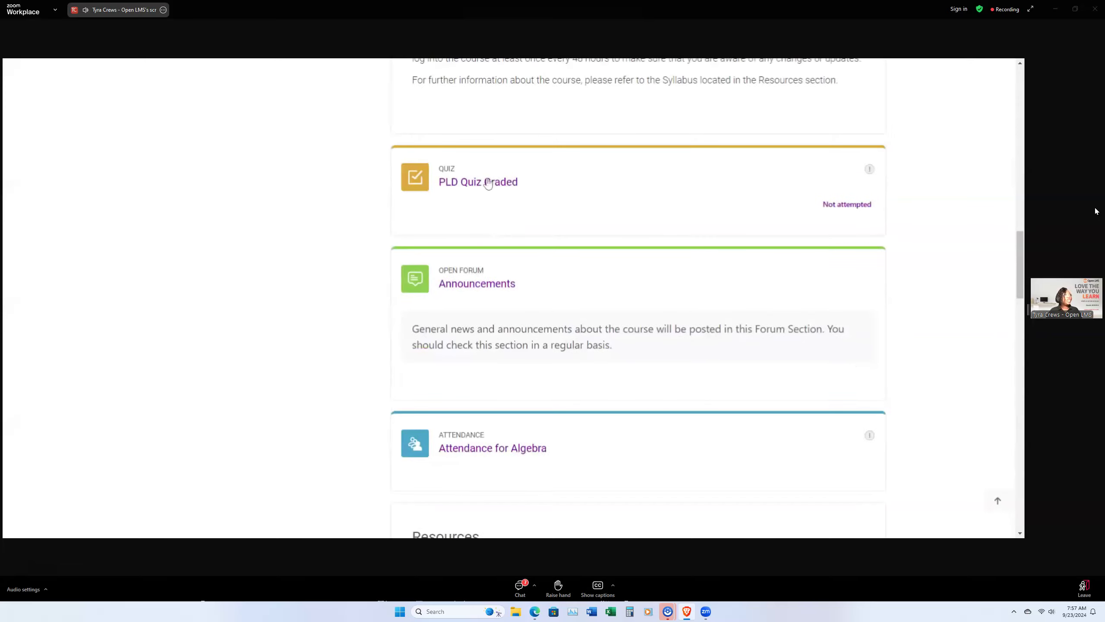
Open PLD Quiz Graded and start a new attempt
left_click(504, 186)
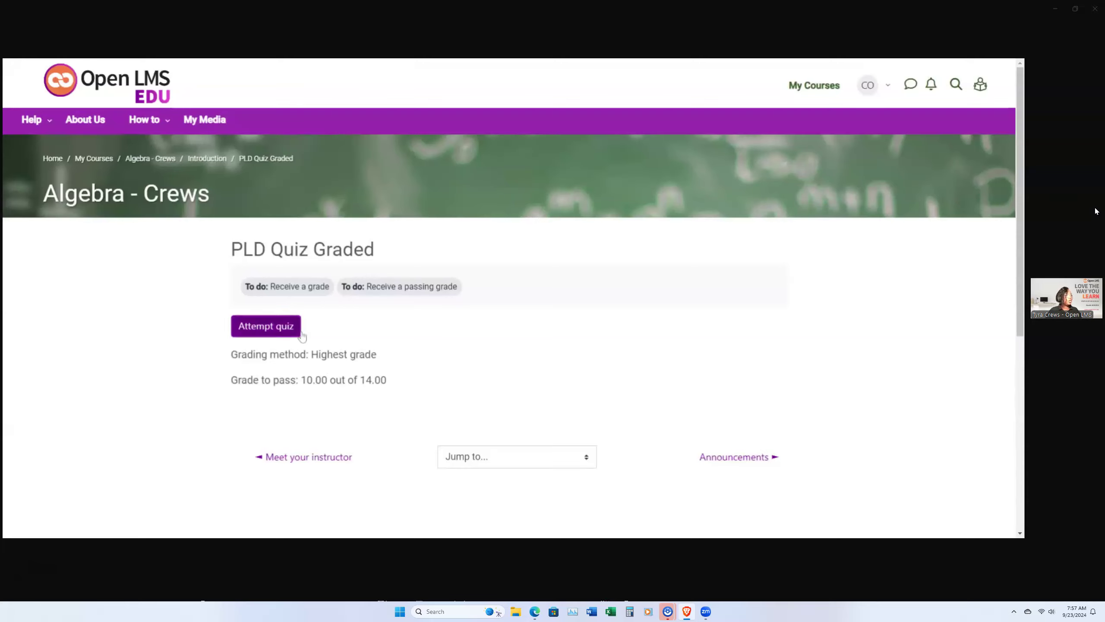
left_click(269, 326)
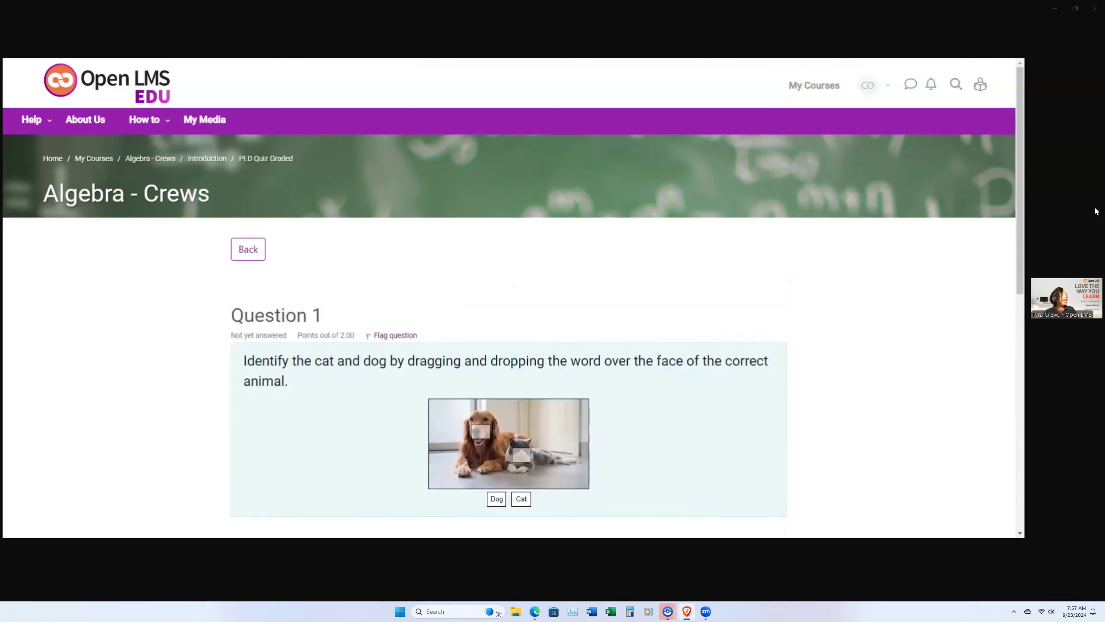
scroll(689, 336, "down", 2)
scroll(693, 335, "down", 2)
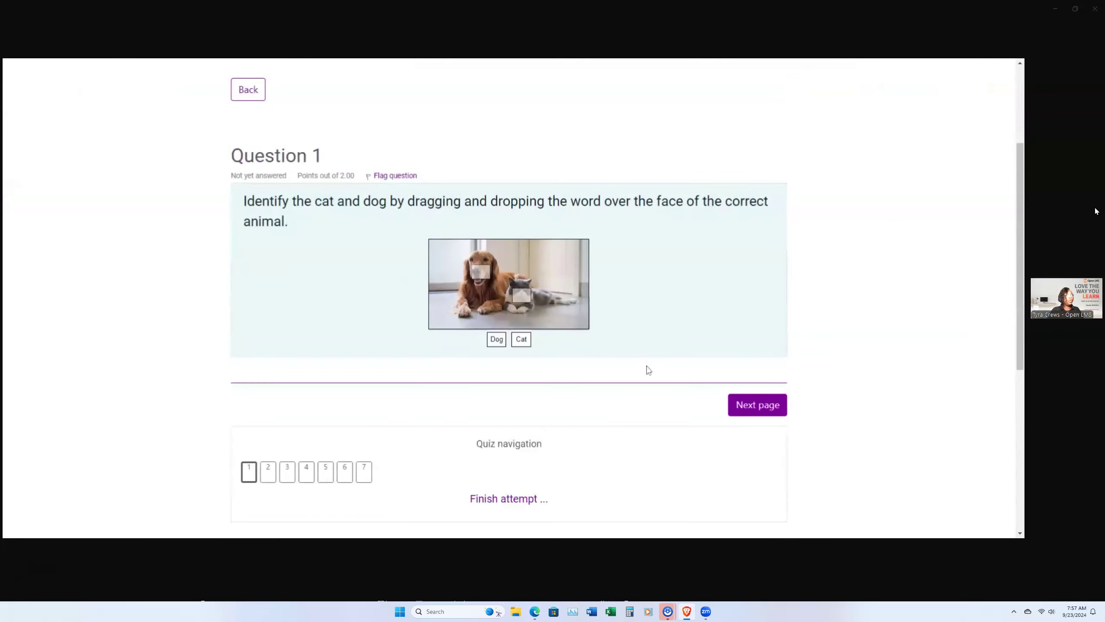
Drag Dog and Cat onto the matching animal faces and continue to Question 2
left_click_drag(496, 339, 481, 272)
left_click_drag(524, 339, 531, 298)
left_click_drag(521, 339, 521, 295)
left_click(770, 407)
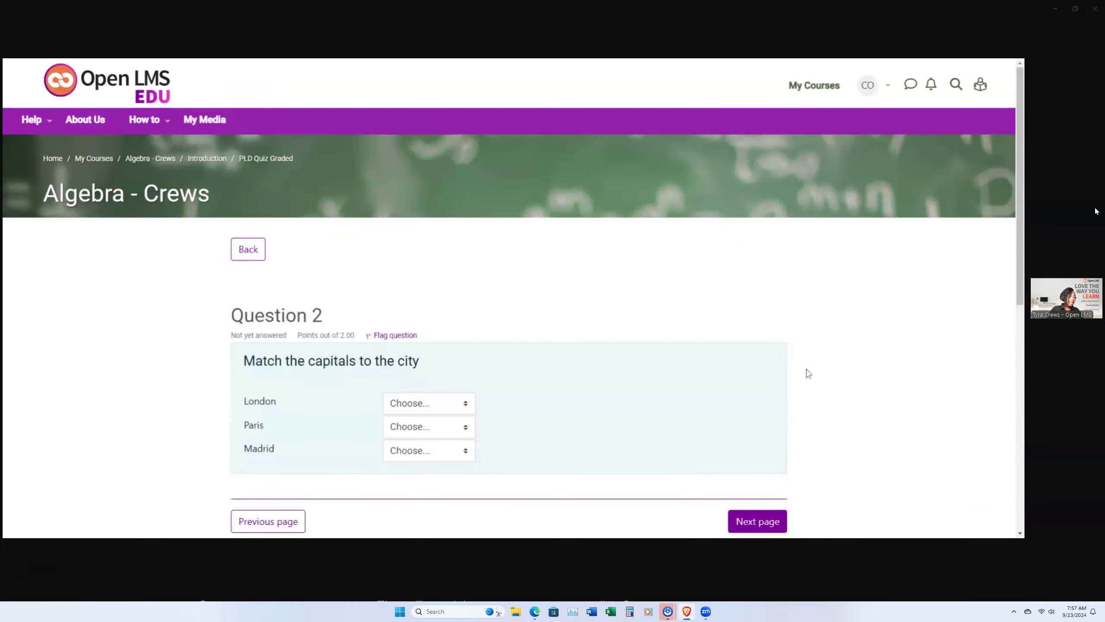
Match London to United Kingdom, Paris to France, and Madrid to Spain in Question 2
scroll(805, 373, "down", 3)
left_click(449, 251)
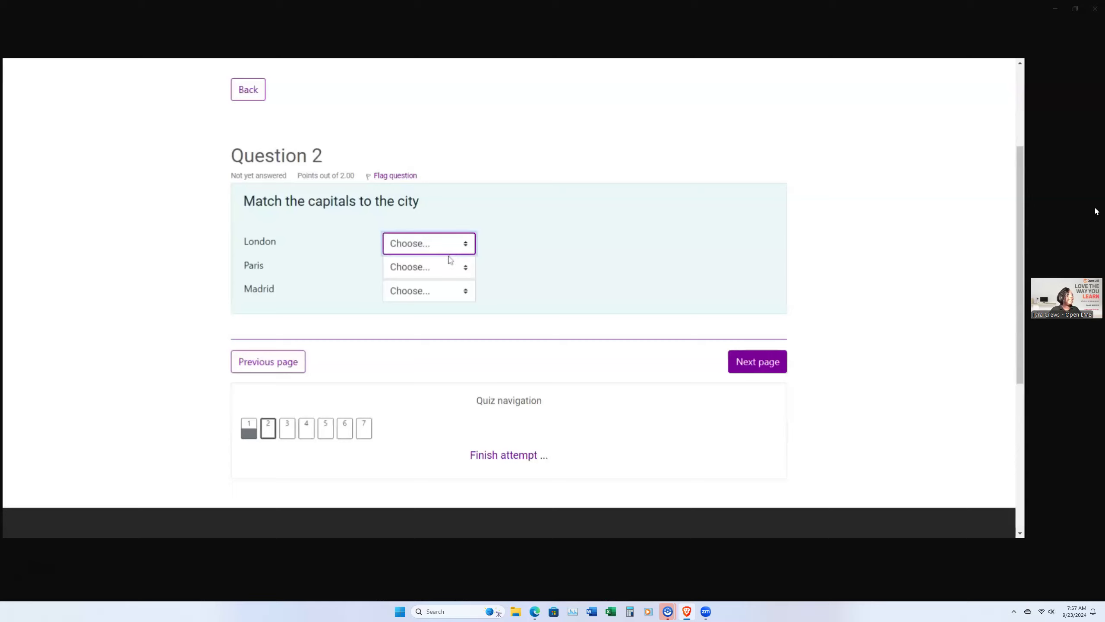
left_click(433, 302)
left_click(418, 273)
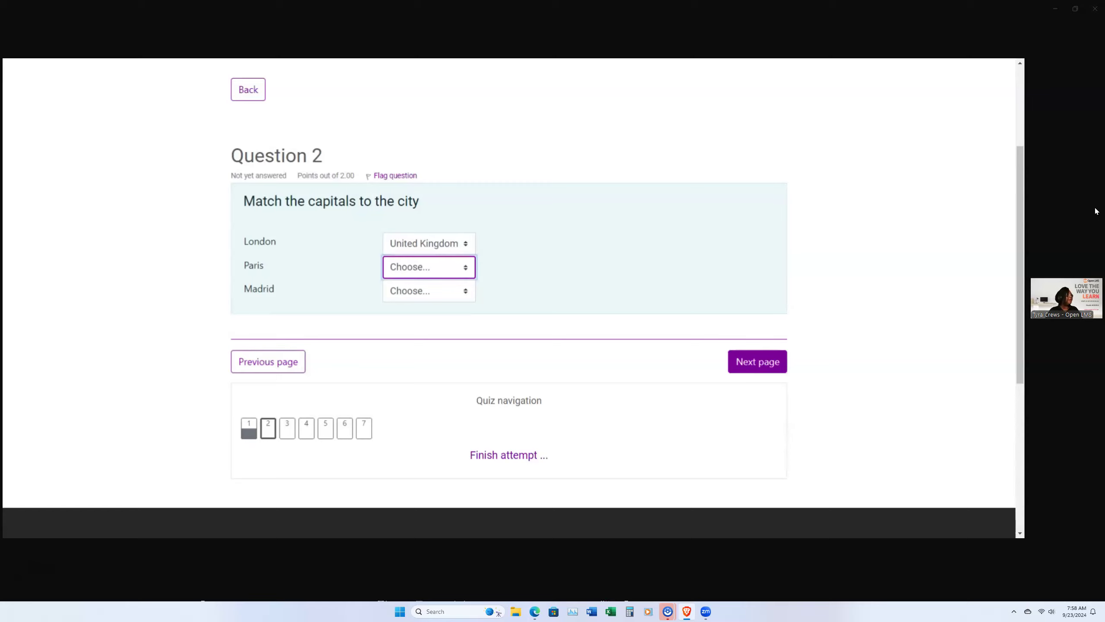
left_click(445, 318)
left_click(443, 298)
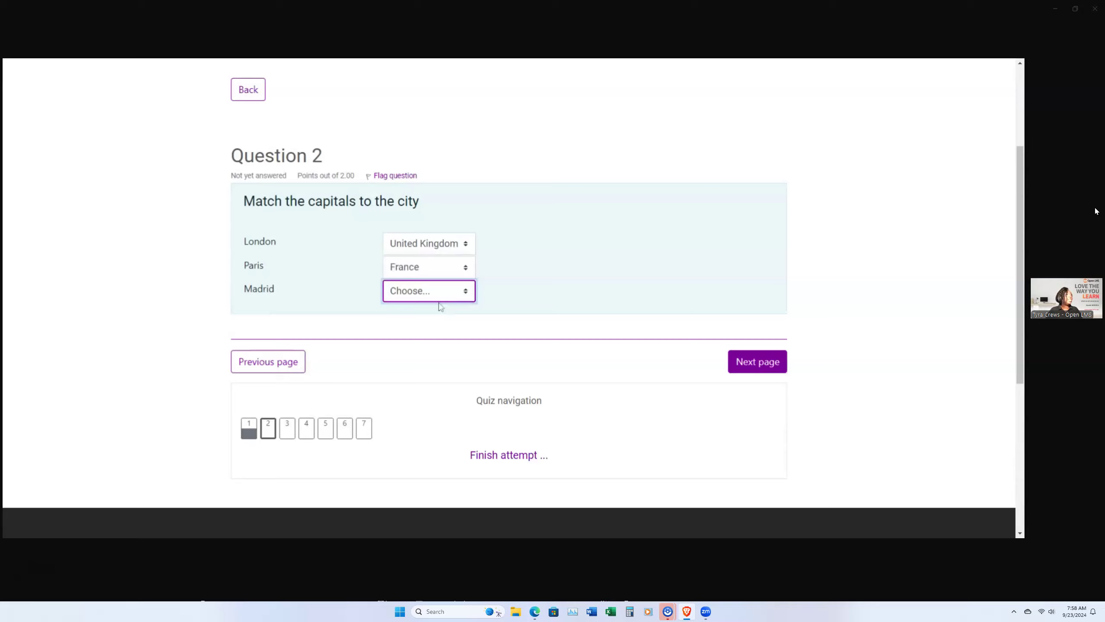
left_click(473, 340)
left_click(750, 364)
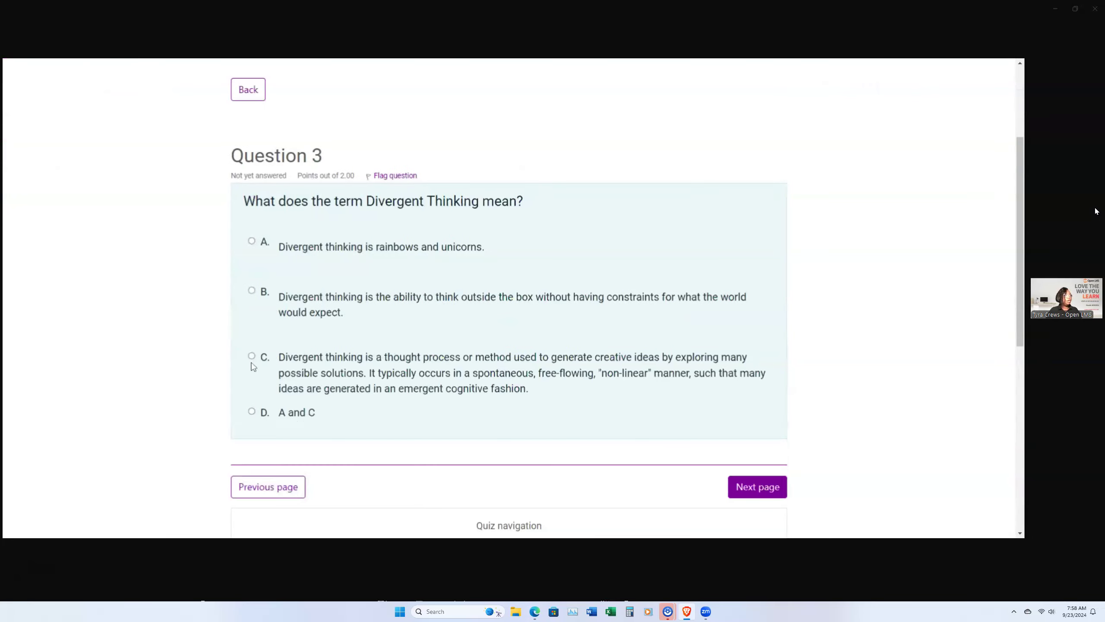
Choose answer C for divergent thinking in Question 3 and move past Question 4
left_click(252, 356)
scroll(799, 389, "down", 5)
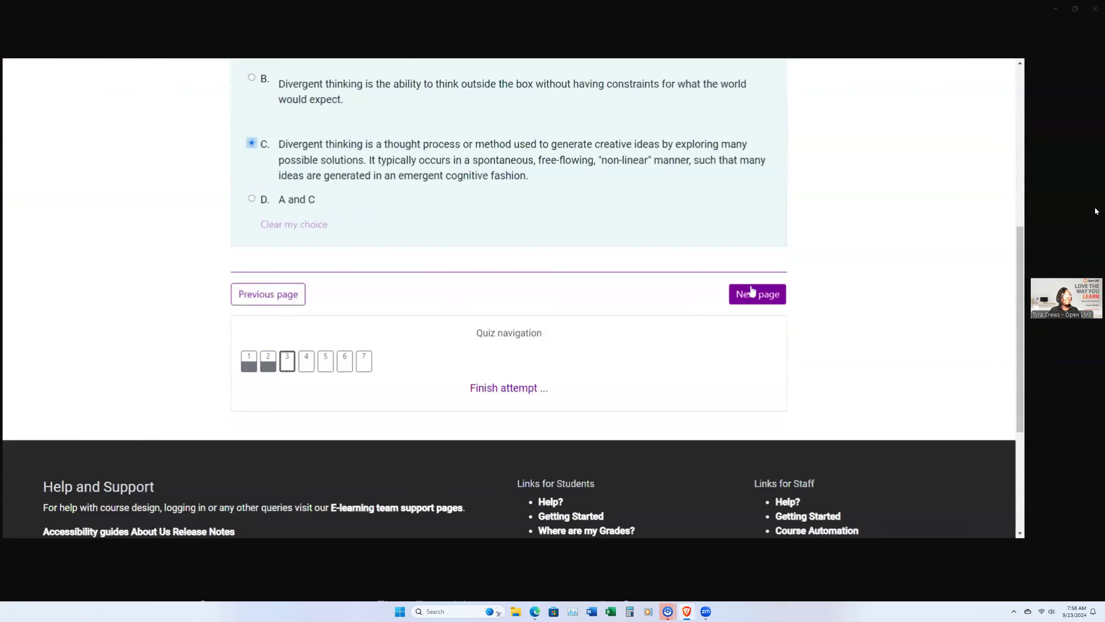
left_click(759, 296)
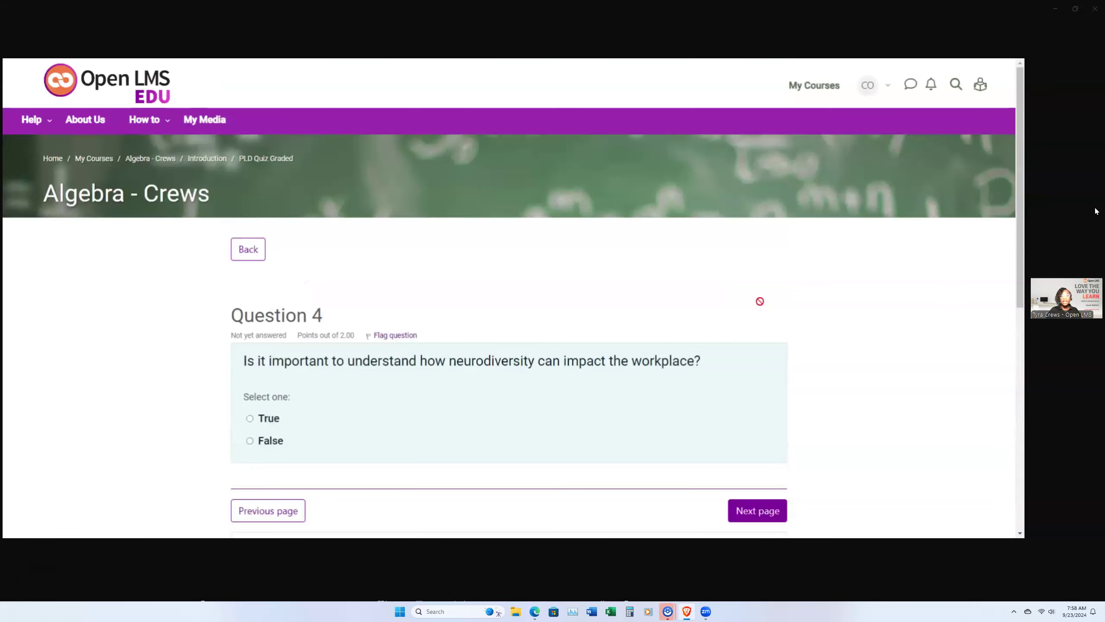
scroll(742, 308, "down", 3)
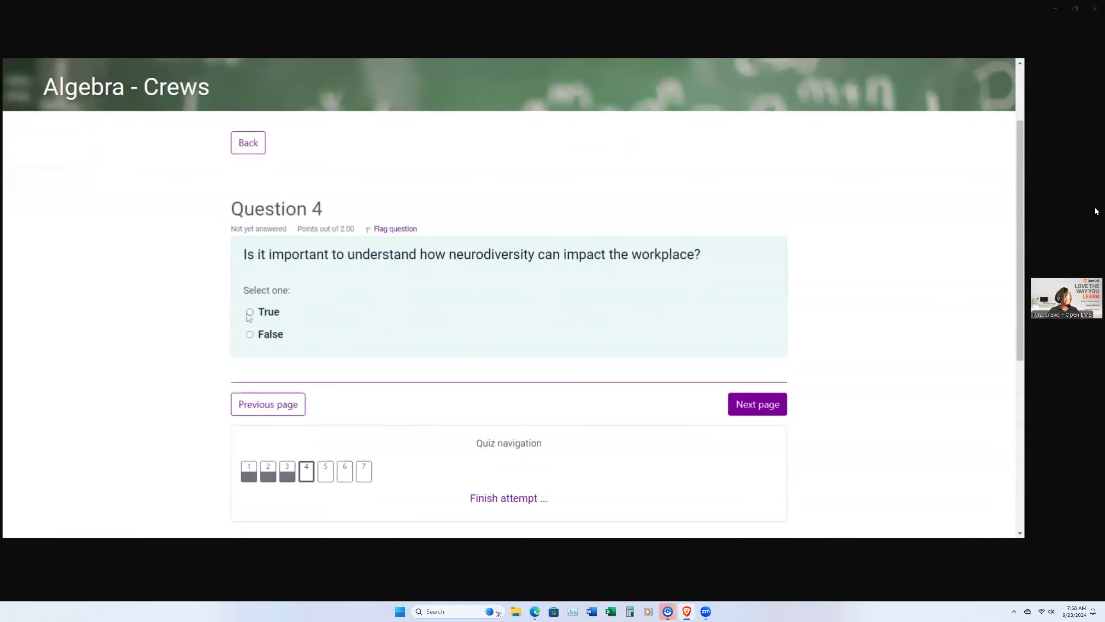
left_click(773, 406)
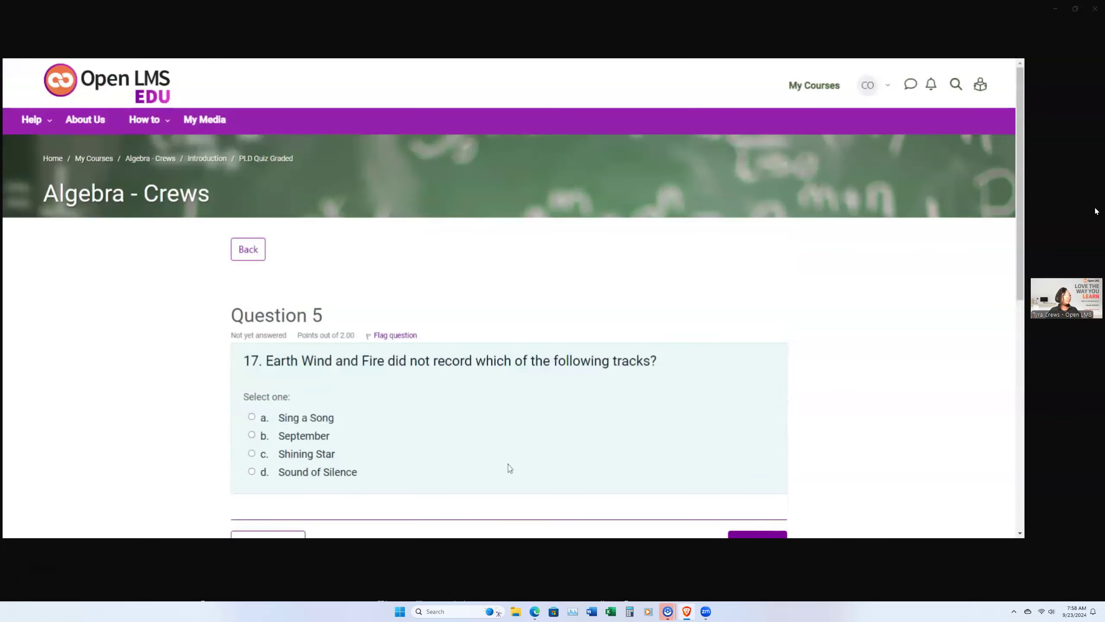
Answer Sound of Silence, The Go Go's, and Phillip Glass for Questions 5–7, then finish
scroll(500, 439, "down", 3)
scroll(503, 432, "down", 1)
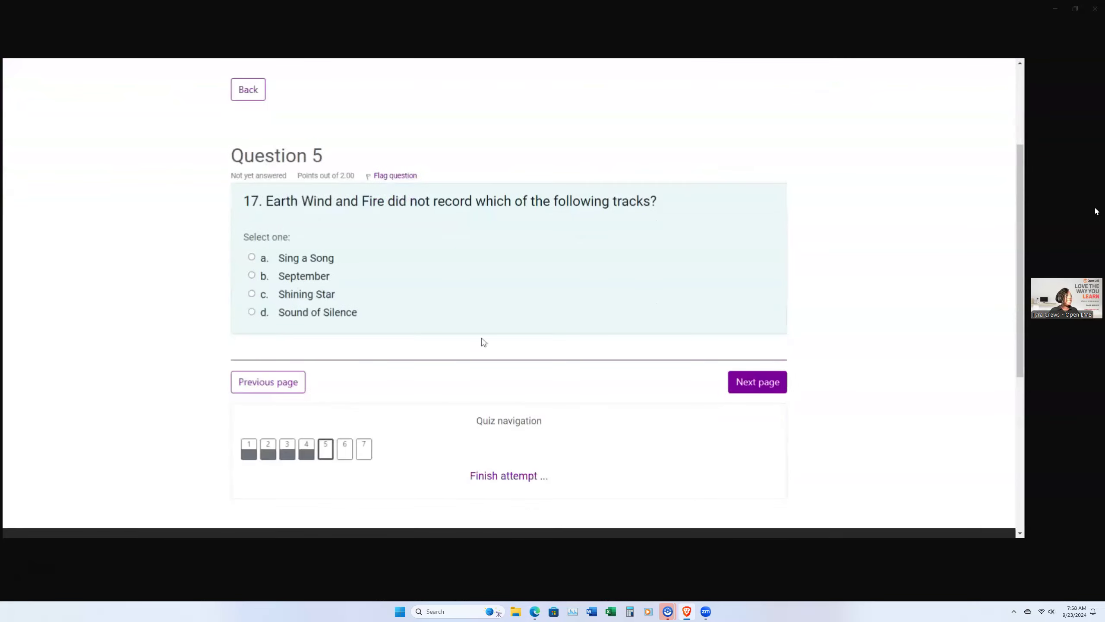
left_click(252, 312)
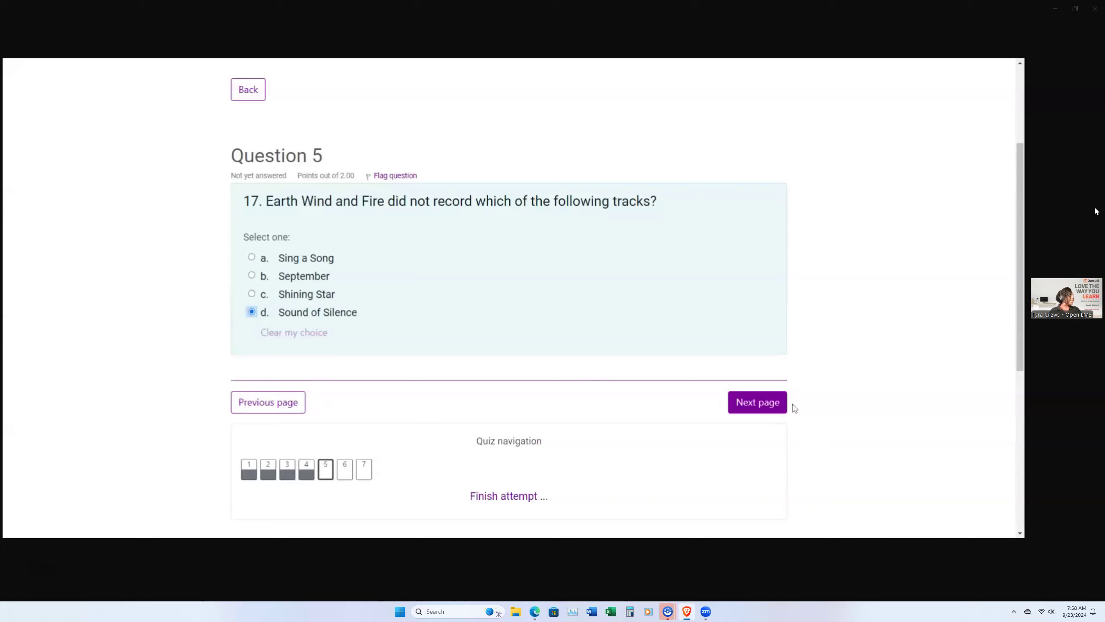
left_click(753, 404)
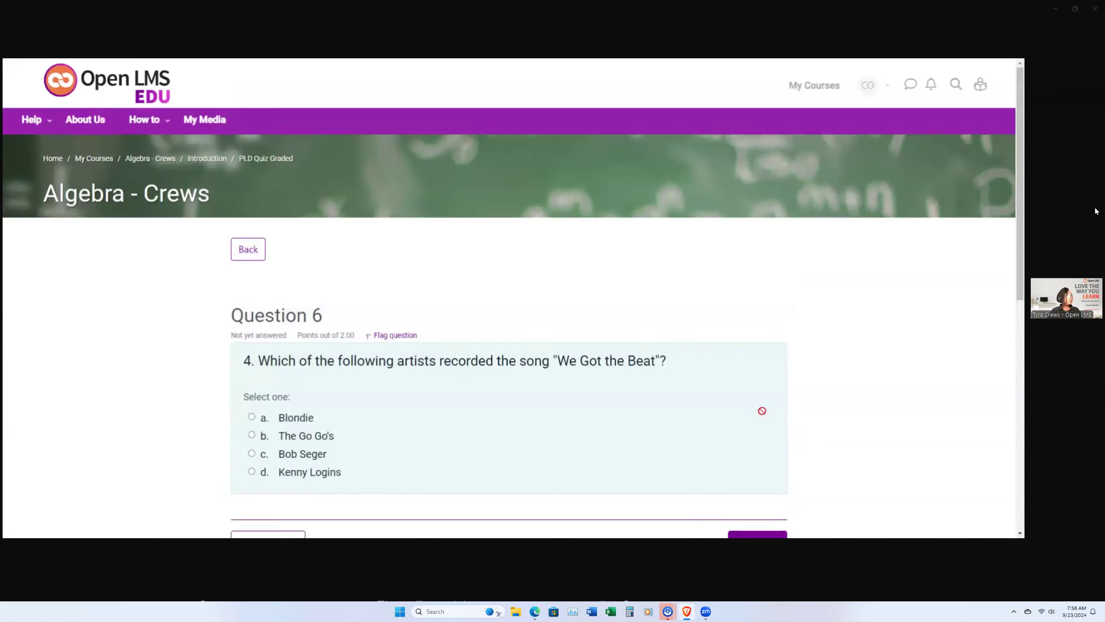
scroll(407, 321, "down", 3)
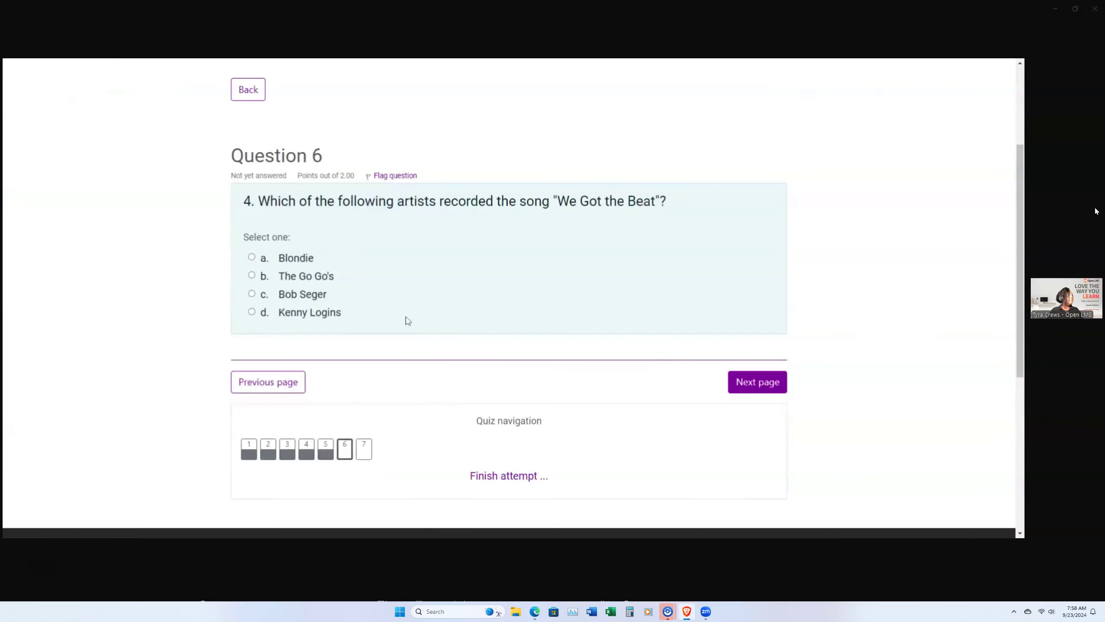
left_click(260, 276)
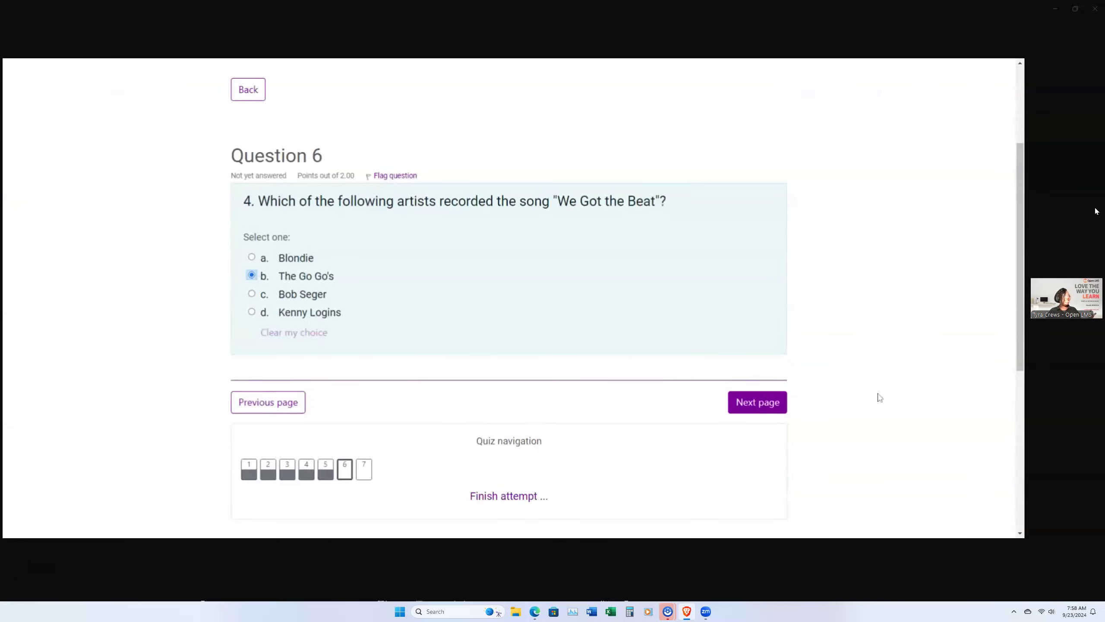
left_click(763, 404)
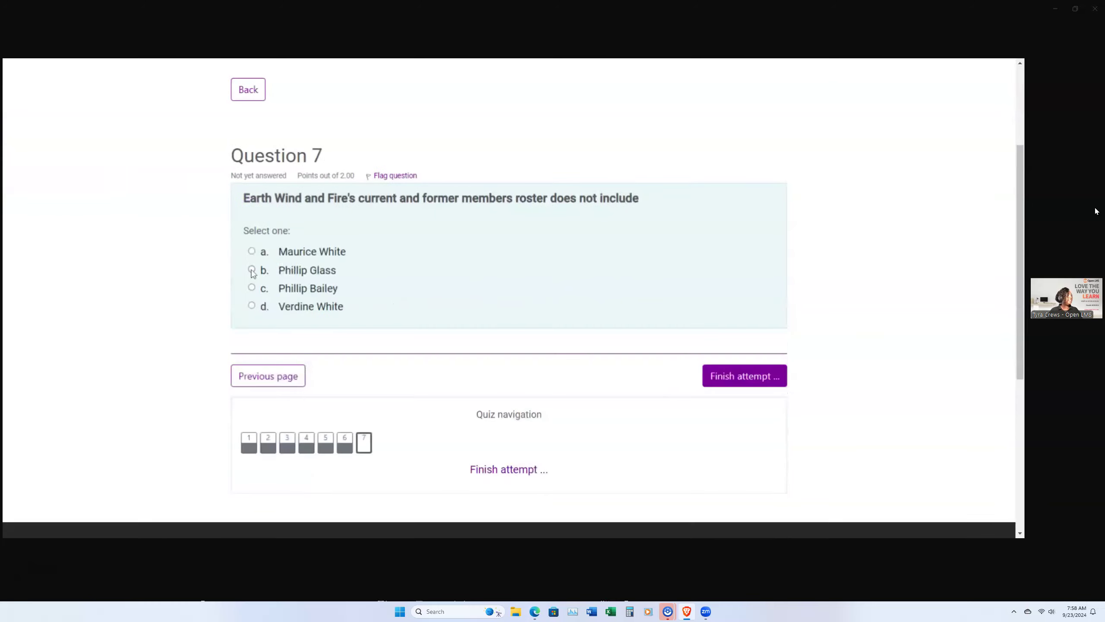
left_click(251, 269)
left_click(746, 396)
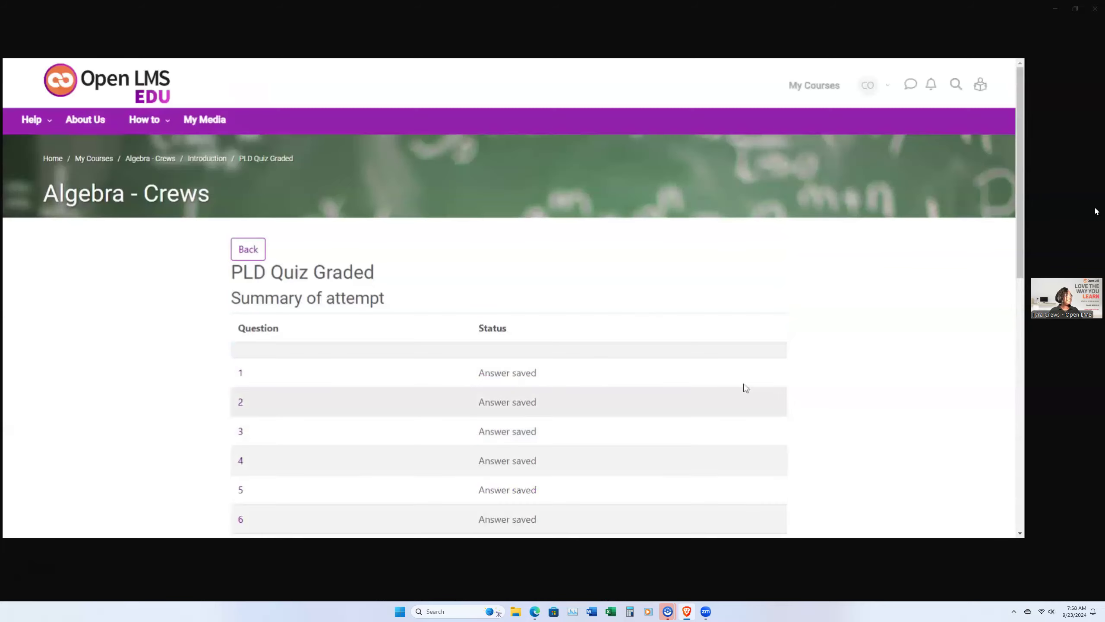
Submit all answers and confirm finishing the PLD Quiz Graded attempt
scroll(735, 375, "down", 2)
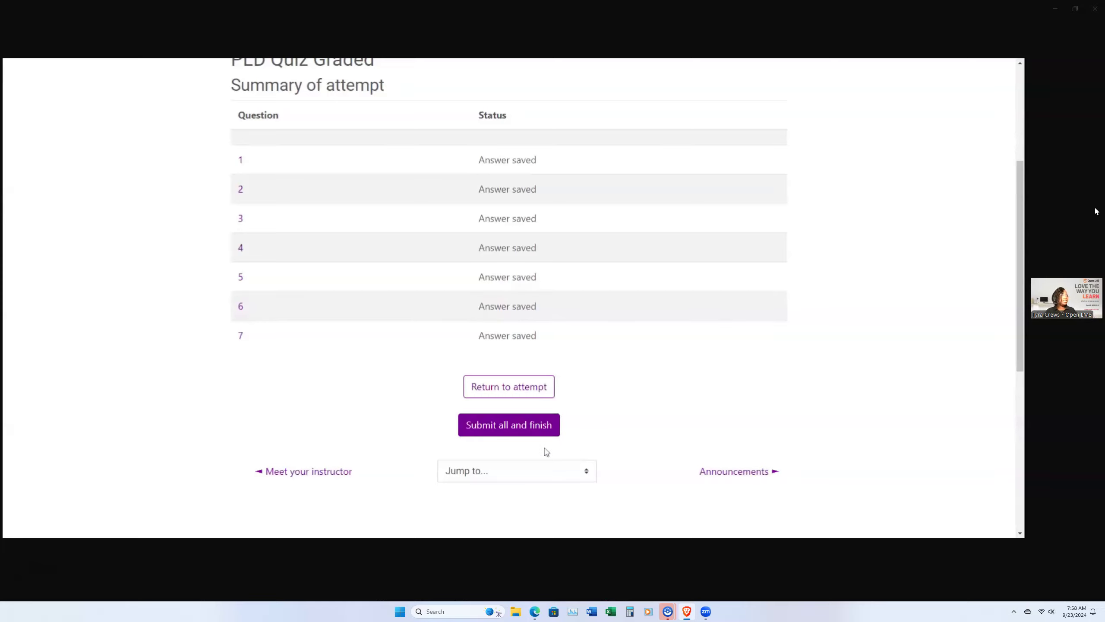
left_click(547, 430)
left_click(592, 193)
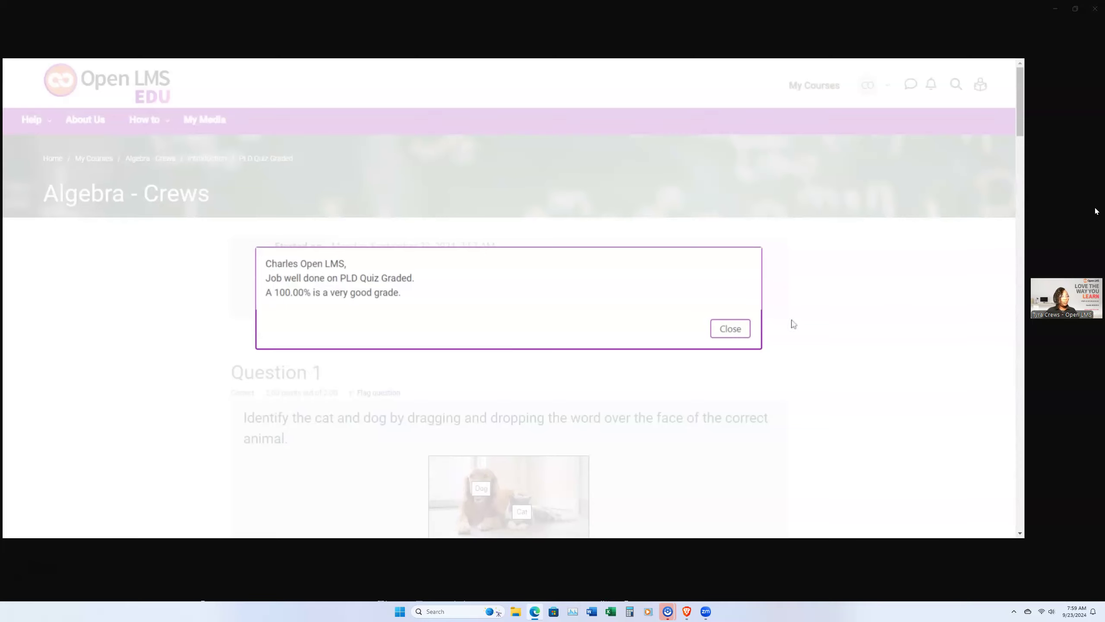
Close the 100.00% grade congratulation message
left_click(742, 334)
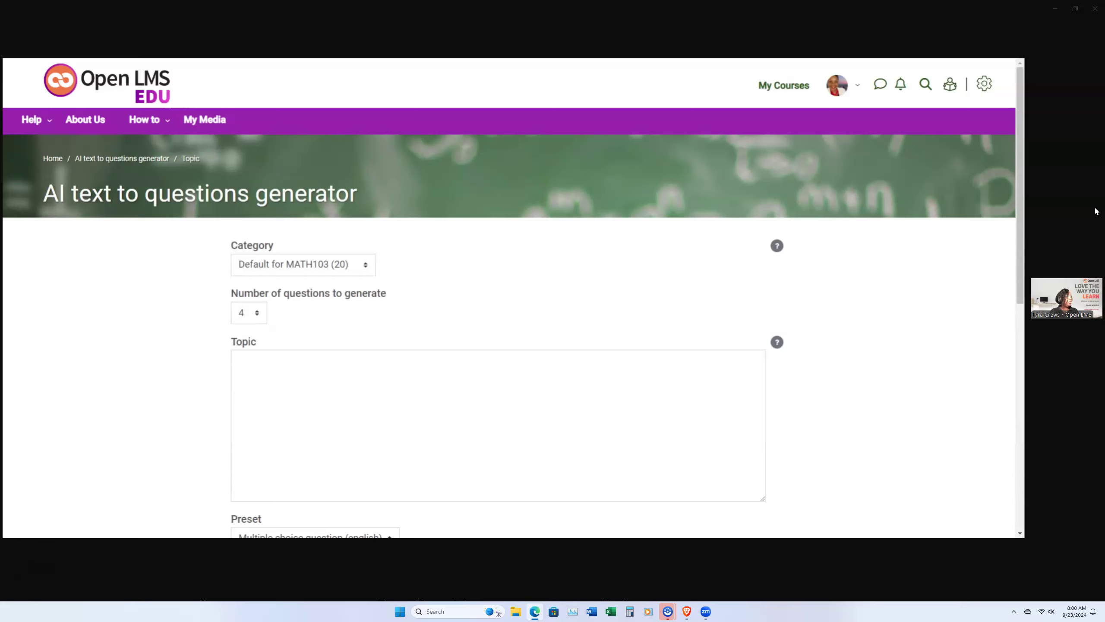
Enter 'Eagles Football' as the topic and generate four multiple-choice questions
left_click(238, 361)
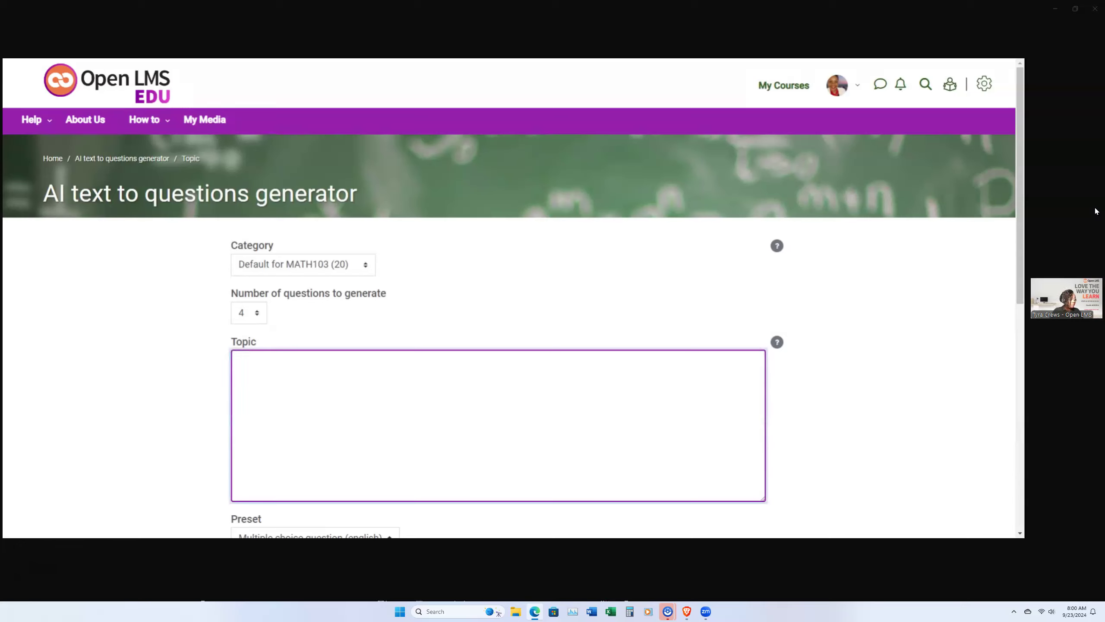
type("History of t")
key("BackSpace")
key("BackSpace")
key("BackSpace")
key("BackSpace")
key("BackSpace")
key("BackSpace")
key("BackSpace")
key("BackSpace")
key("BackSpace")
key("BackSpace")
key("BackSpace")
key("BackSpace")
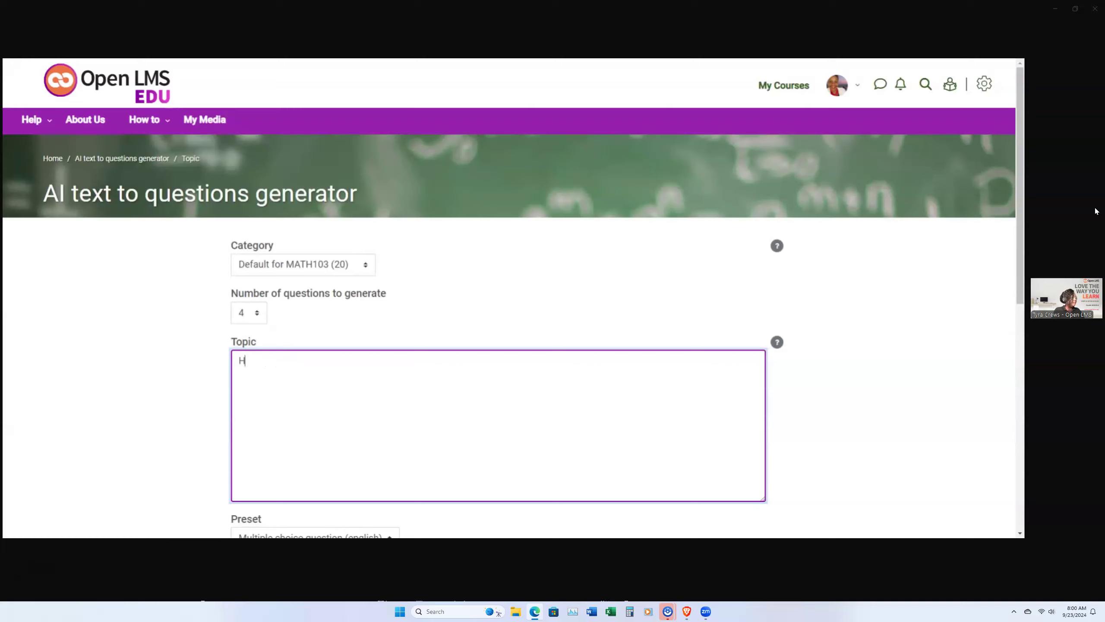
type("Eagles")
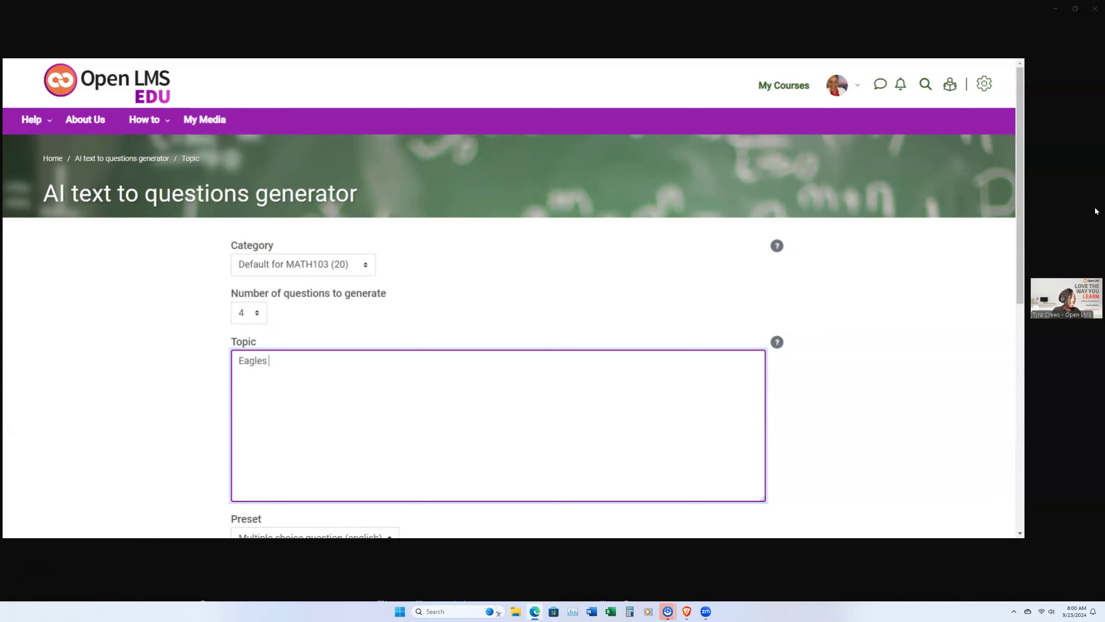
type(" Football")
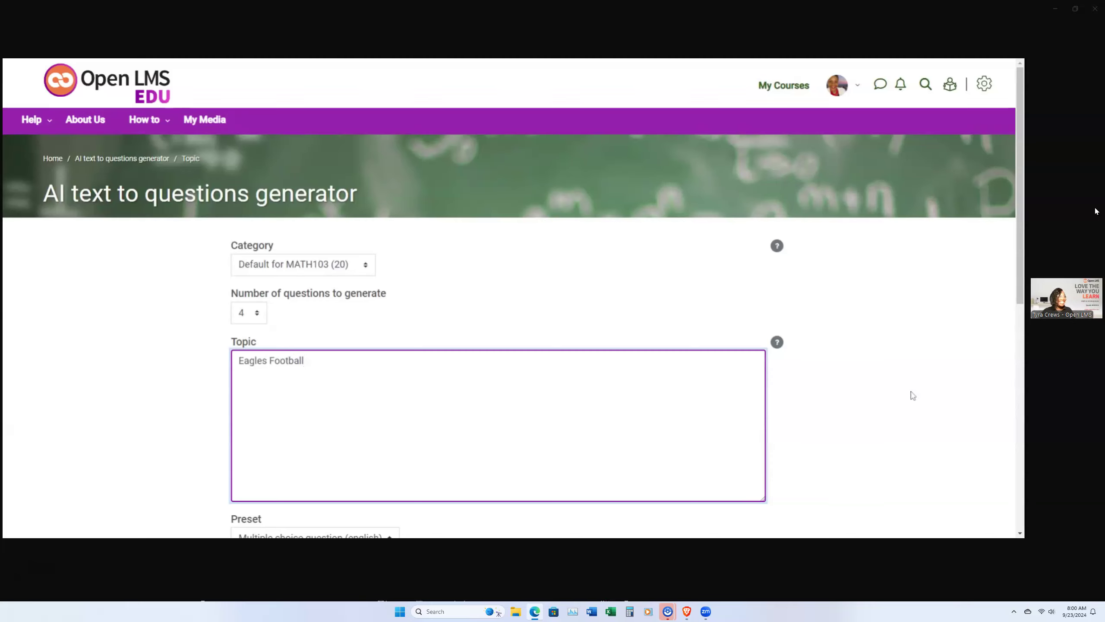
scroll(888, 414, "down", 1)
scroll(889, 413, "down", 3)
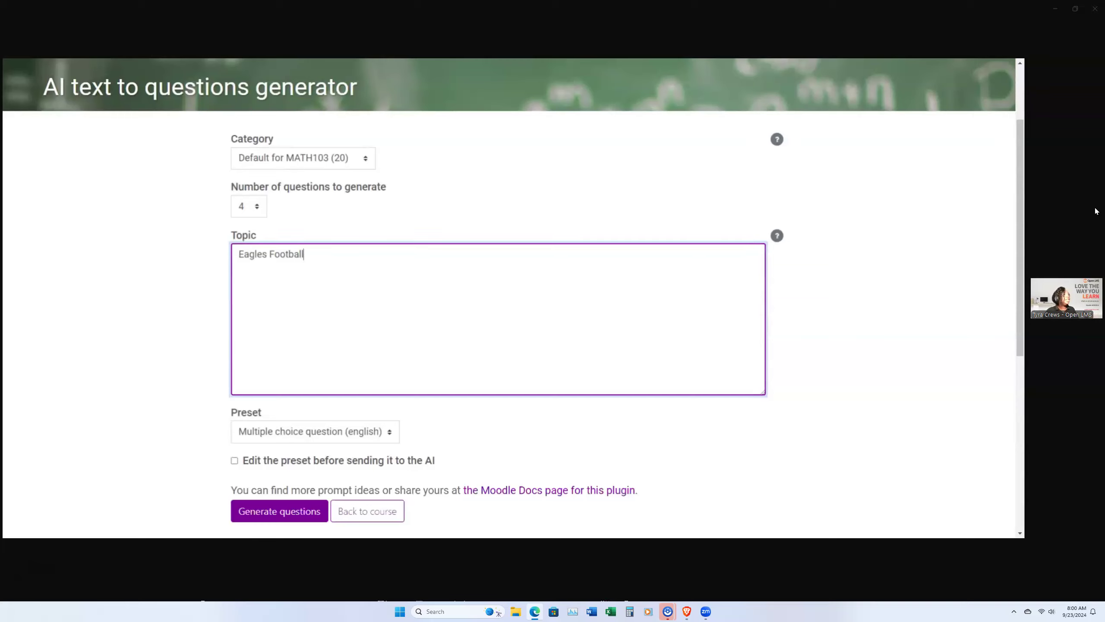
scroll(509, 298, "down", 3)
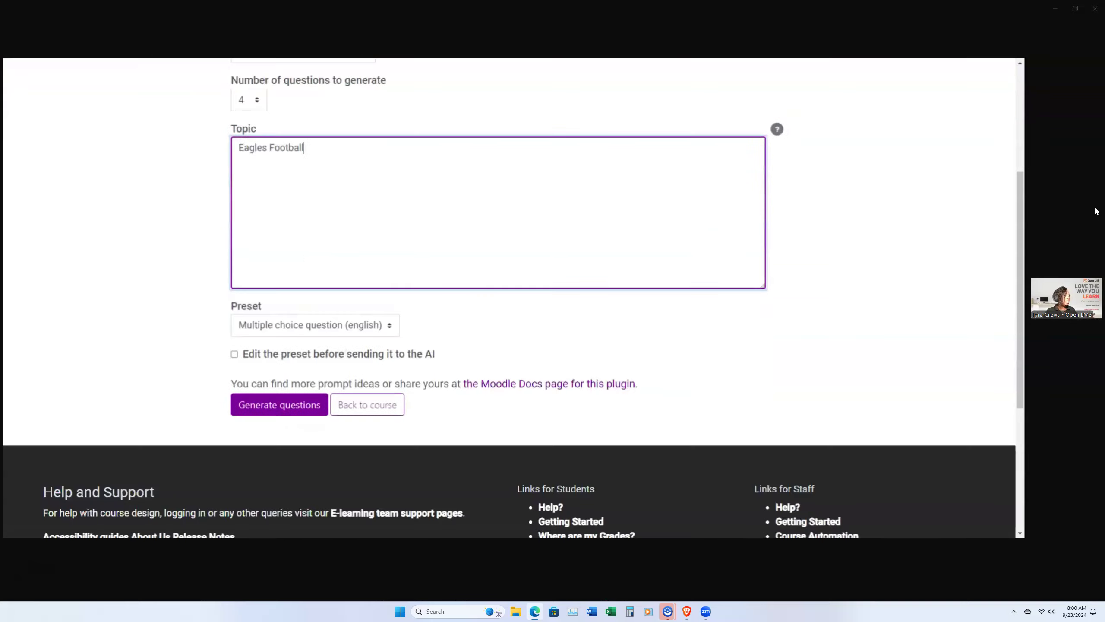
left_click(258, 101)
Start generating the Eagles Football questions and switch to the Algebra - Crews question bank
left_click(290, 412)
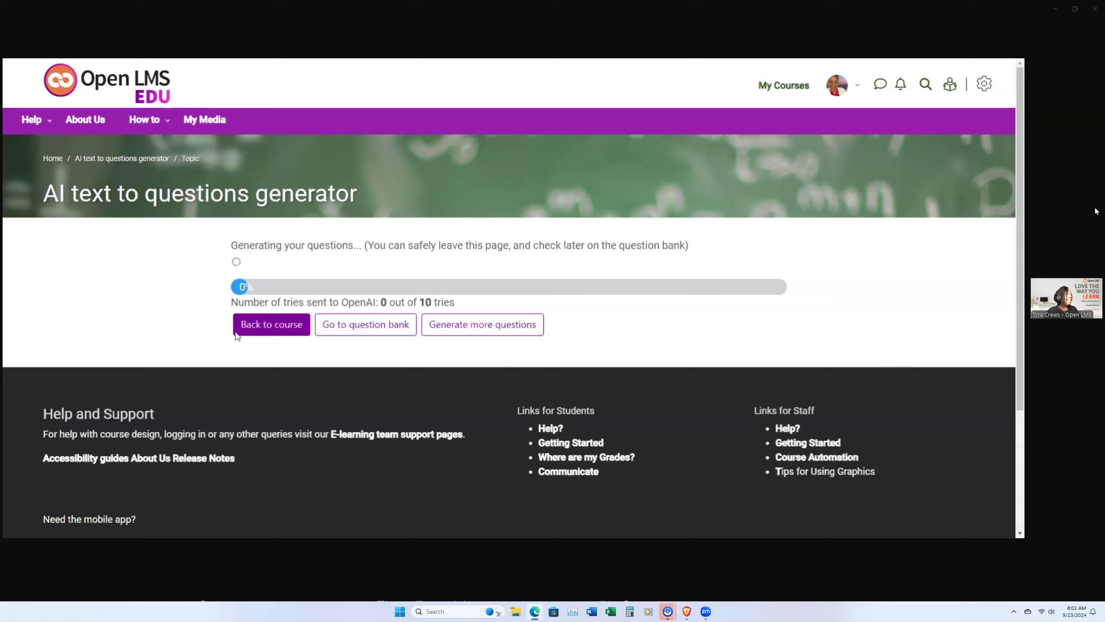
left_click(371, 329)
Sort the question bank by creation date, newest first, so History of Geometry 1–4 lead the list
scroll(436, 334, "down", 6)
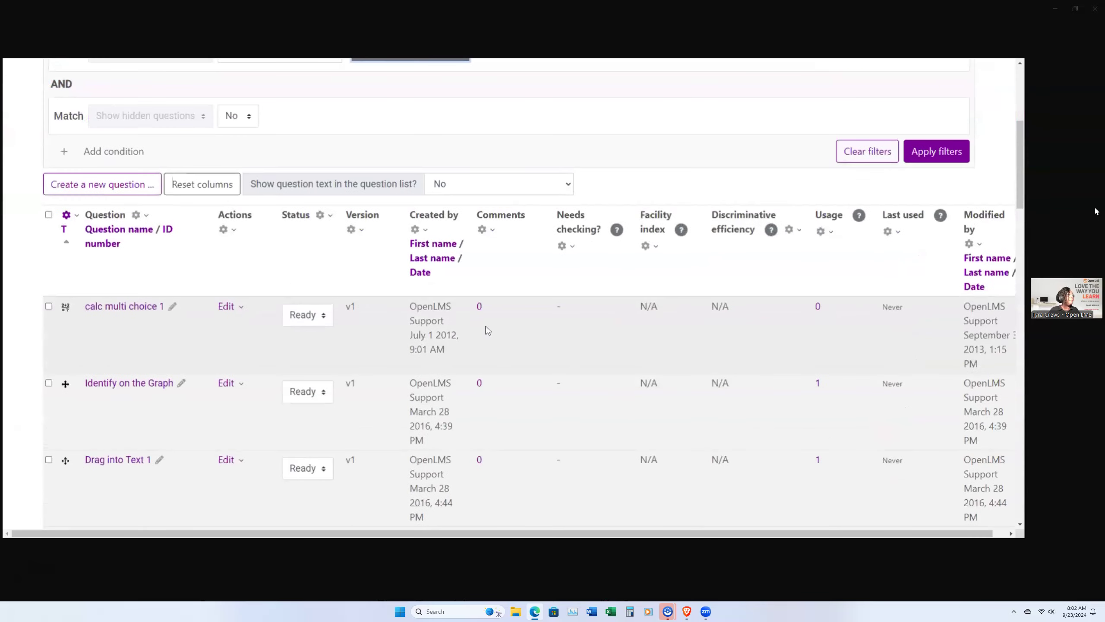
left_click(421, 272)
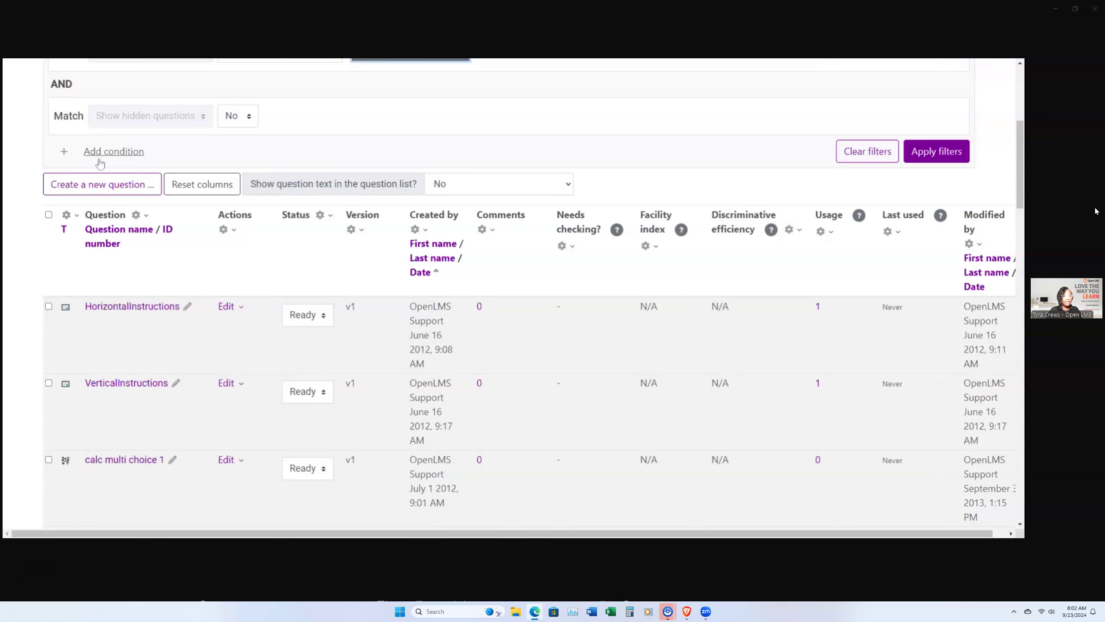
scroll(302, 254, "up", 6)
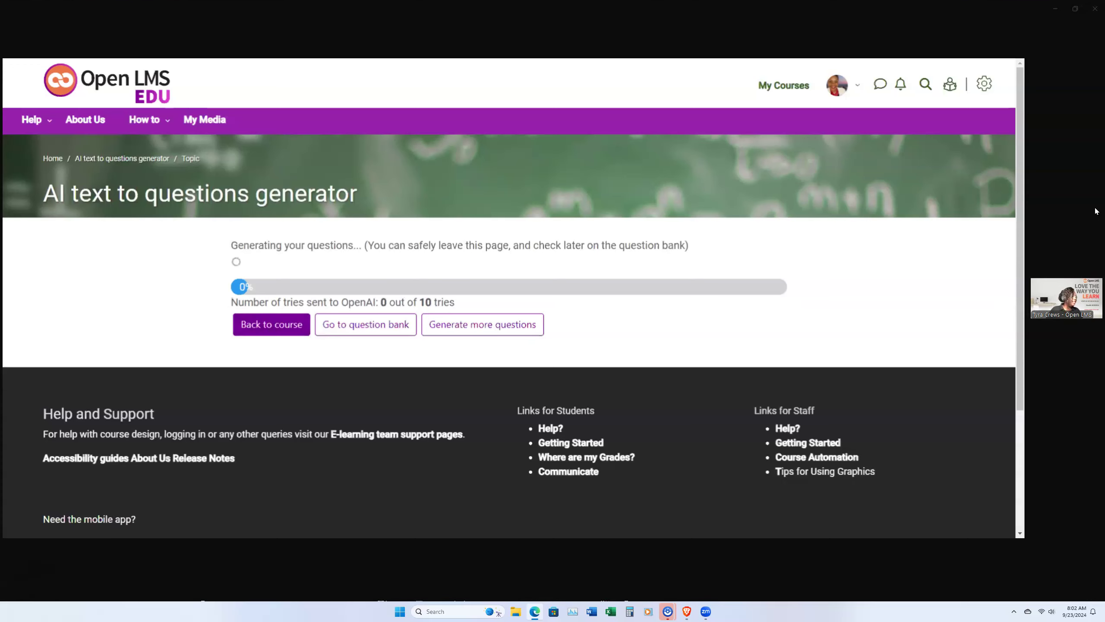
left_click(355, 334)
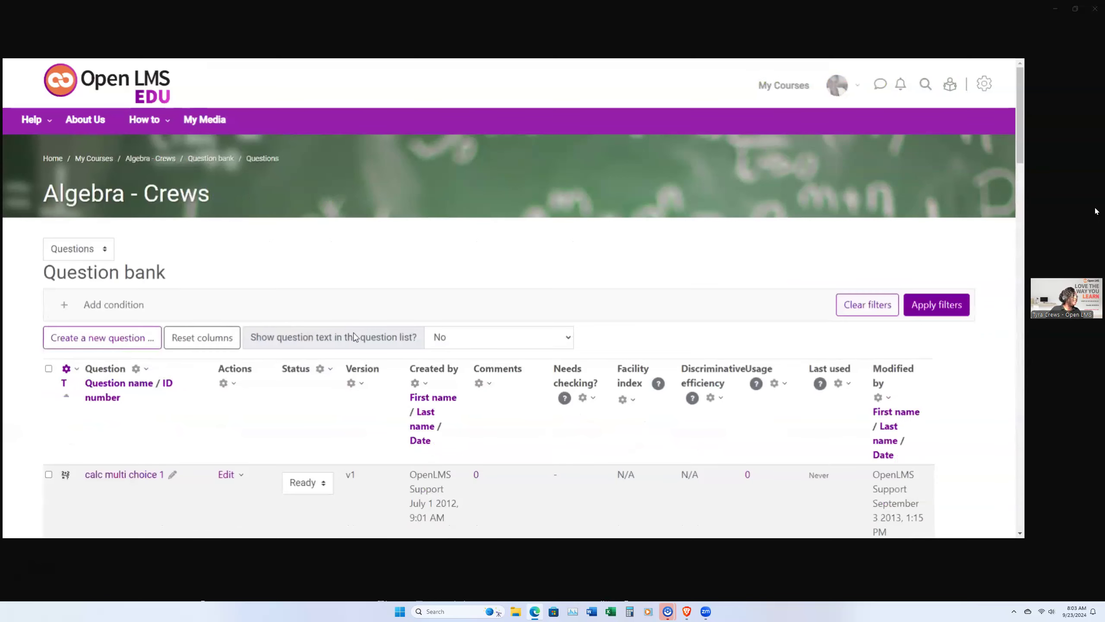
scroll(388, 339, "down", 3)
scroll(436, 315, "down", 3)
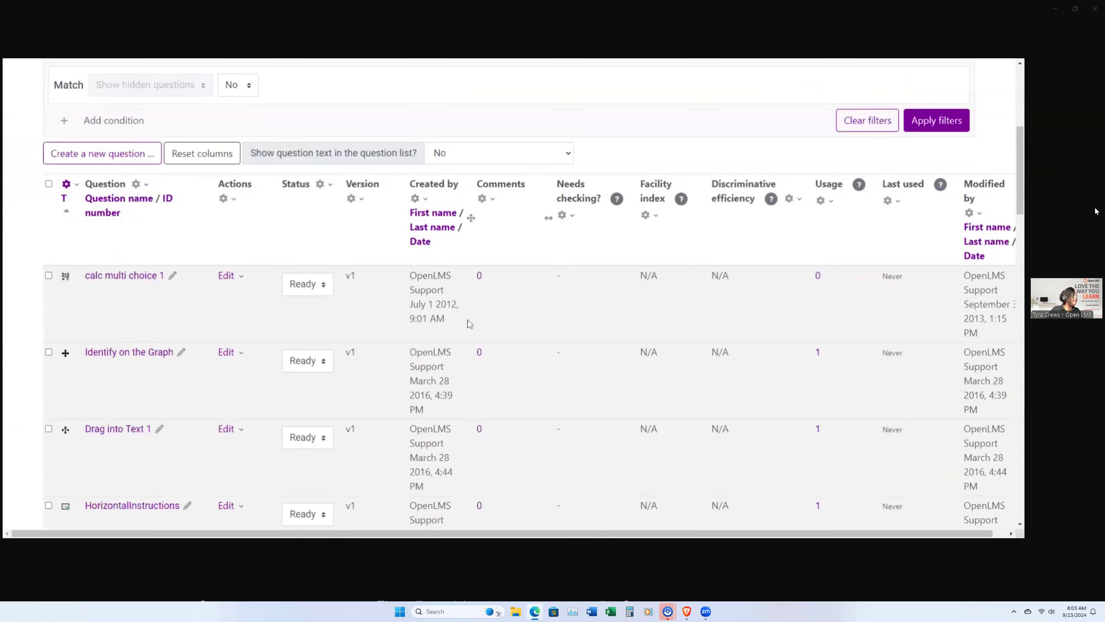
left_click(441, 247)
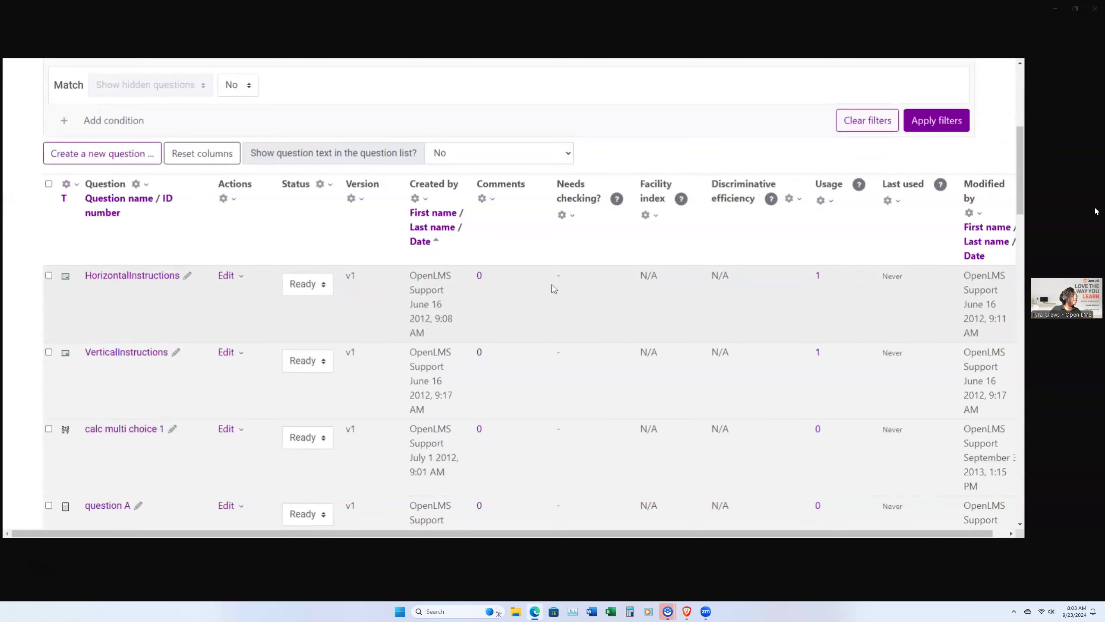
left_click(430, 247)
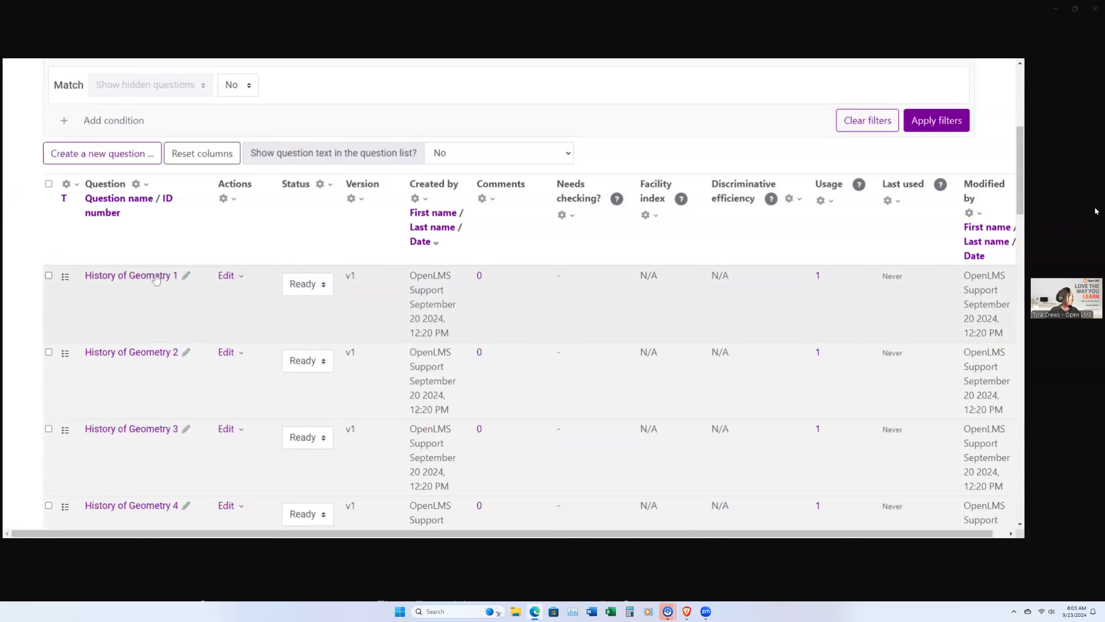
Preview History of Geometry 1, the four-option 'Father of Geometry' question, then close the preview
left_click(241, 280)
left_click(195, 299)
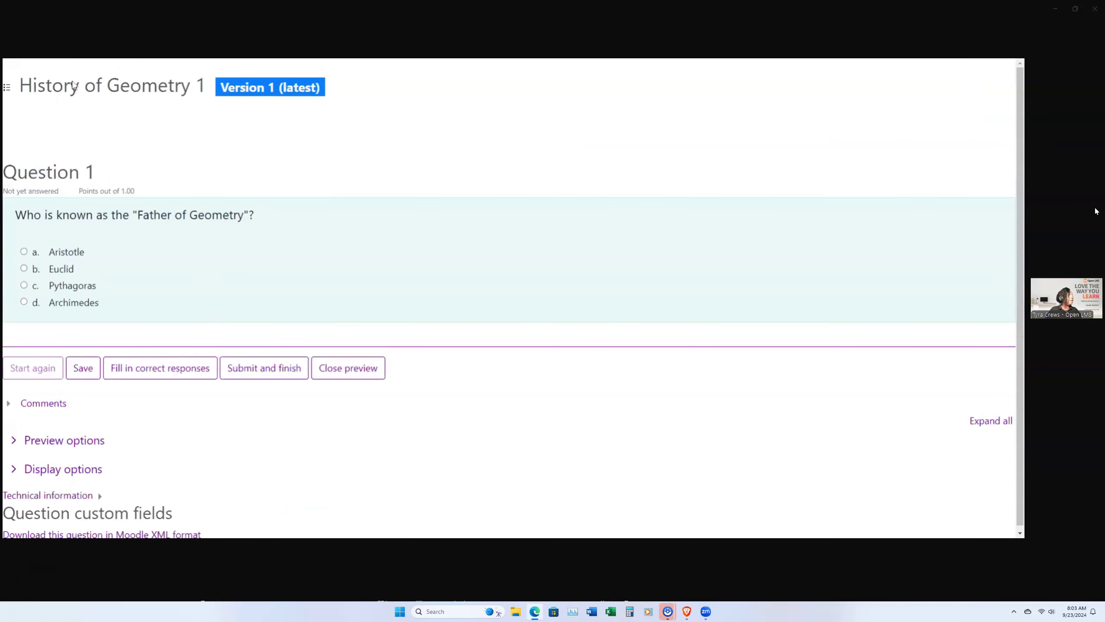
key("ctrl+w")
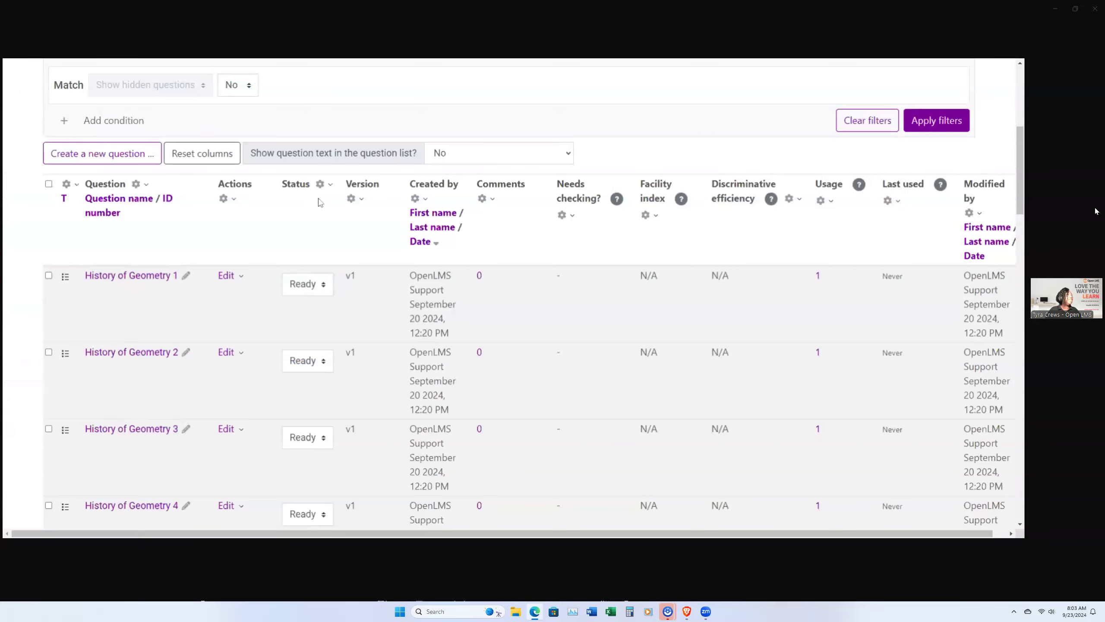
left_click(227, 275)
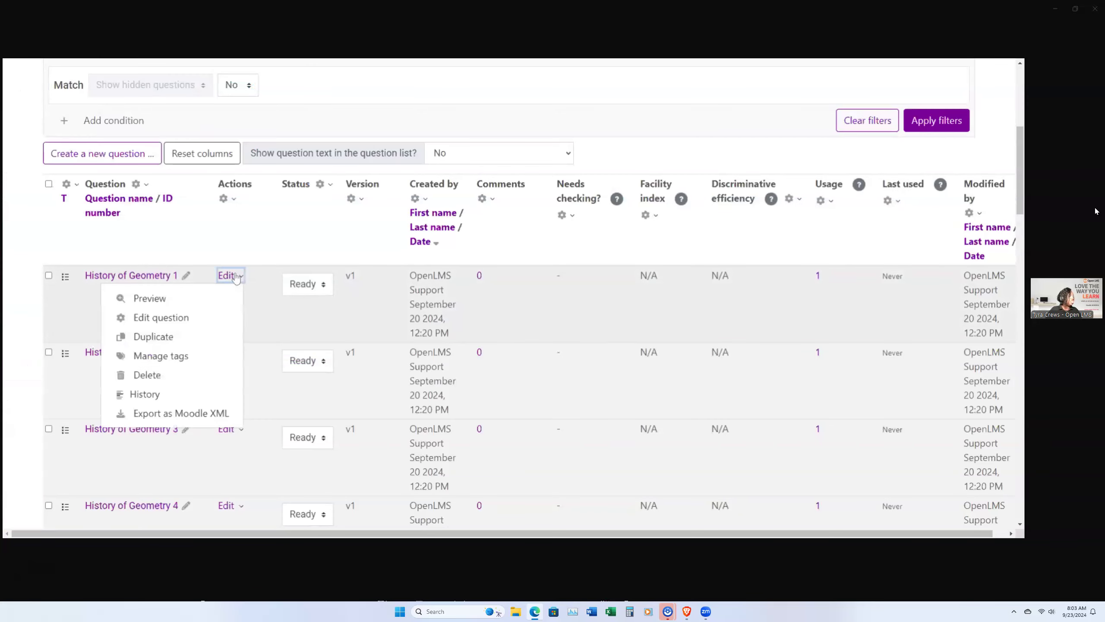
Edit History of Geometry 1 and scroll to its answers, where Euclid earns 100%
left_click(213, 319)
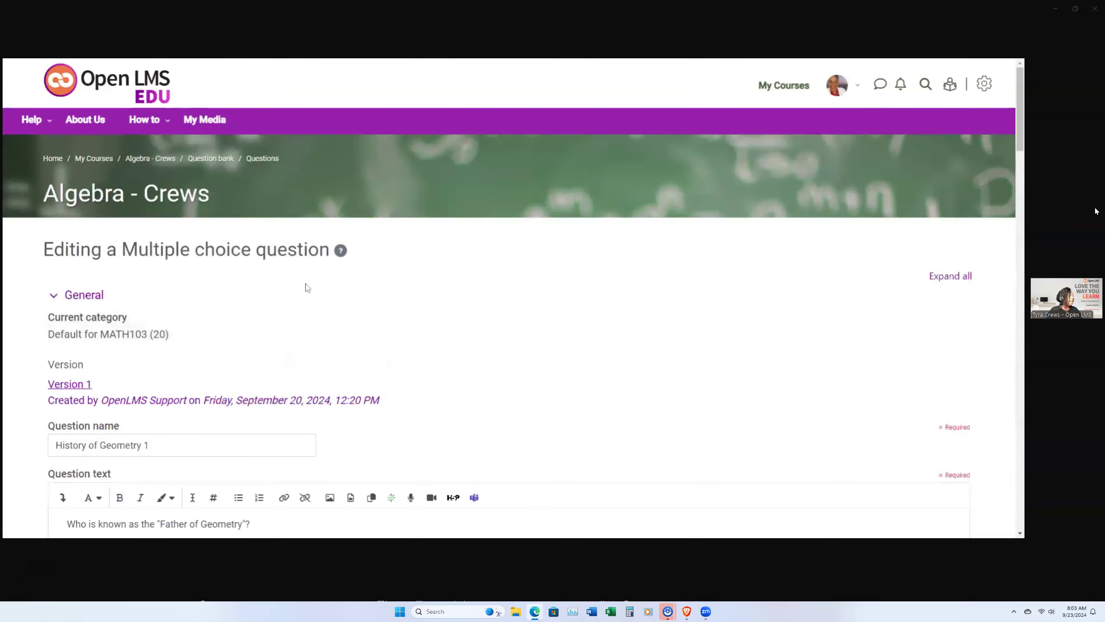
scroll(303, 289, "down", 3)
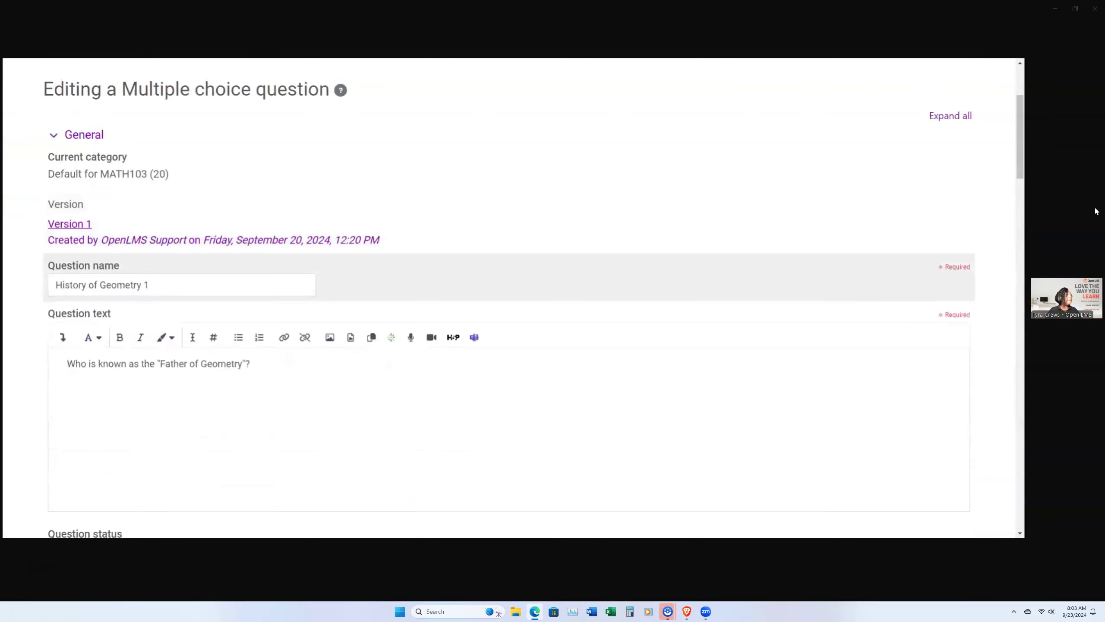
scroll(308, 286, "down", 3)
scroll(320, 350, "down", 8)
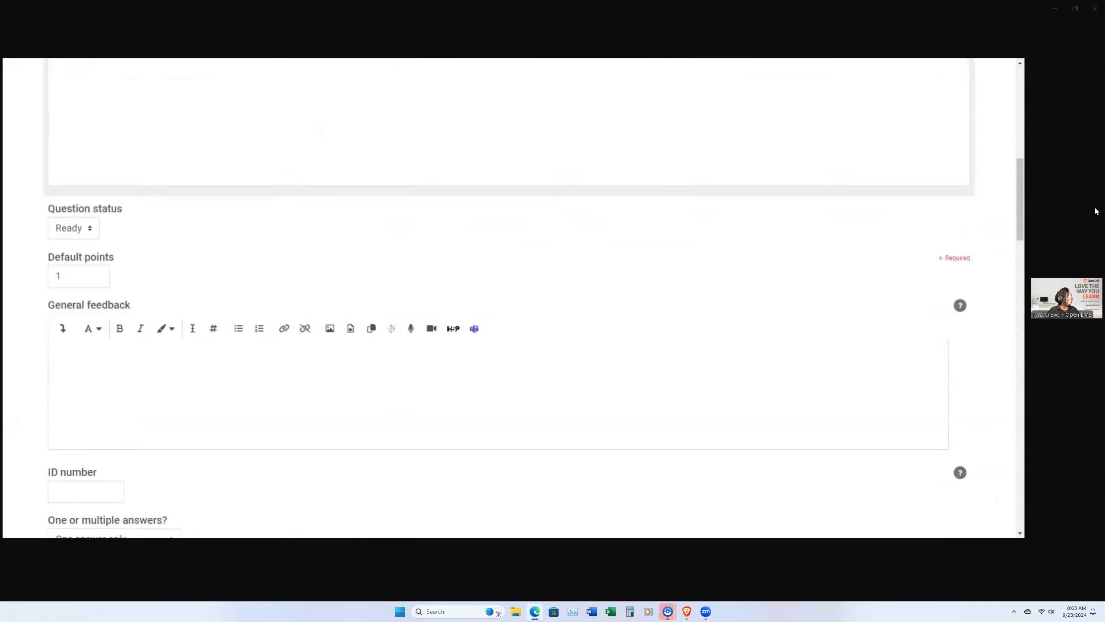
scroll(320, 349, "down", 3)
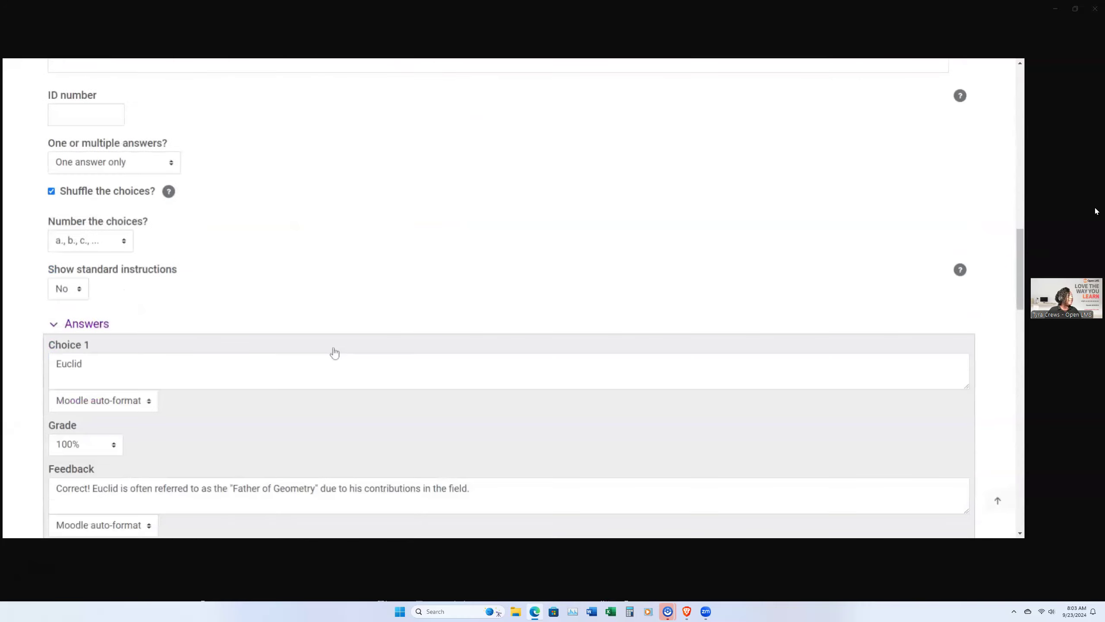
scroll(334, 352, "down", 1)
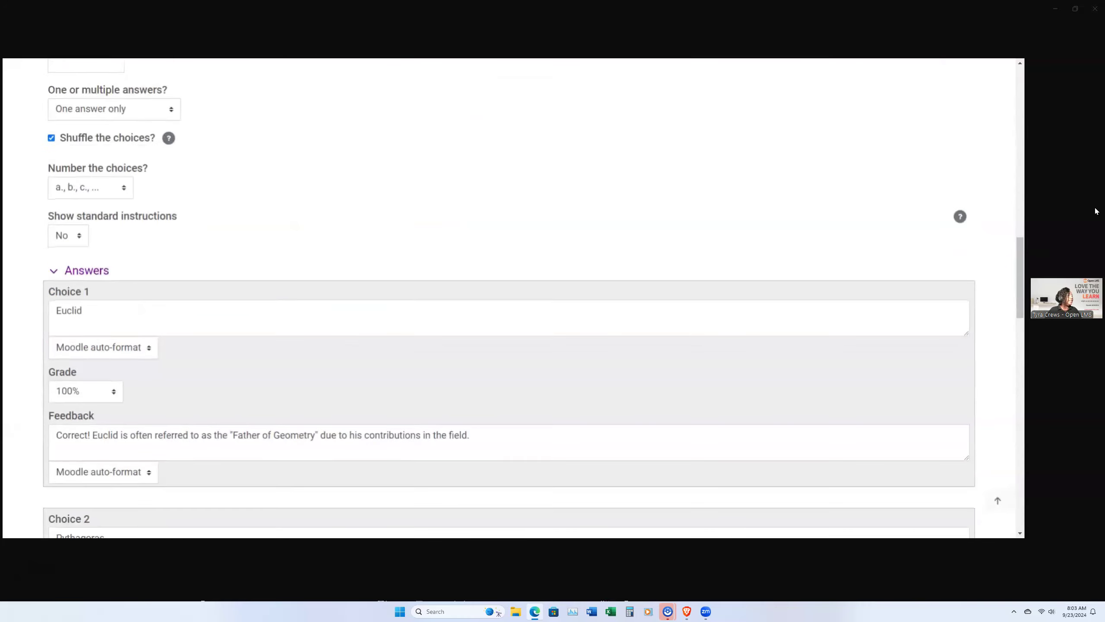
scroll(244, 410, "down", 2)
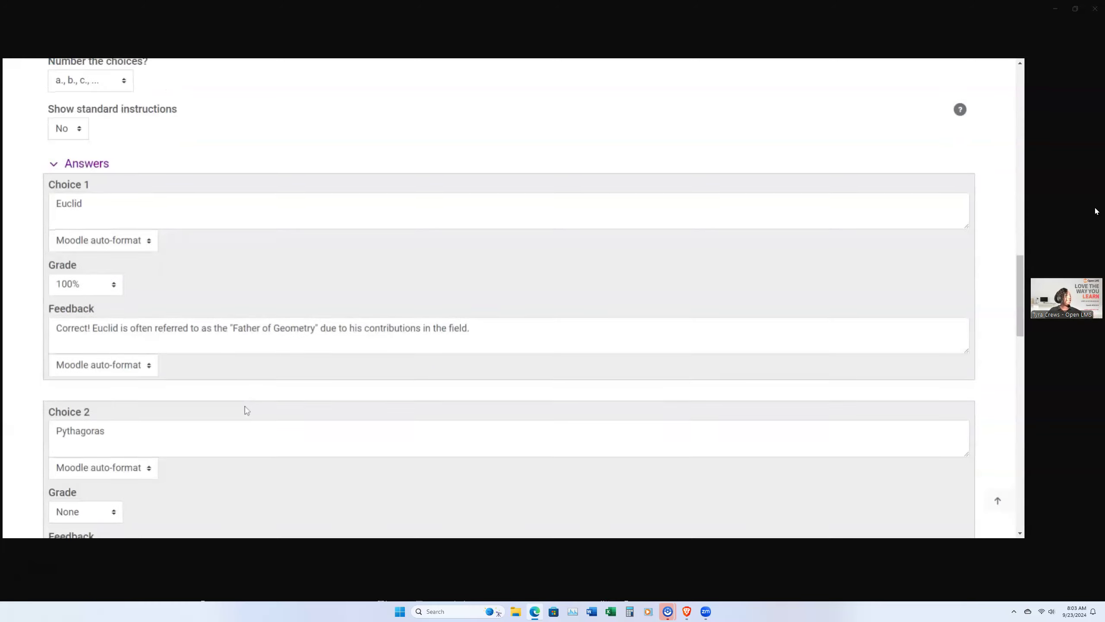
scroll(246, 409, "down", 2)
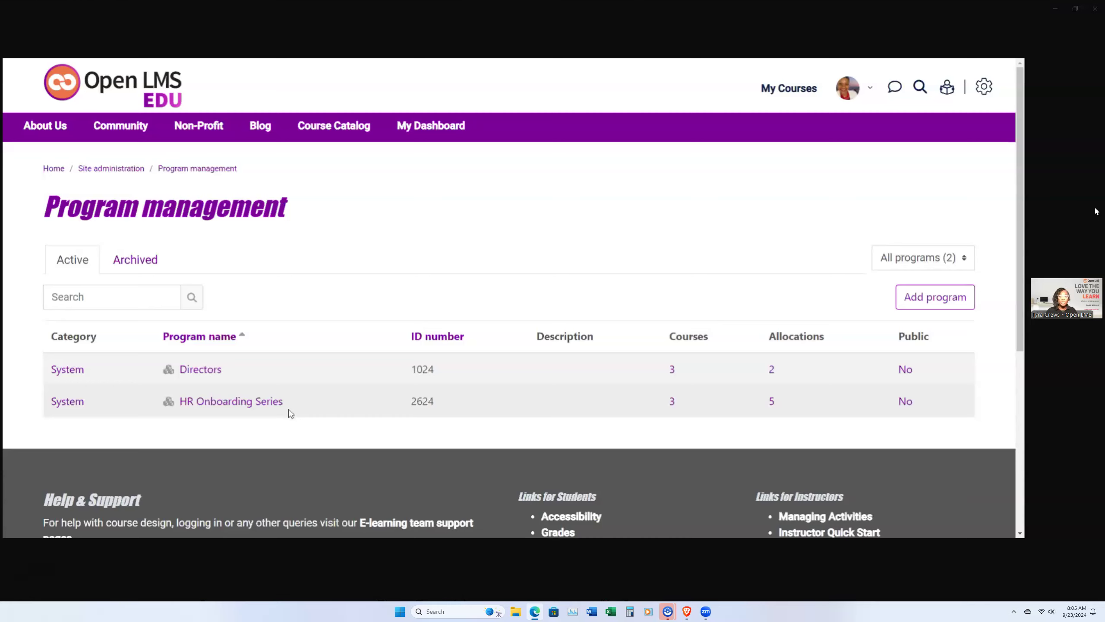
Open the HR Onboarding Series program and view its content of three 1-point courses
left_click(234, 404)
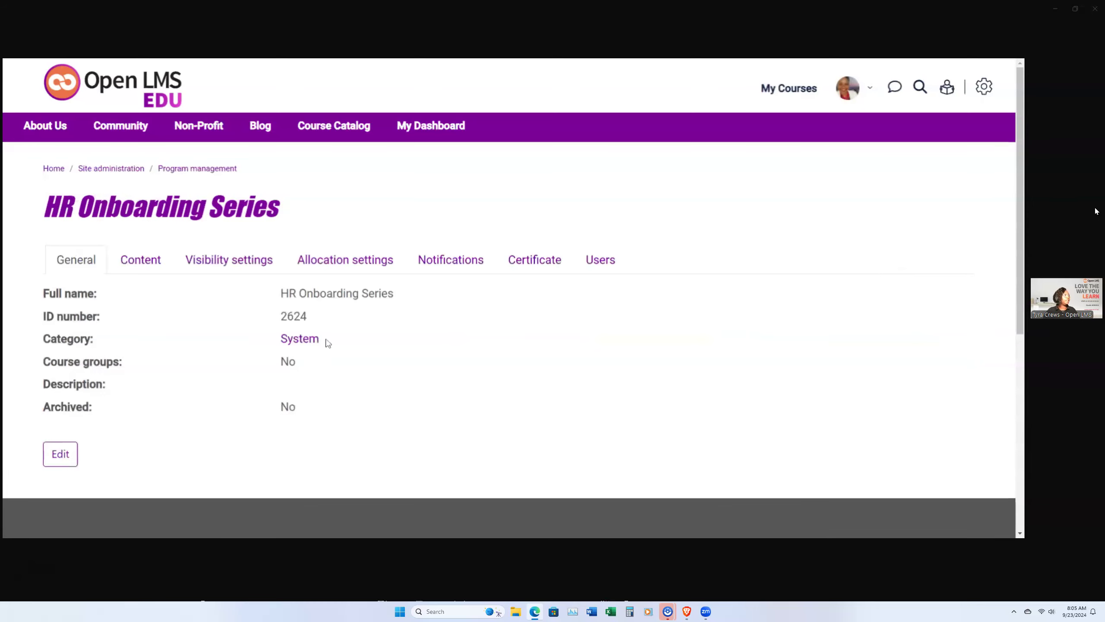
left_click(144, 261)
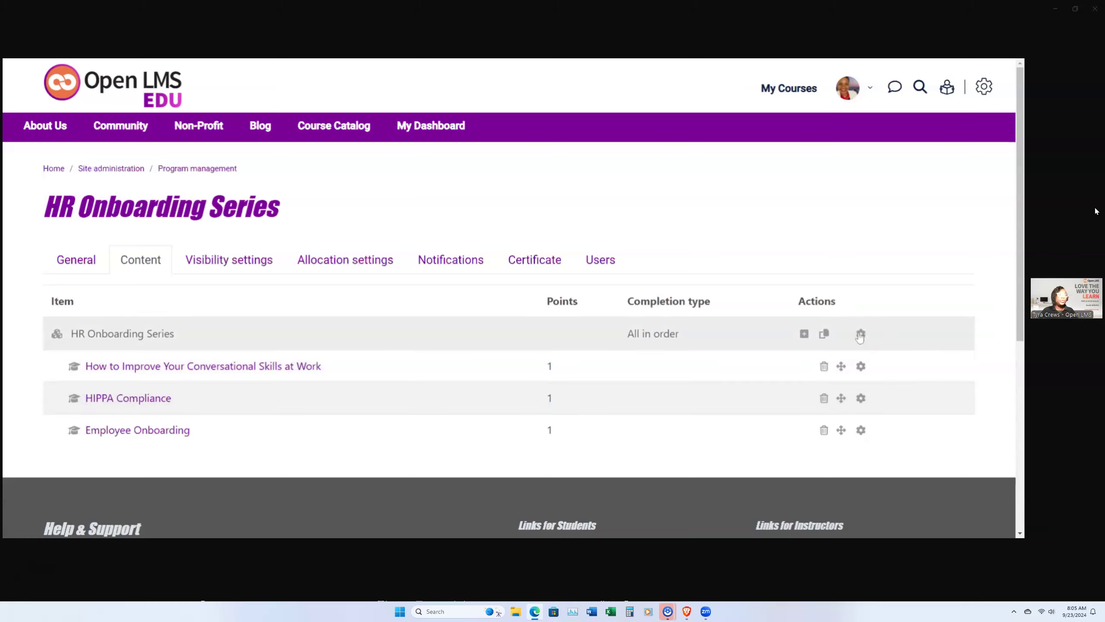
Change the course set's completion type to 'All in any order' and update the set
left_click(861, 335)
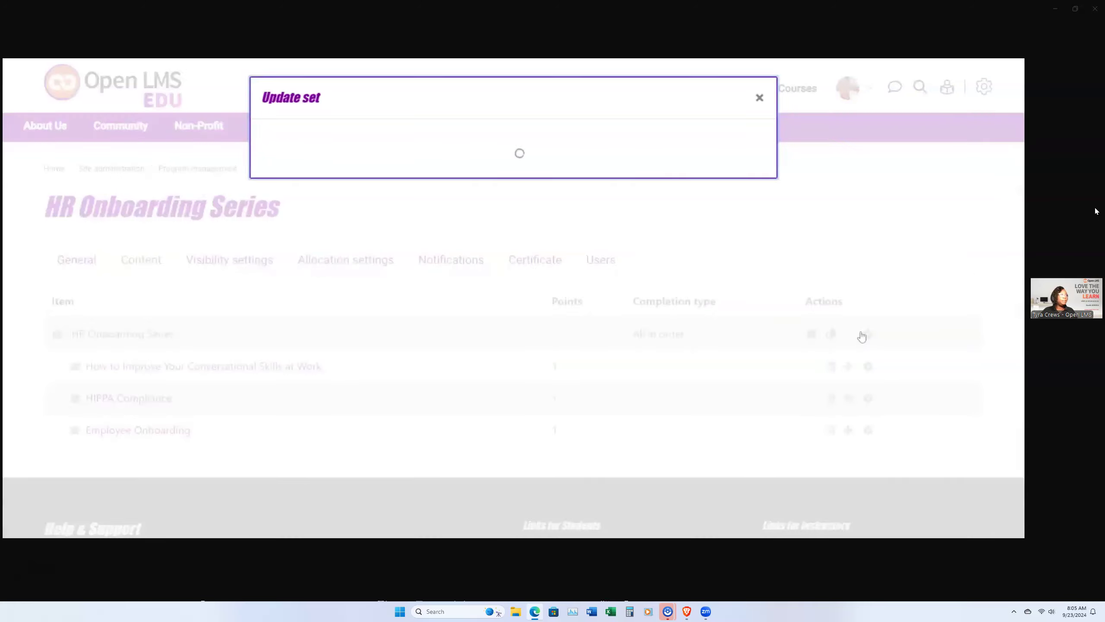
left_click(342, 207)
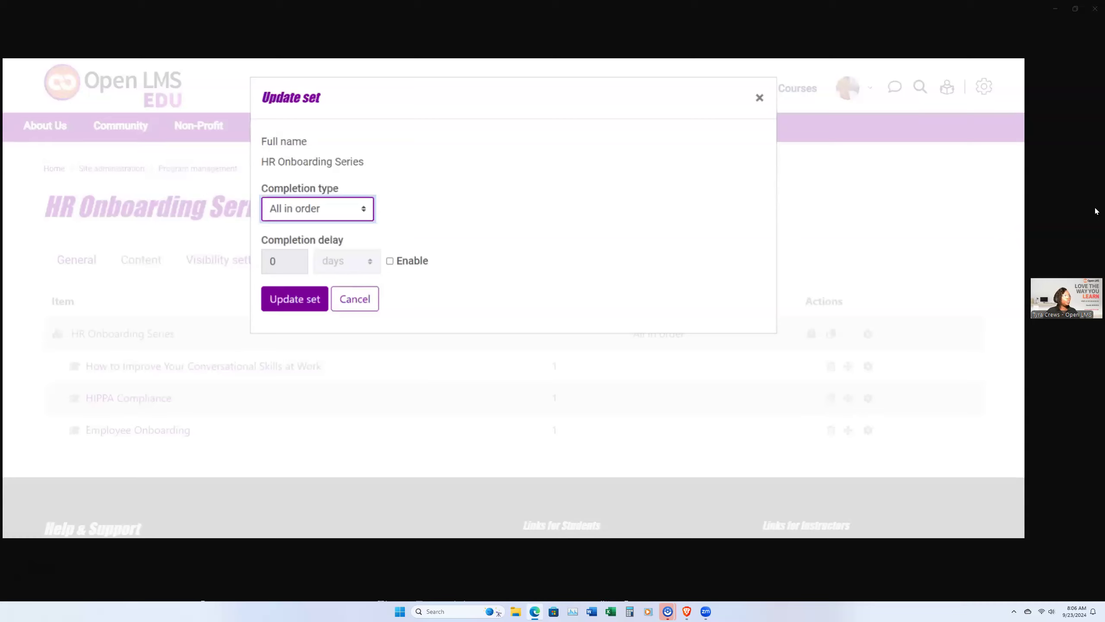
left_click(352, 234)
left_click(313, 305)
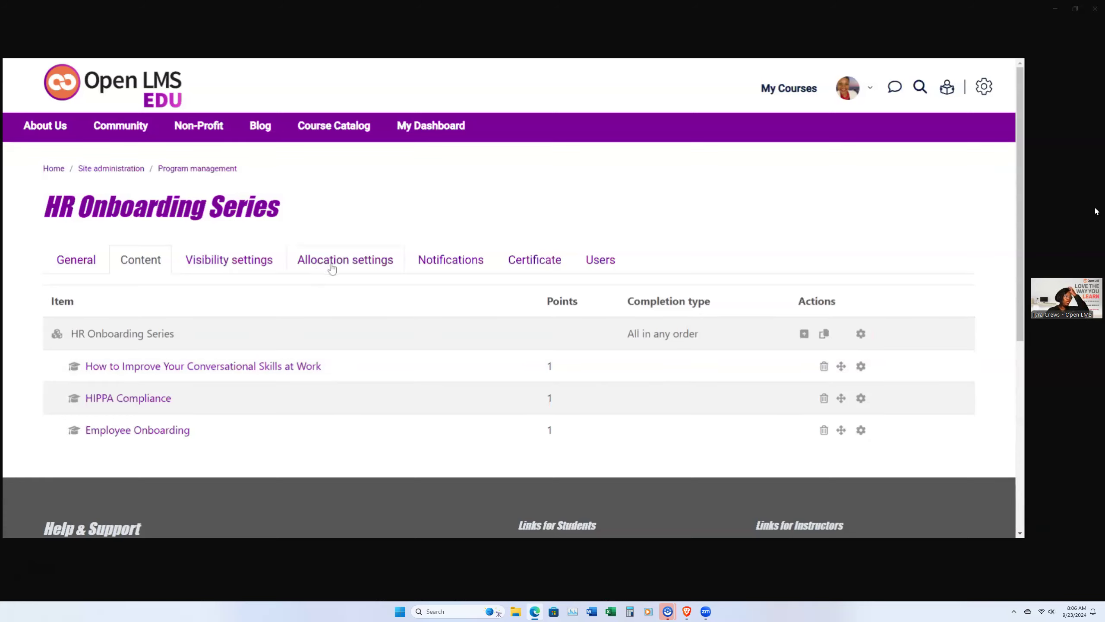
View the program's notifications, opening and cancelling the Add notification dialog
left_click(458, 263)
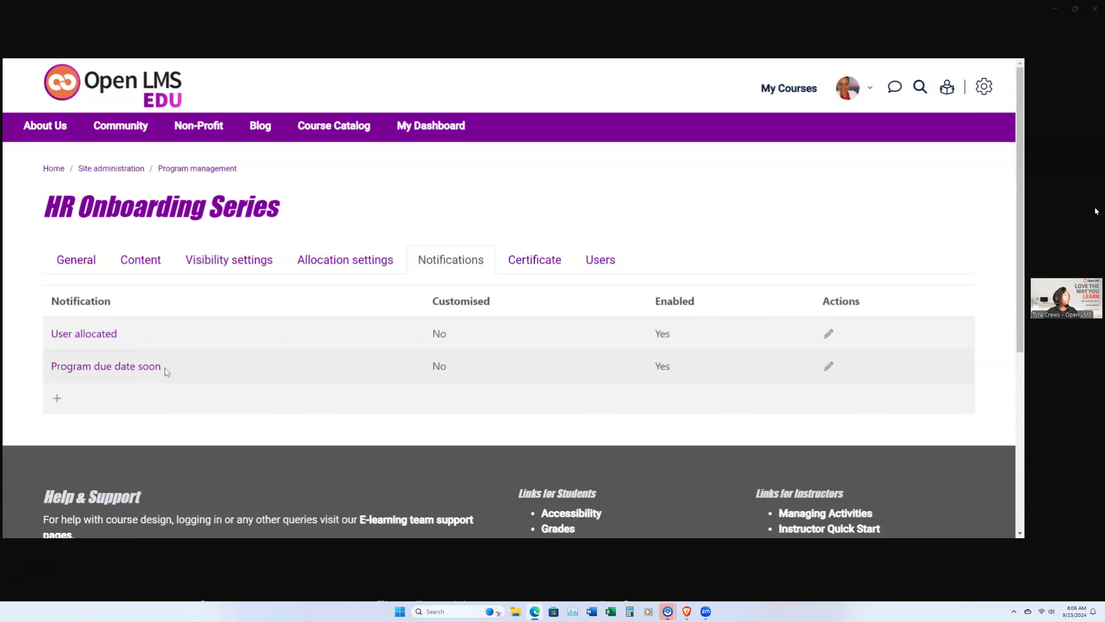
left_click(59, 400)
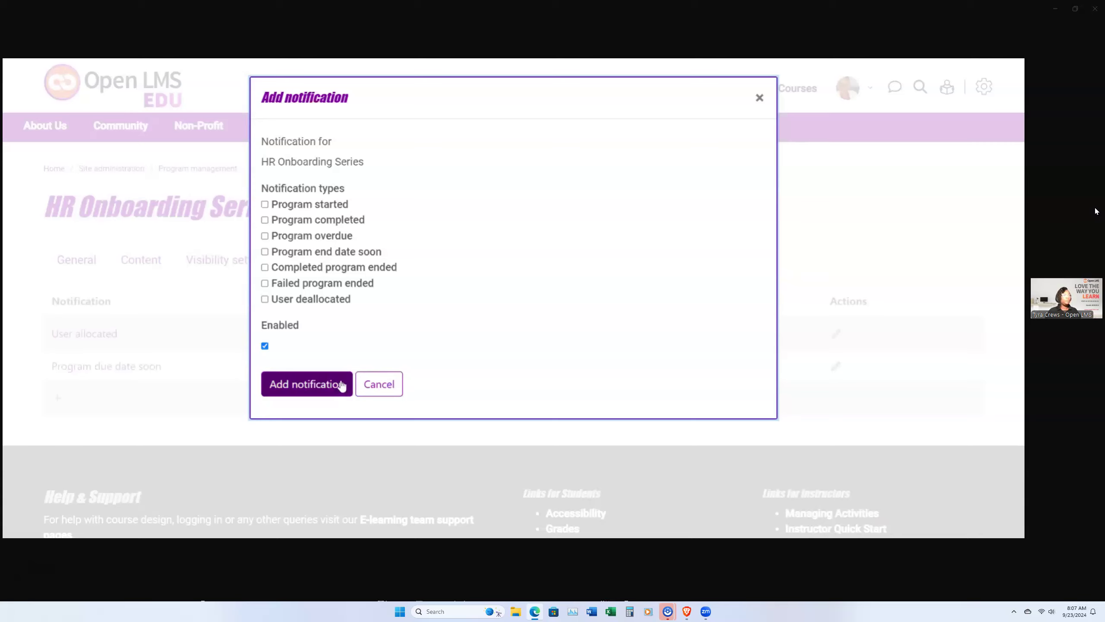
left_click(387, 390)
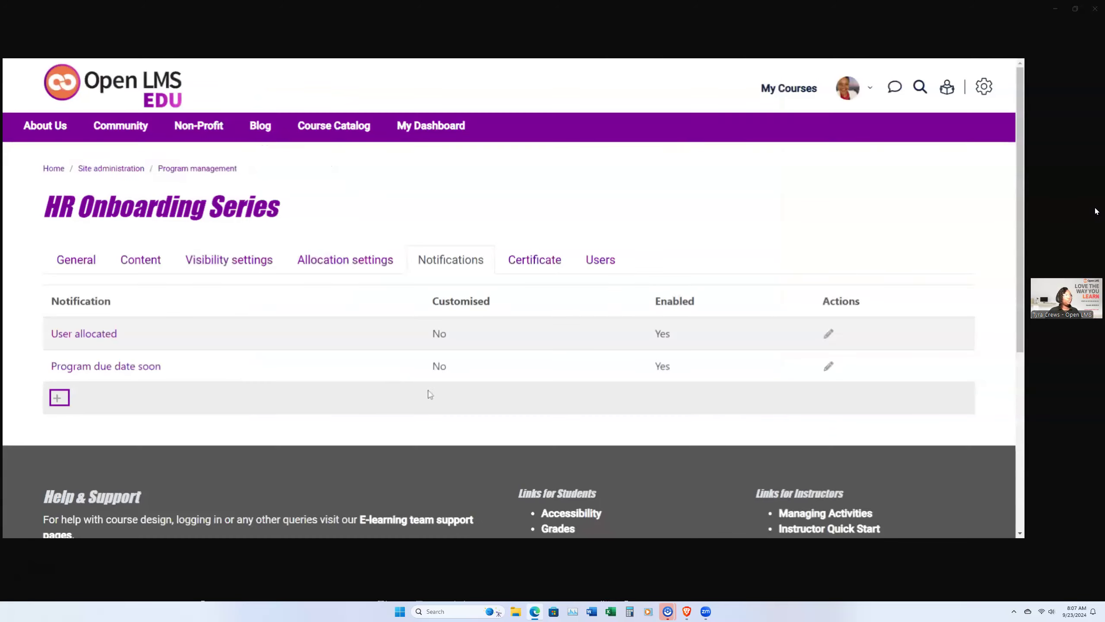
Check the program's Certificate settings, then go to the profile page's Miscellaneous links
left_click(537, 265)
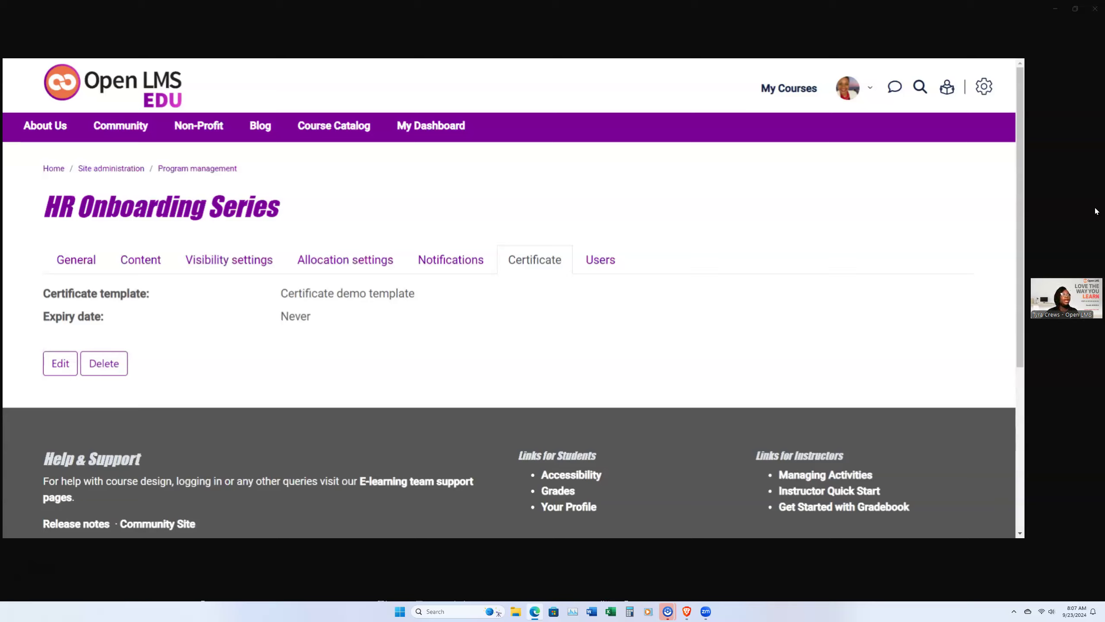
left_click(870, 91)
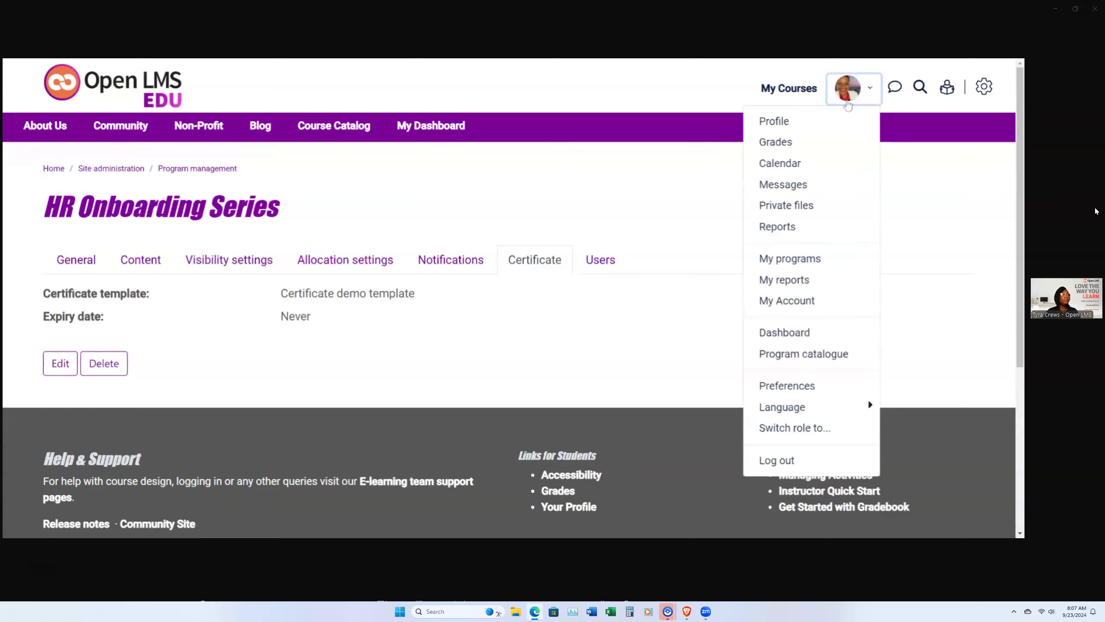
left_click(777, 122)
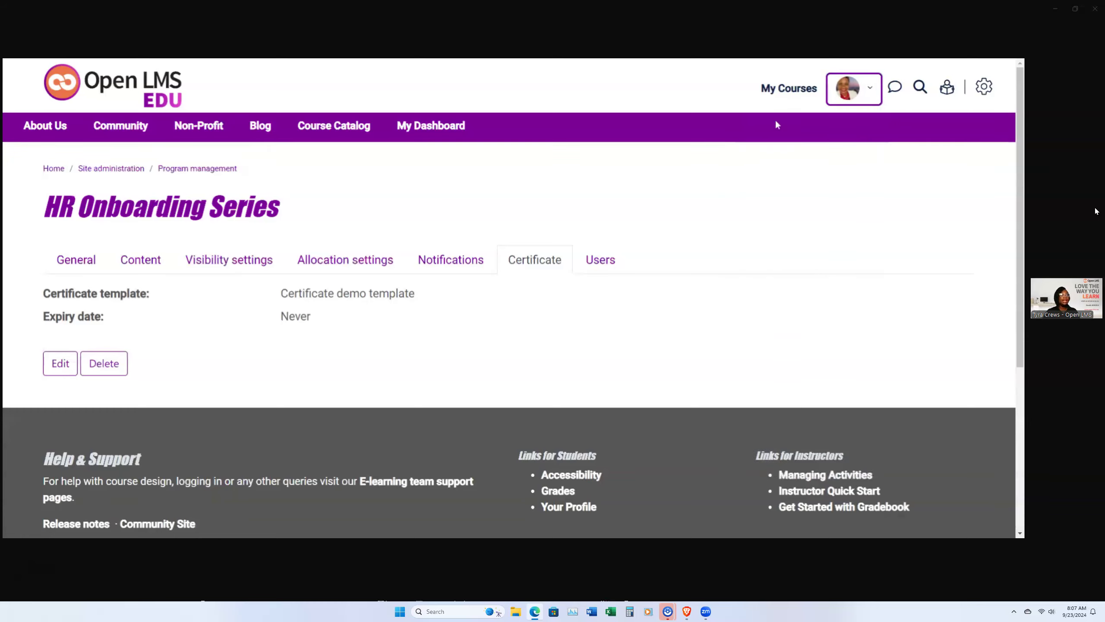
scroll(743, 372, "down", 1)
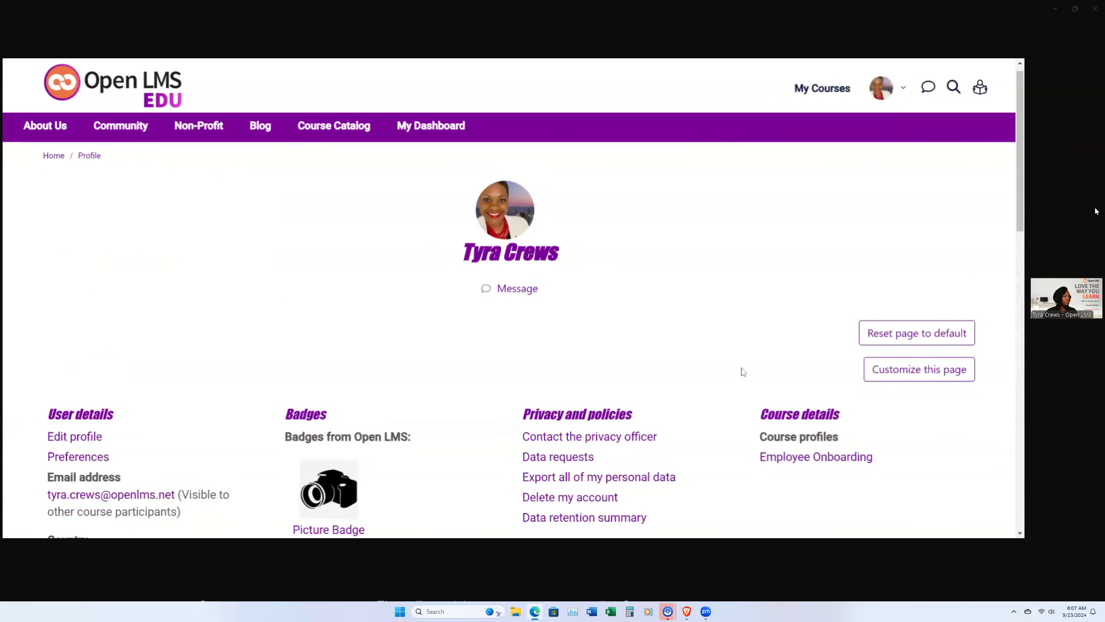
scroll(743, 371, "down", 10)
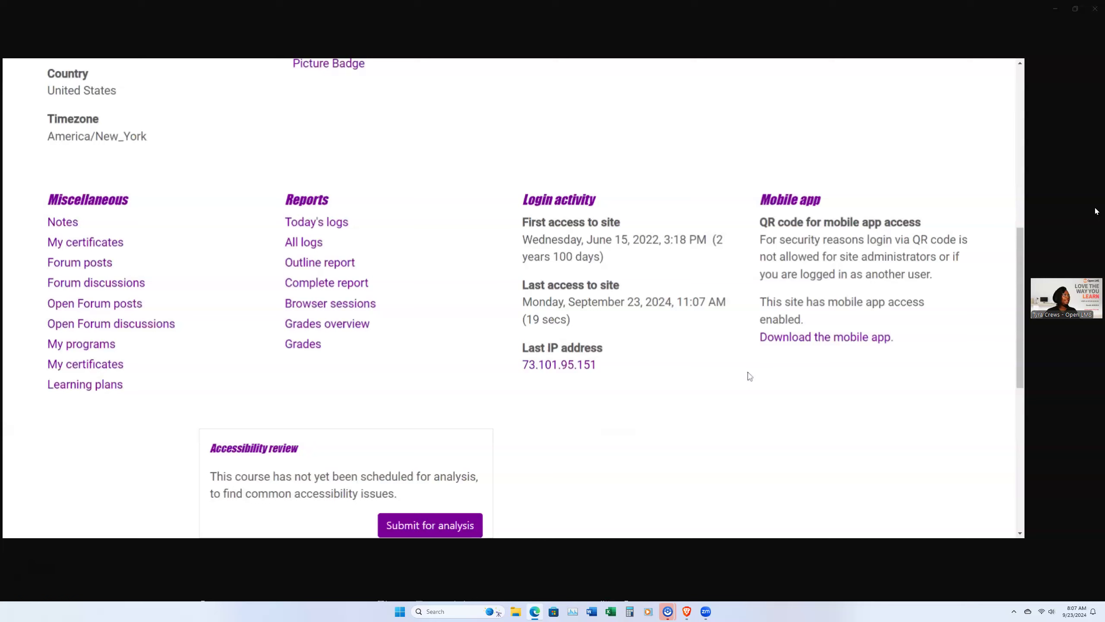
Open My certificates, verify the Certificate demo template code, and view the certificate document
left_click(95, 368)
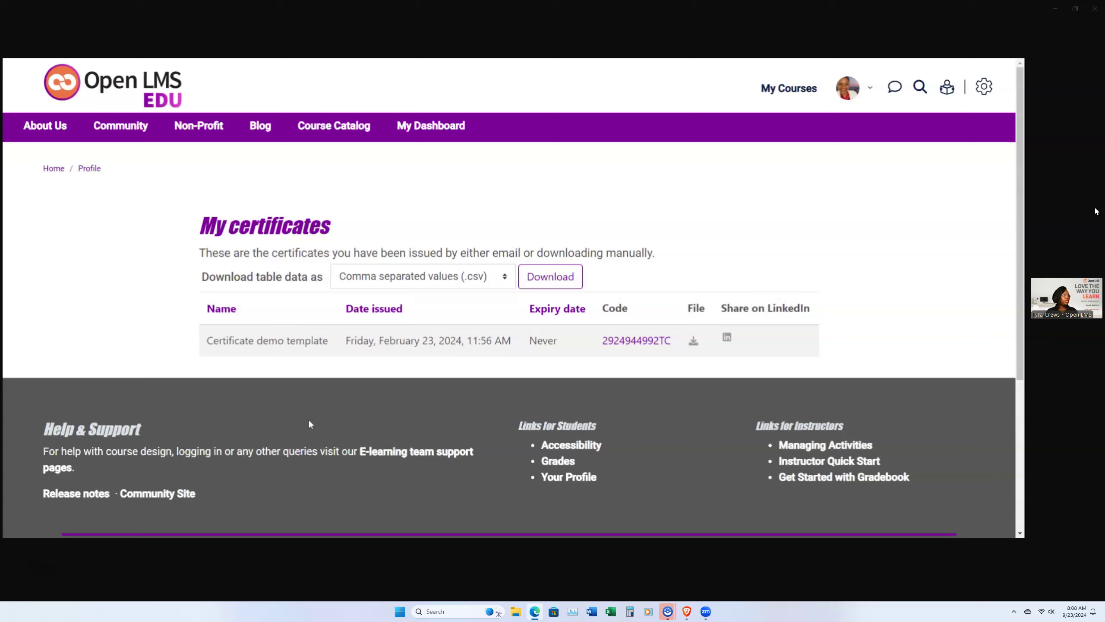
left_click(649, 344)
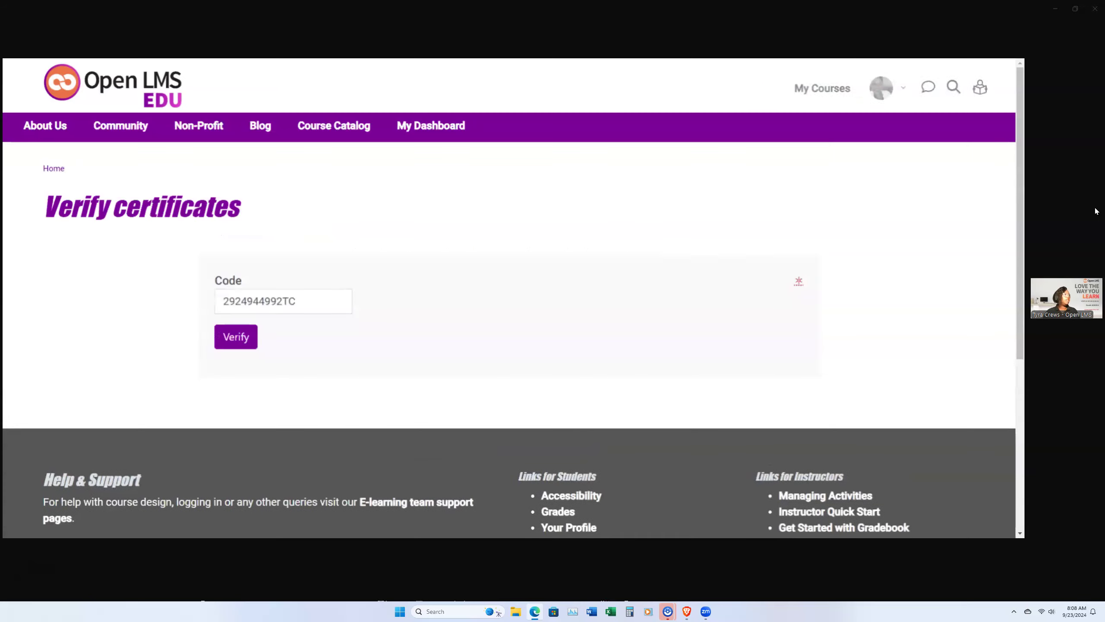
left_click(235, 339)
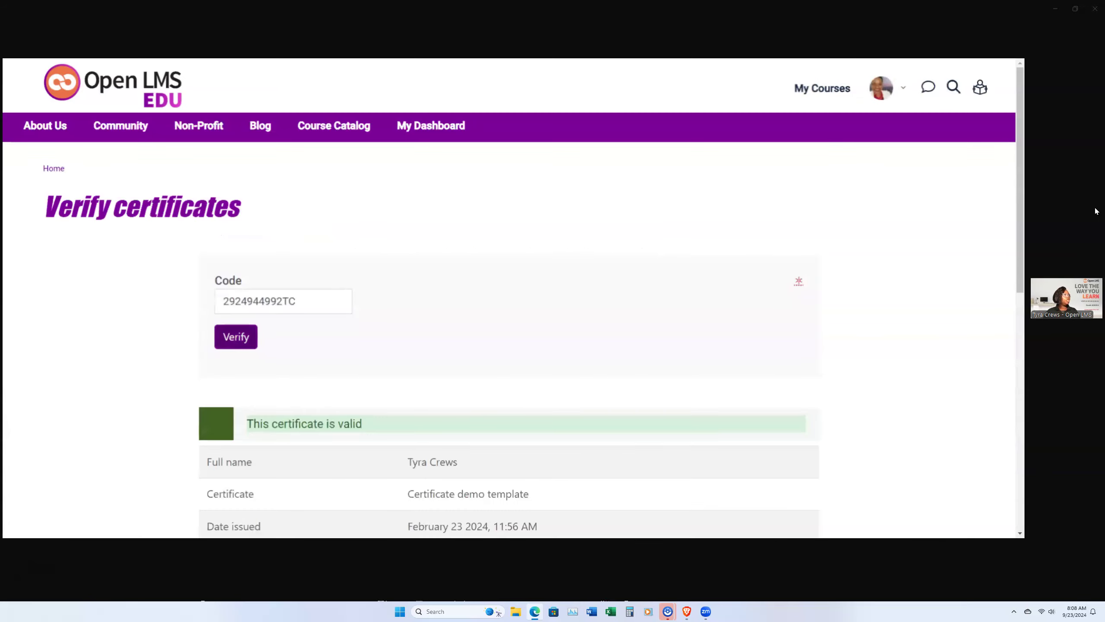
scroll(412, 362, "down", 8)
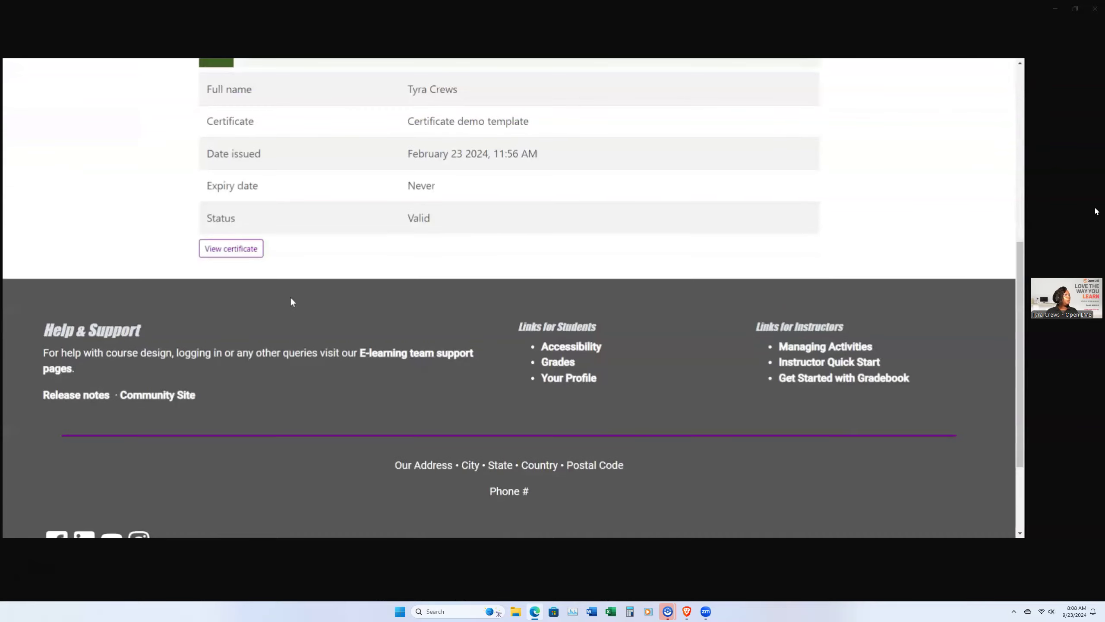
left_click(236, 249)
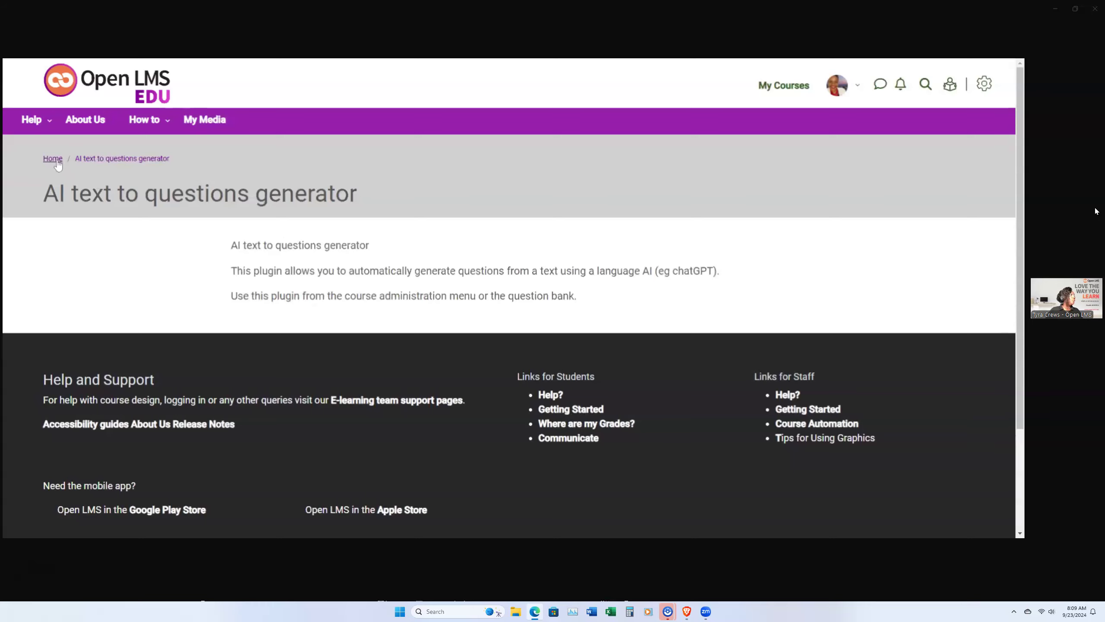
Go from Home through My Courses into the Algebra course and its administration drawer
left_click(53, 159)
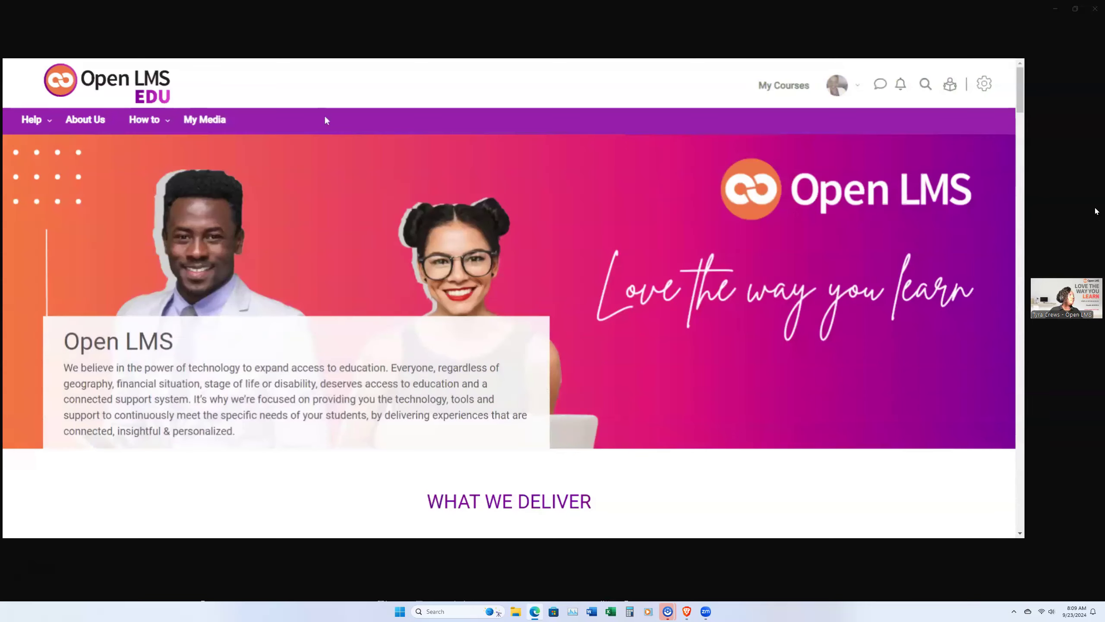
left_click(766, 91)
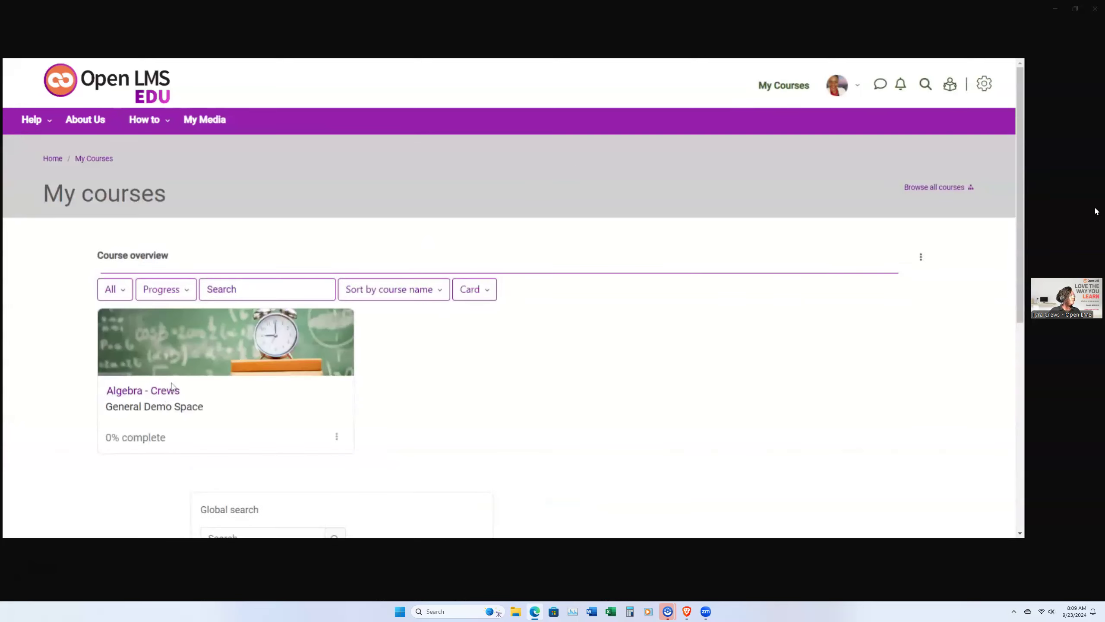
left_click(158, 395)
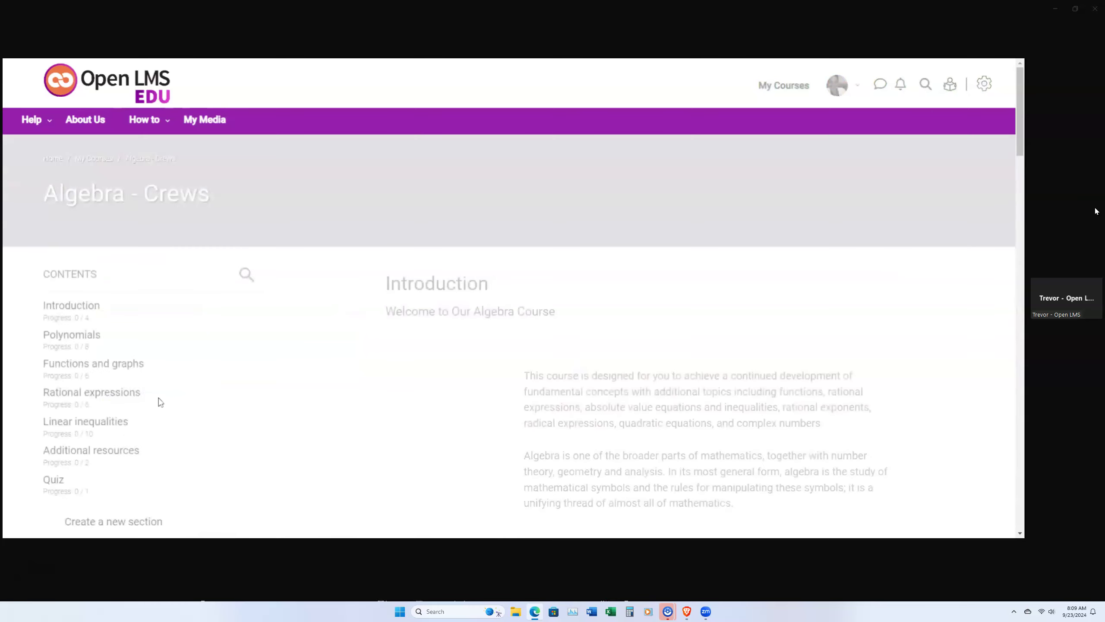
left_click(984, 83)
scroll(947, 302, "down", 2)
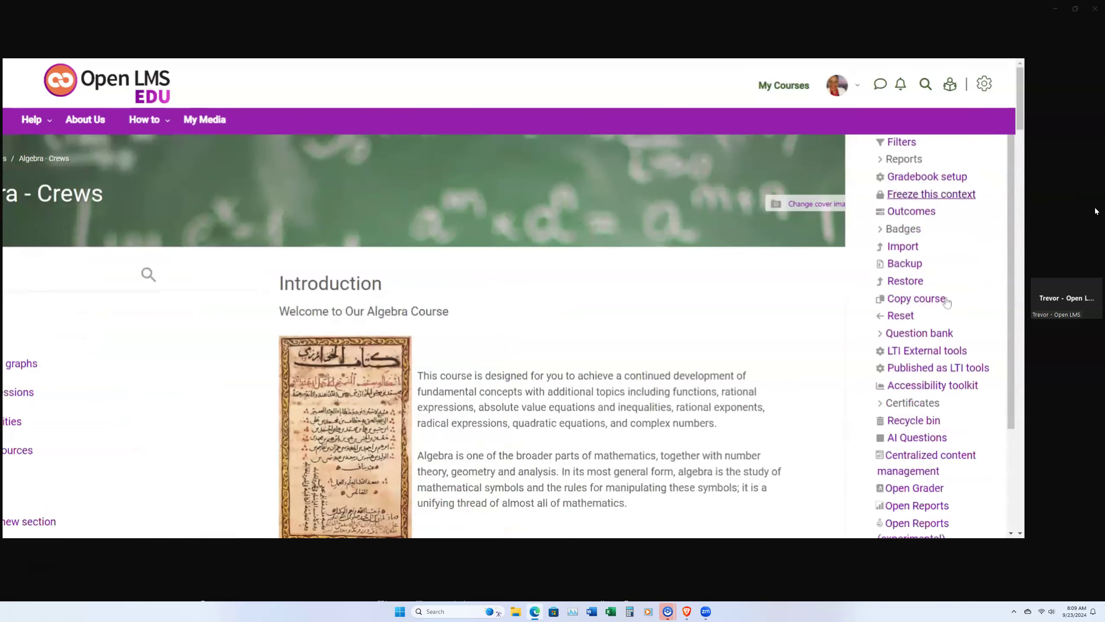
scroll(948, 301, "down", 1)
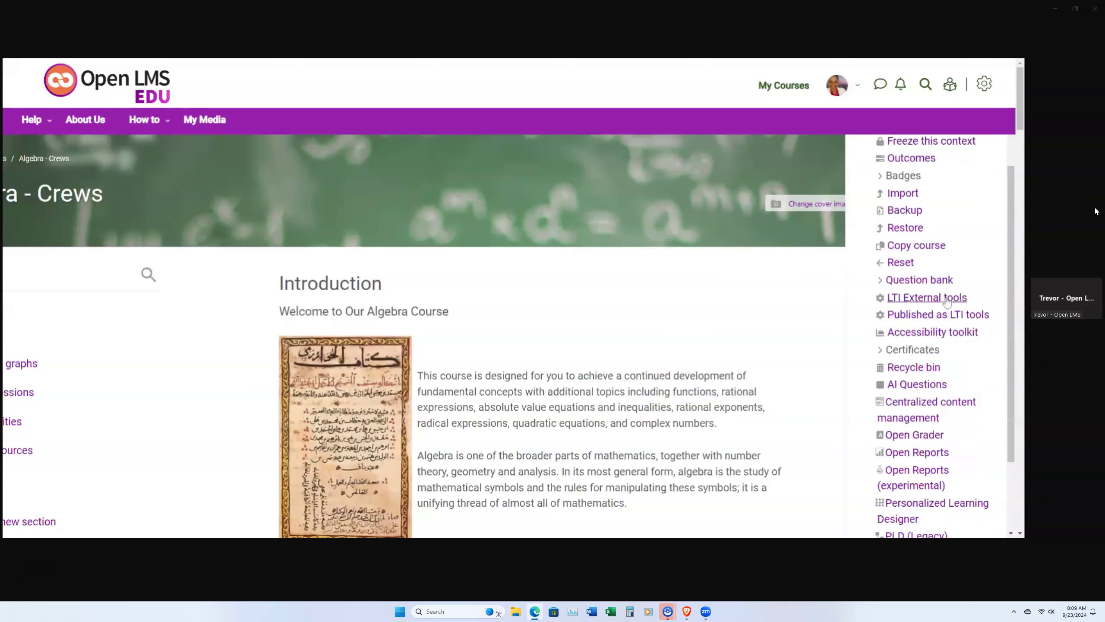
left_click(947, 300)
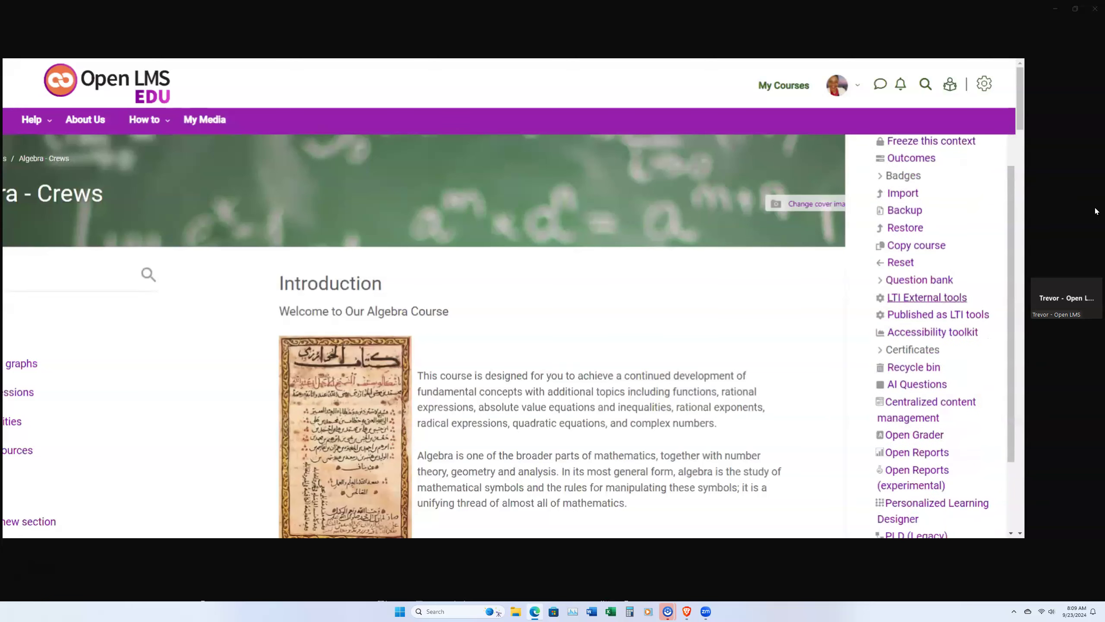
Open the course question bank and sort it by creation date, newest first
left_click(936, 282)
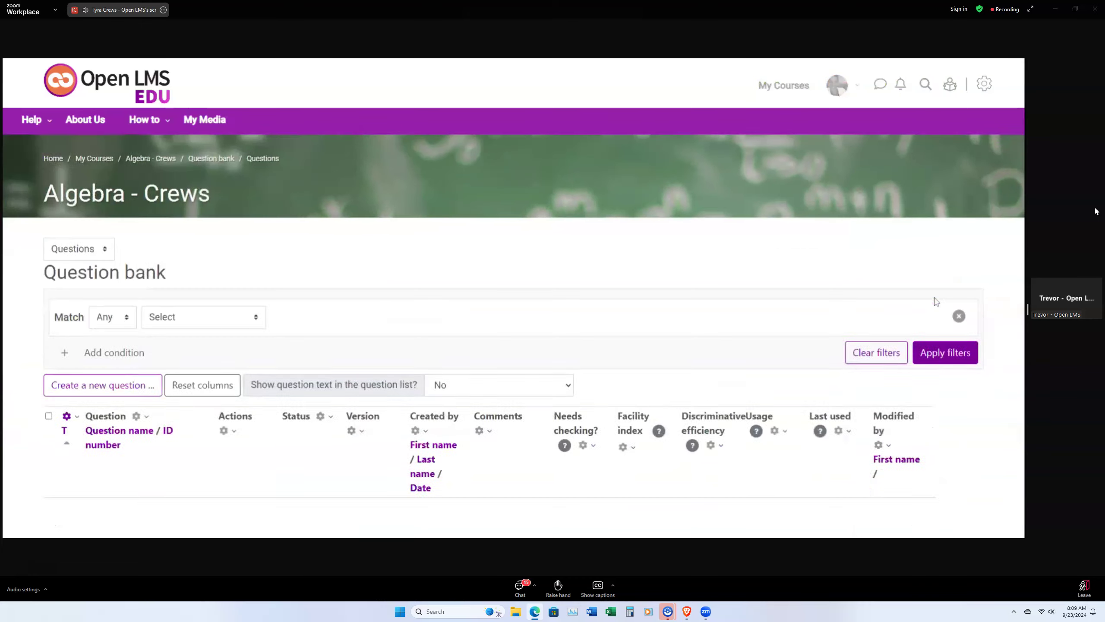
scroll(706, 332, "down", 4)
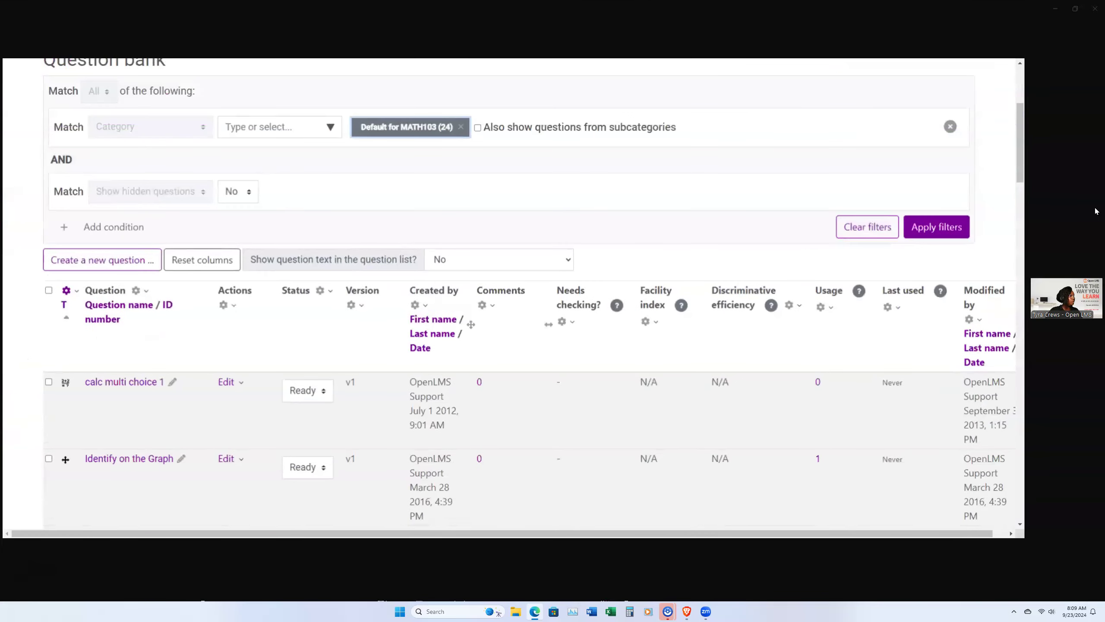
left_click(421, 347)
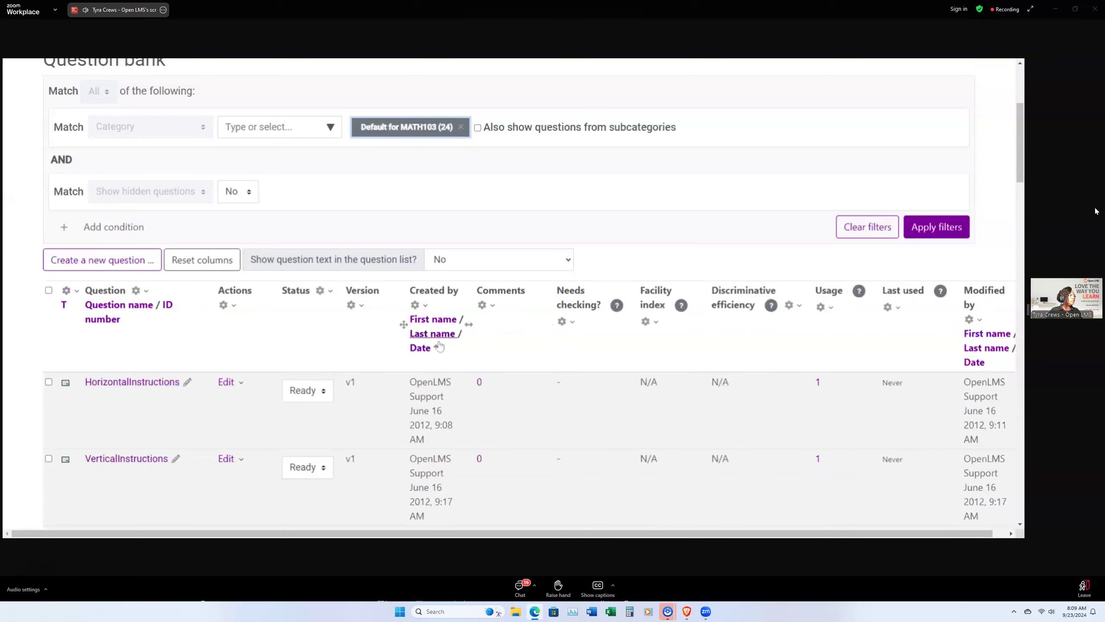
left_click(423, 348)
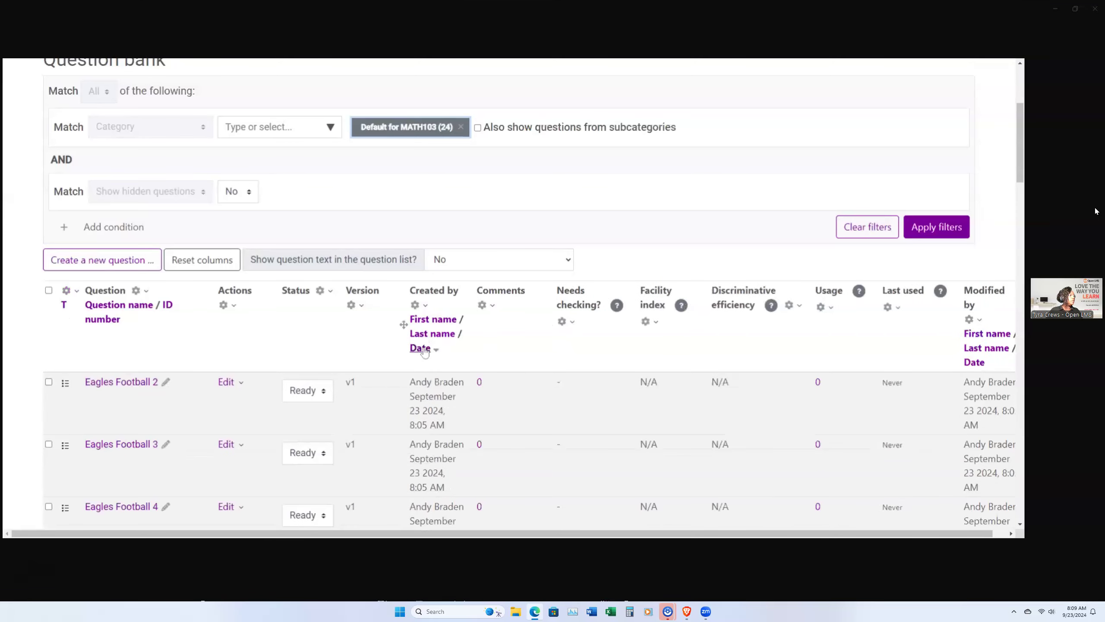
Preview the Eagles Football 1 question about who coaches the Philadelphia Eagles
scroll(565, 325, "down", 3)
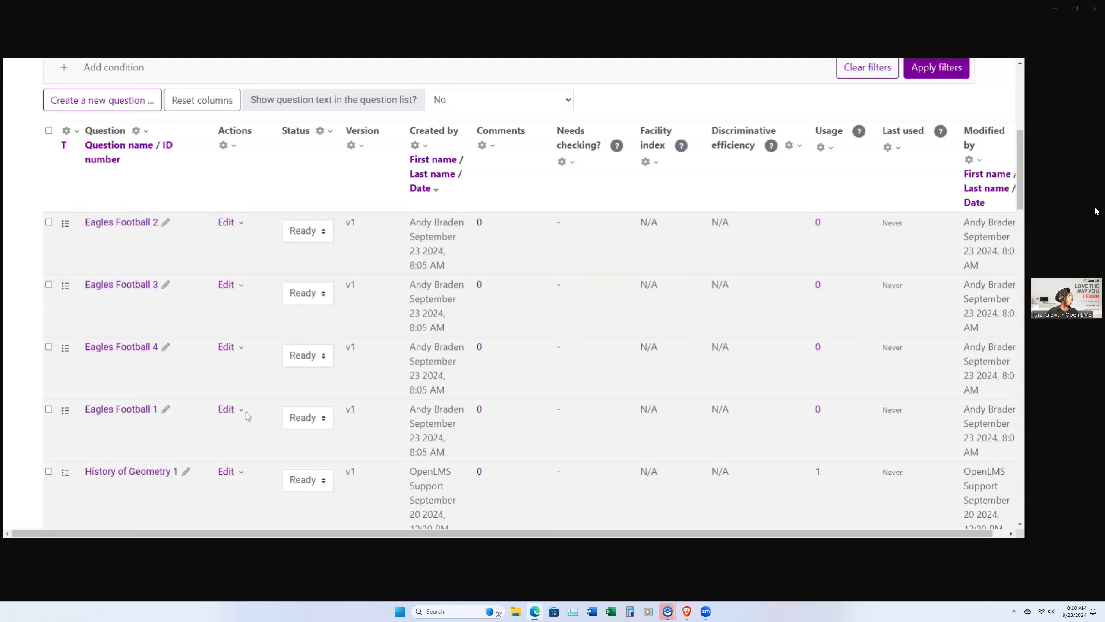
left_click(228, 412)
left_click(178, 436)
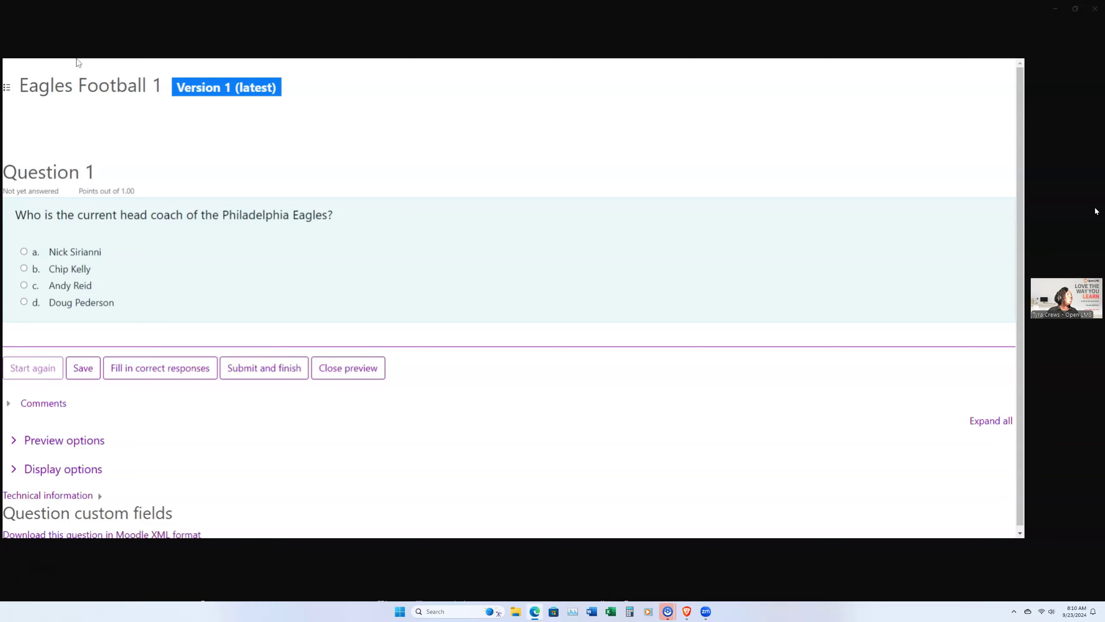
Close the Eagles Football 1 preview and sort the question bank by creation date, oldest first
left_click(348, 368)
scroll(363, 251, "down", 10)
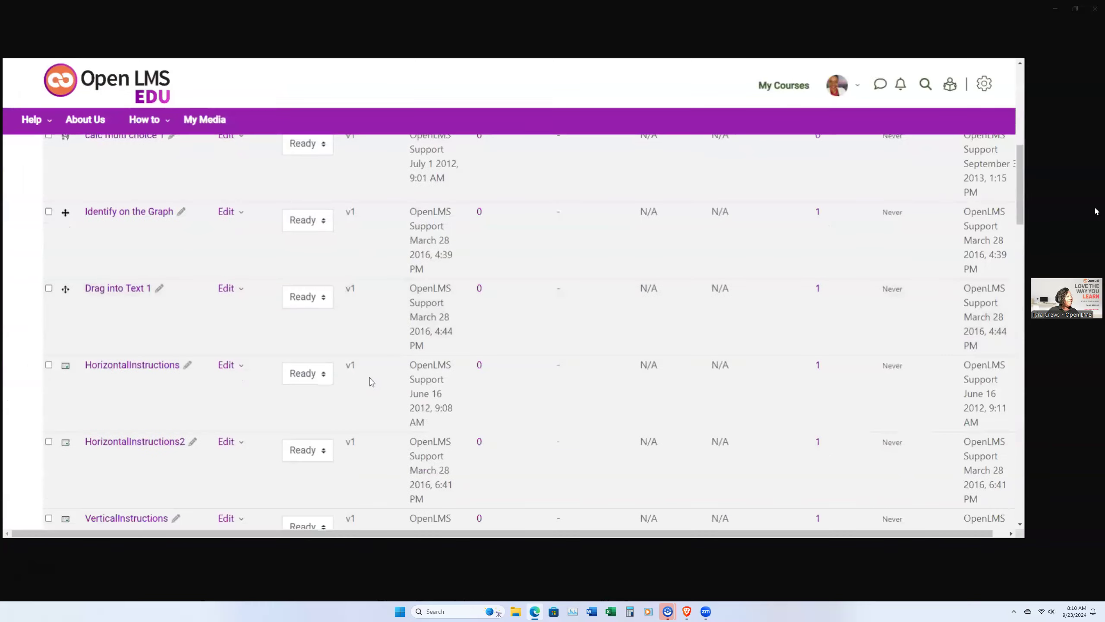
scroll(374, 385, "up", 2)
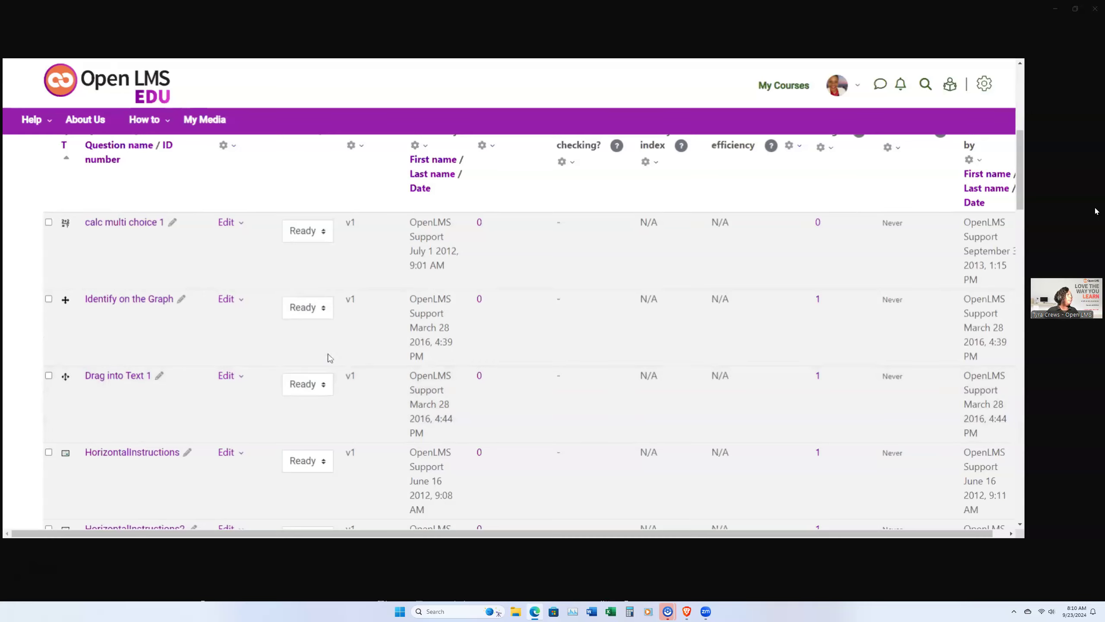
scroll(360, 331, "down", 2)
scroll(360, 331, "down", 7)
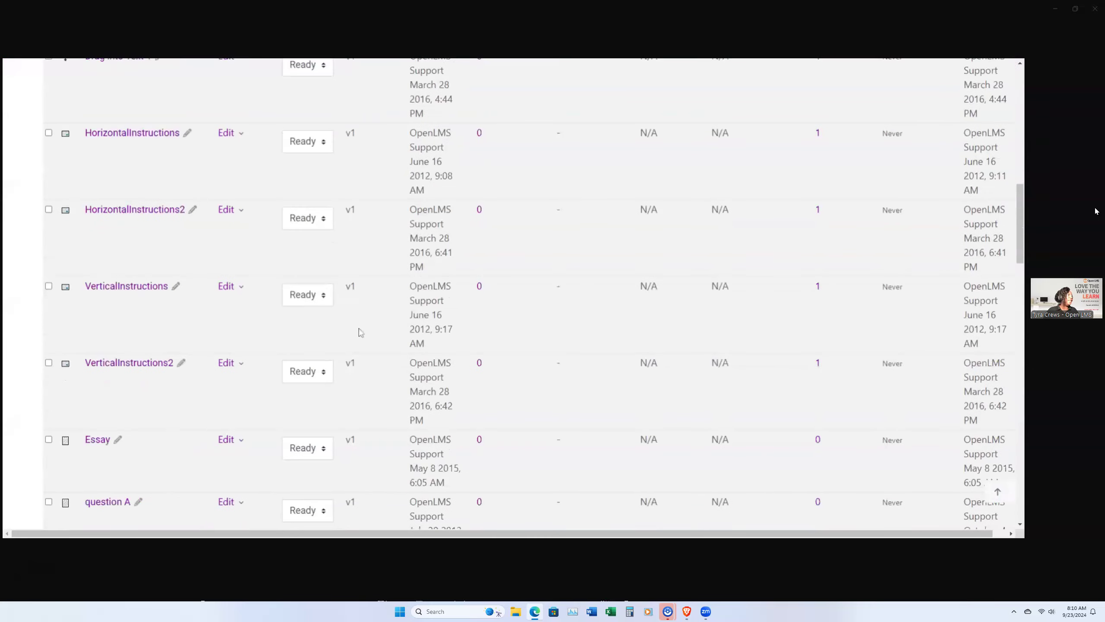
scroll(358, 329, "up", 8)
scroll(375, 318, "up", 6)
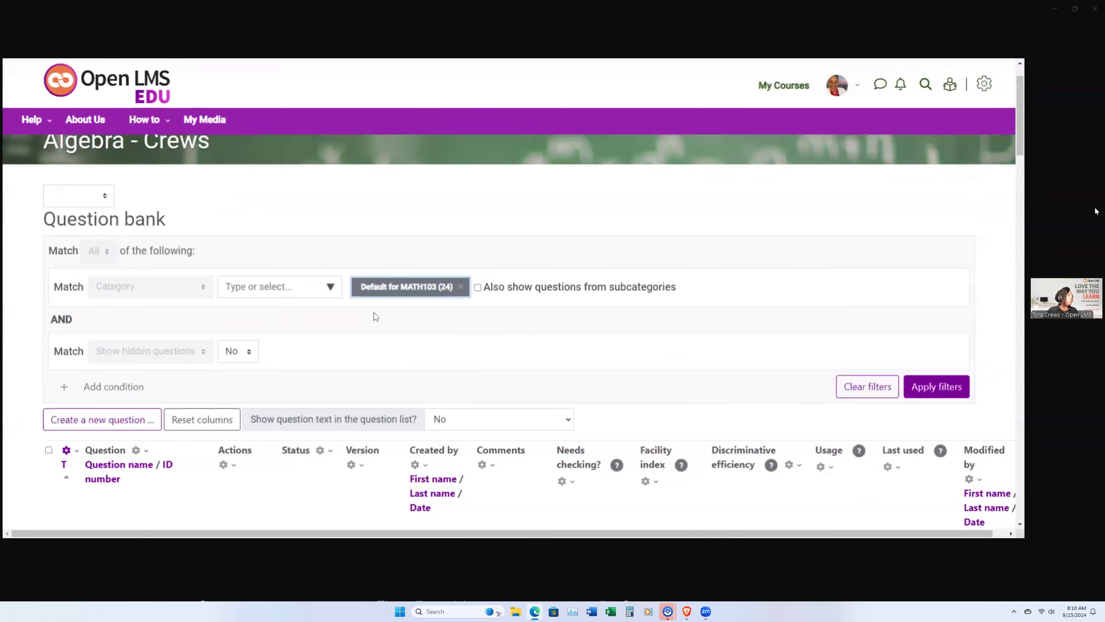
scroll(464, 400, "down", 3)
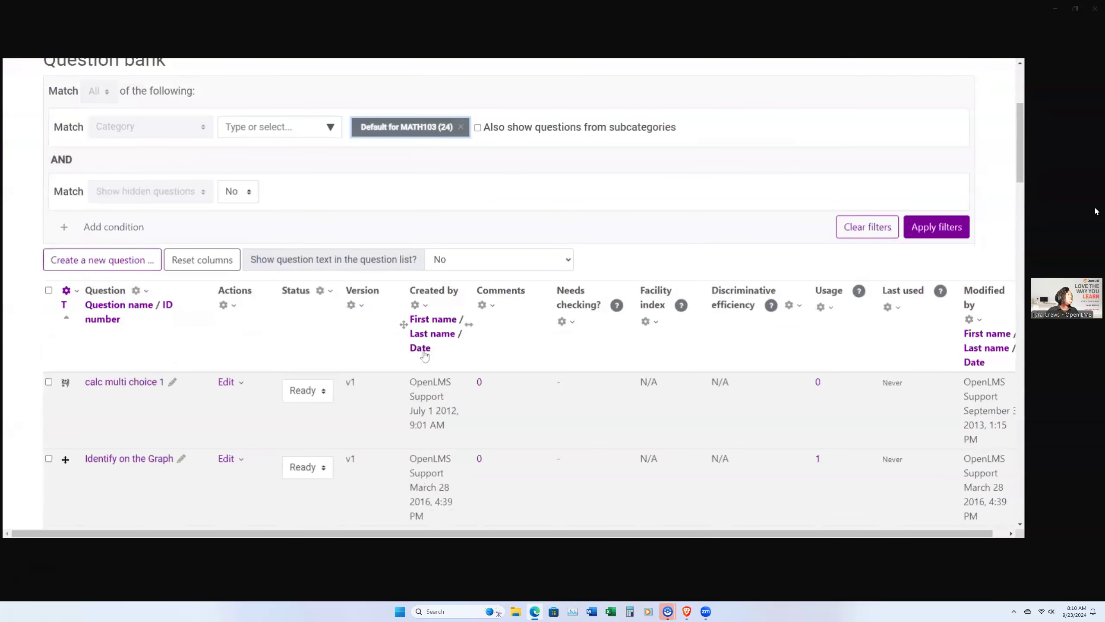
left_click(424, 351)
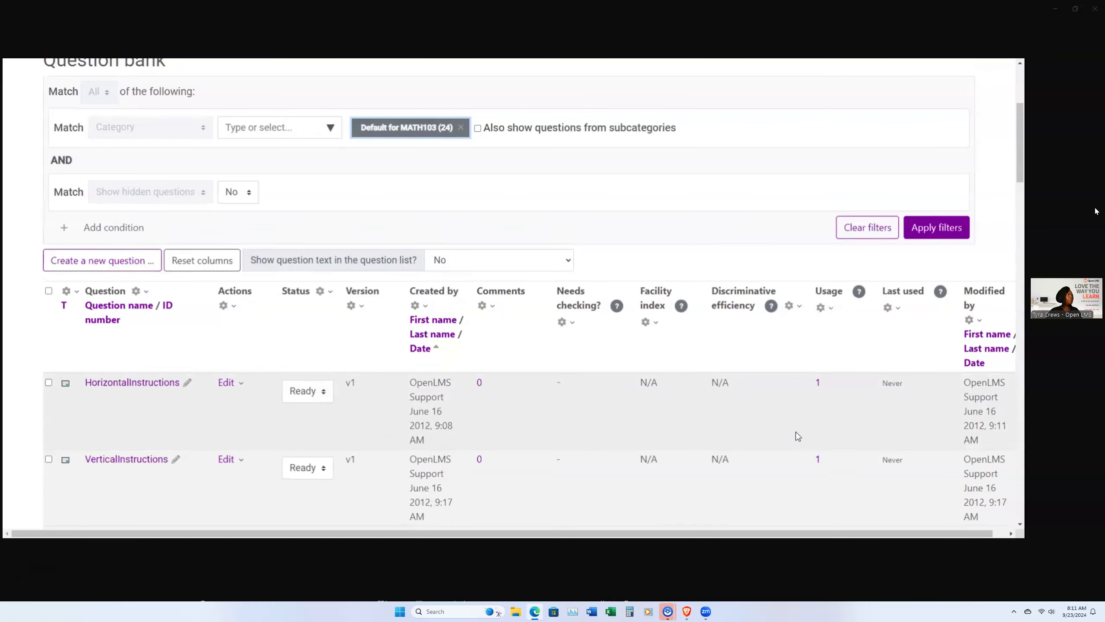
scroll(796, 432, "up", 5)
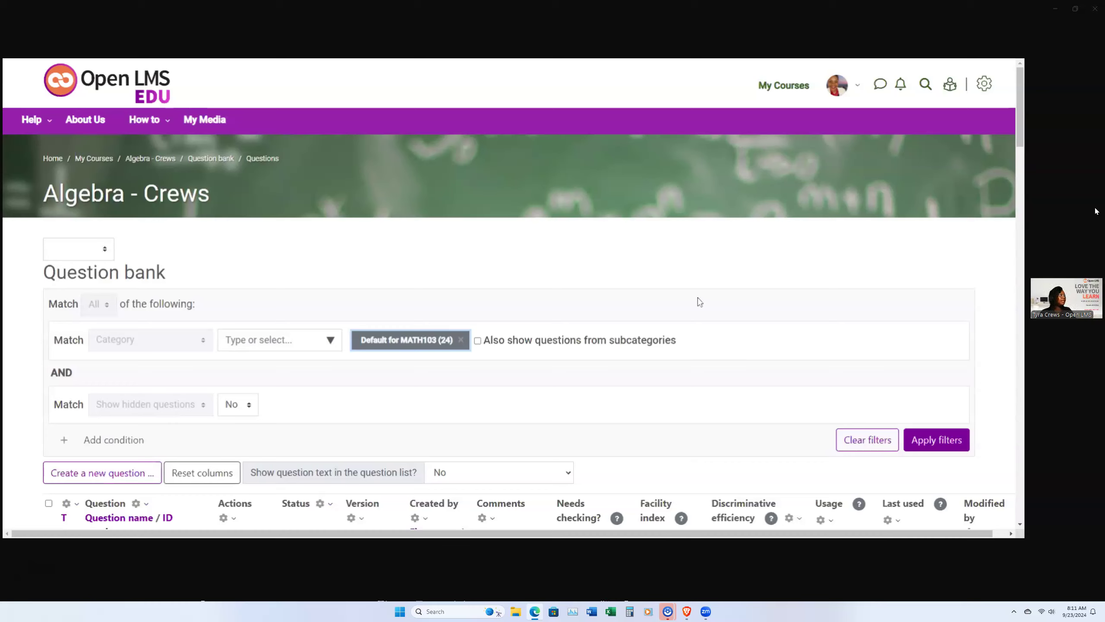
Open the PLD (Legacy) rule history from the Admin drawer and sort it by Rule Name
left_click(988, 86)
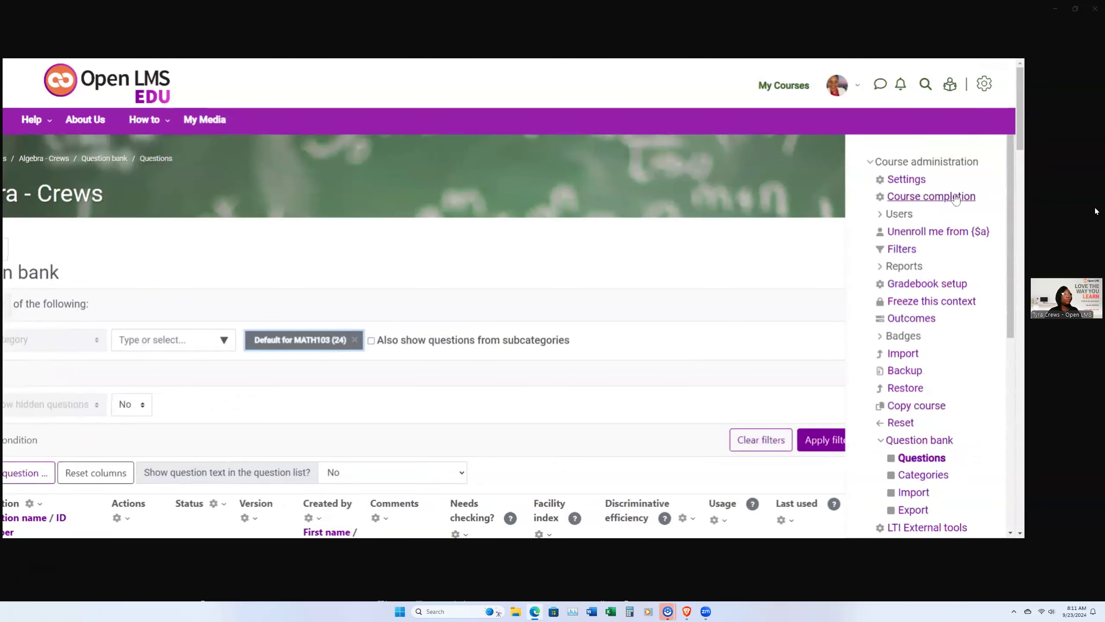
scroll(944, 270, "down", 5)
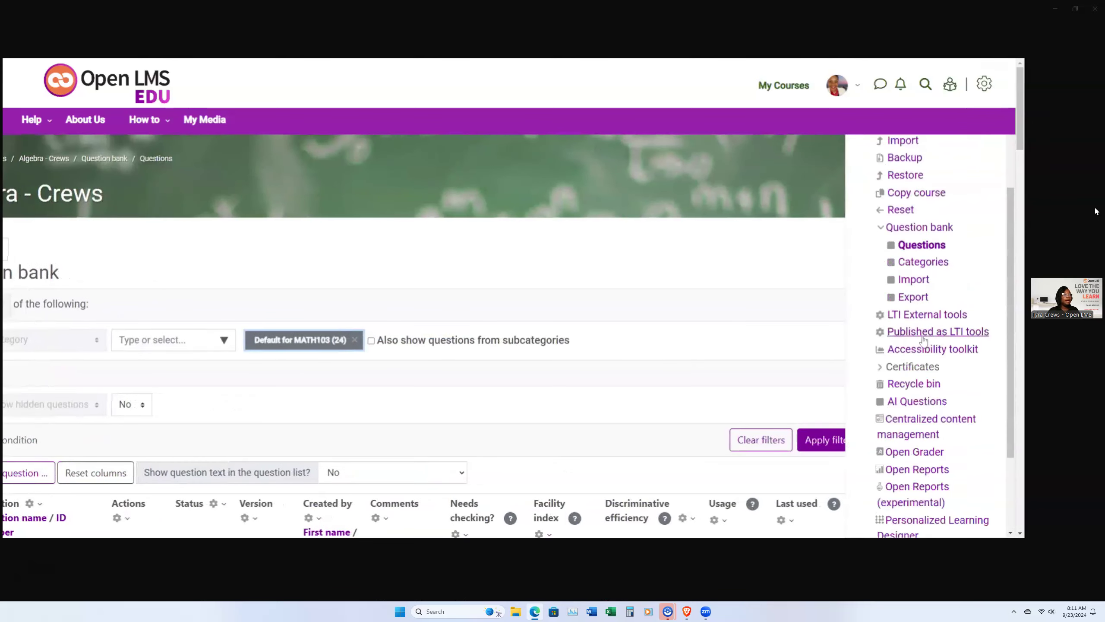
scroll(924, 341, "down", 3)
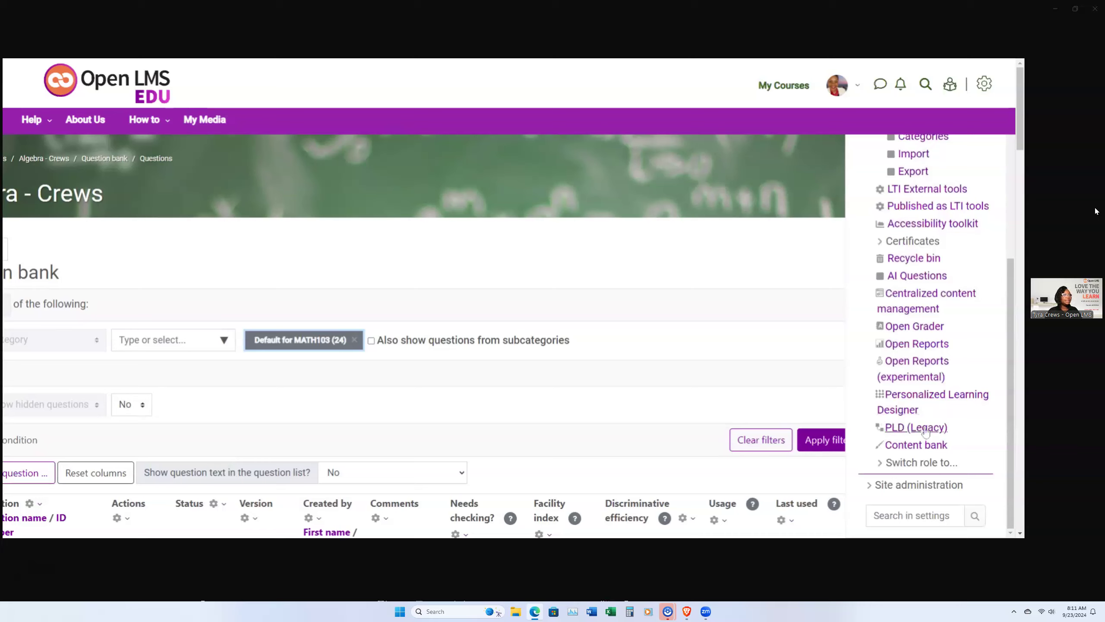
left_click(900, 428)
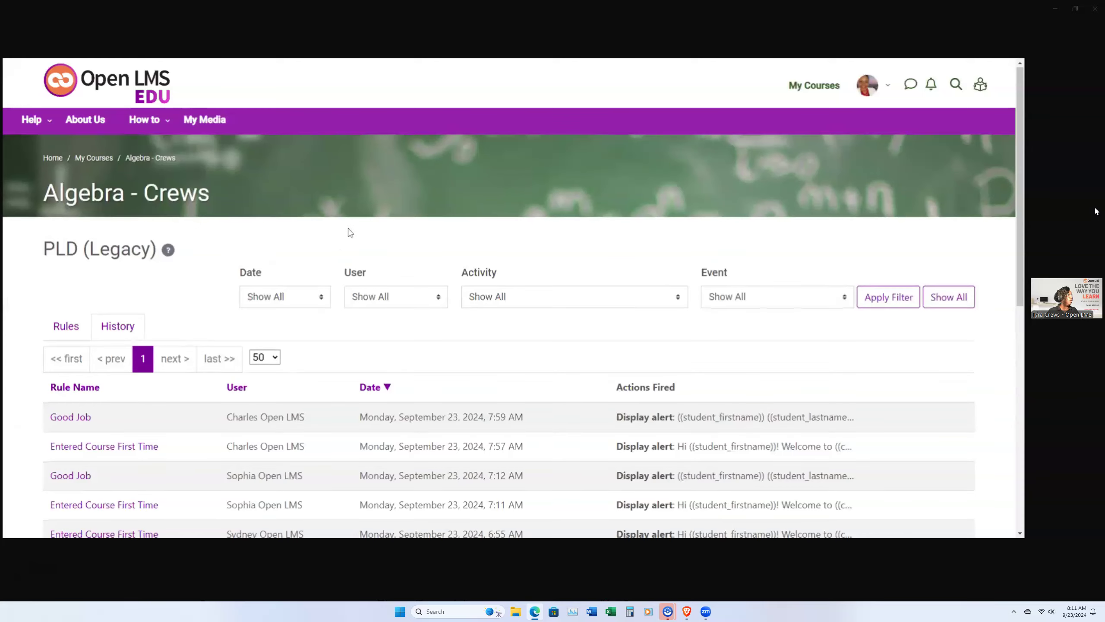
scroll(348, 235, "down", 2)
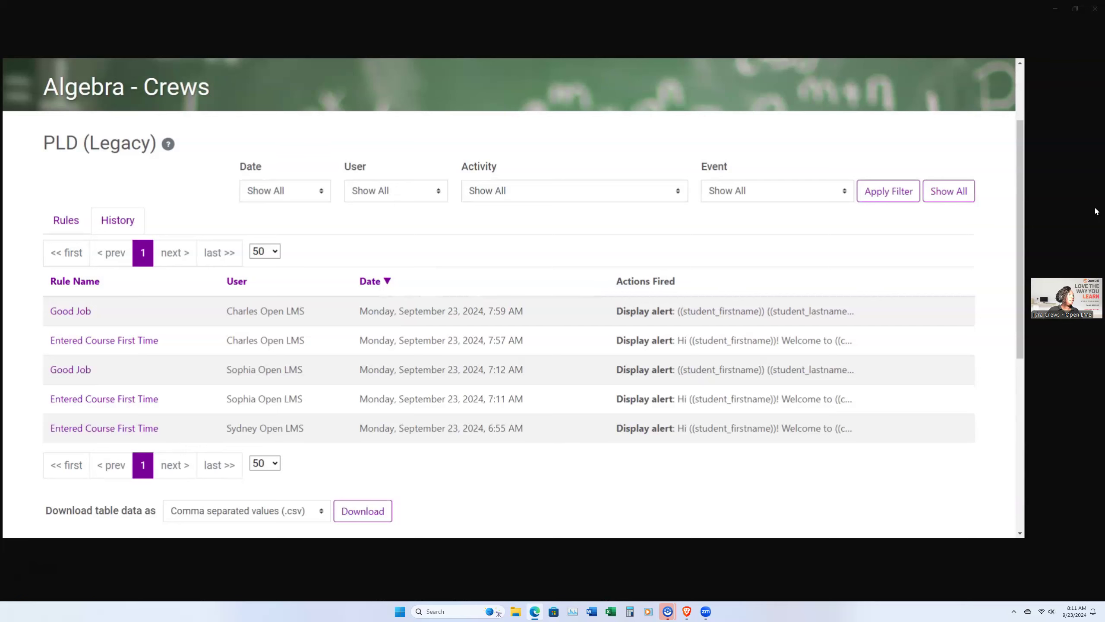
left_click(75, 282)
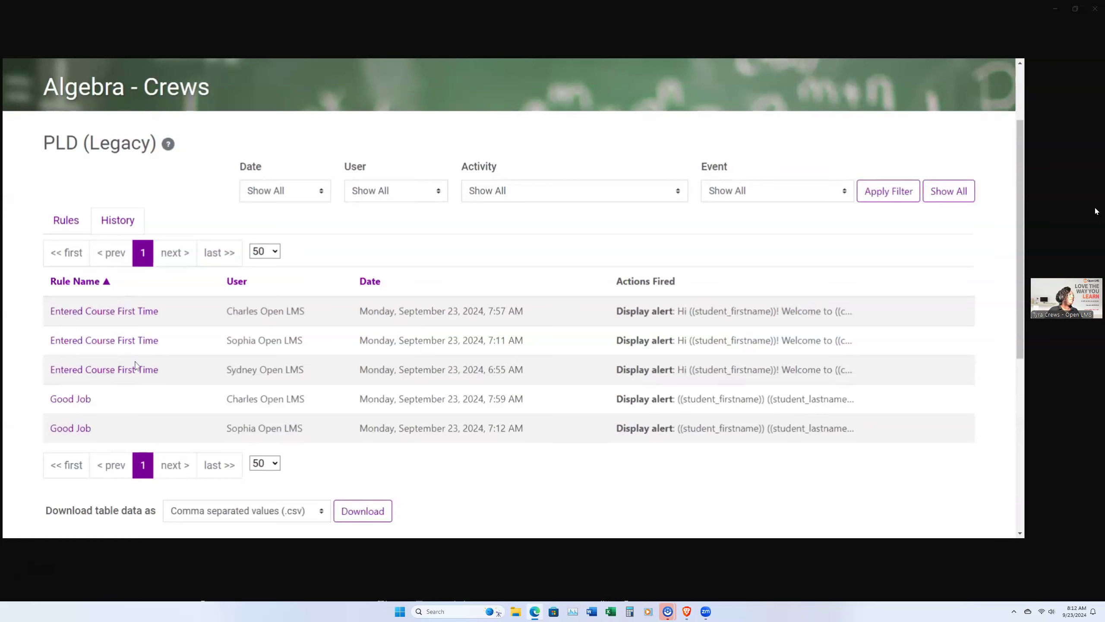
Choose a download format for the history table, then return to the Algebra - Crews course page
scroll(439, 461, "down", 2)
left_click(316, 412)
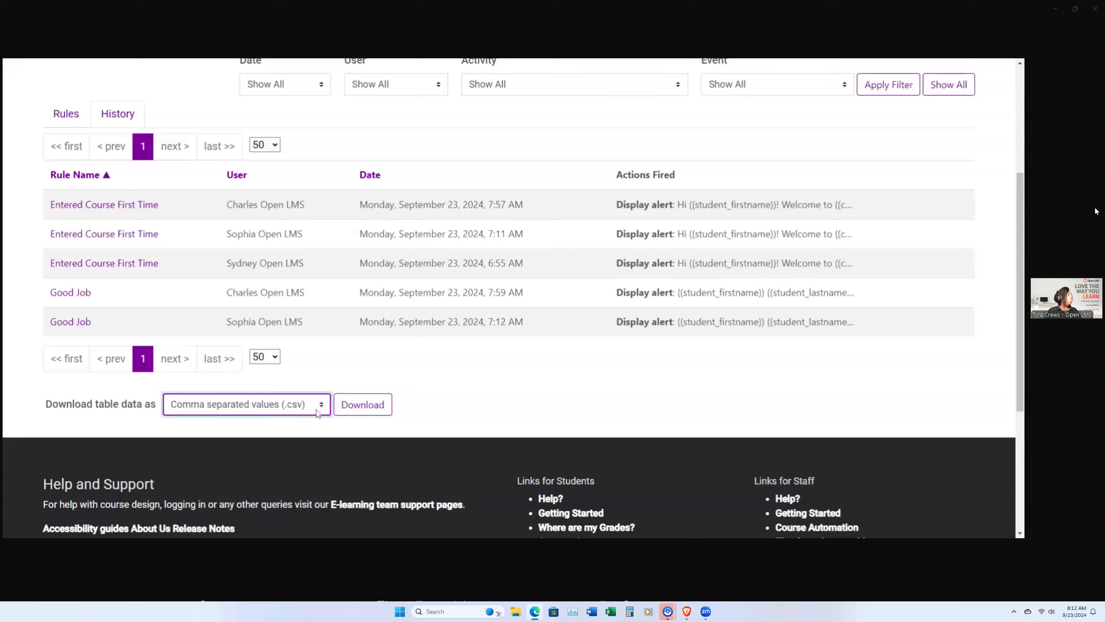
left_click(533, 407)
scroll(544, 412, "up", 5)
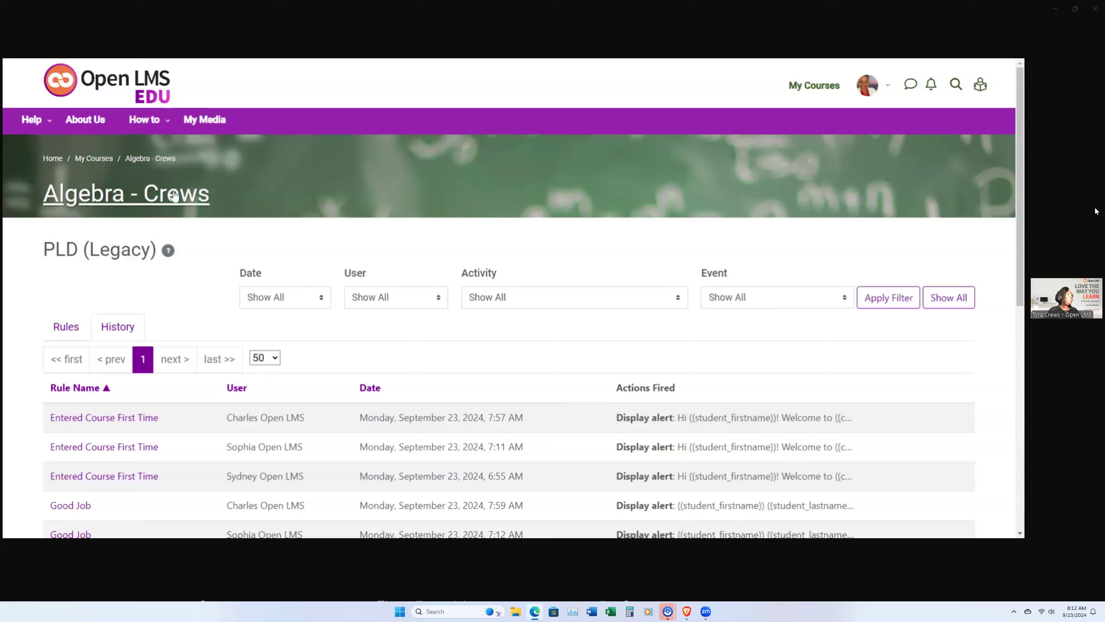
left_click(142, 160)
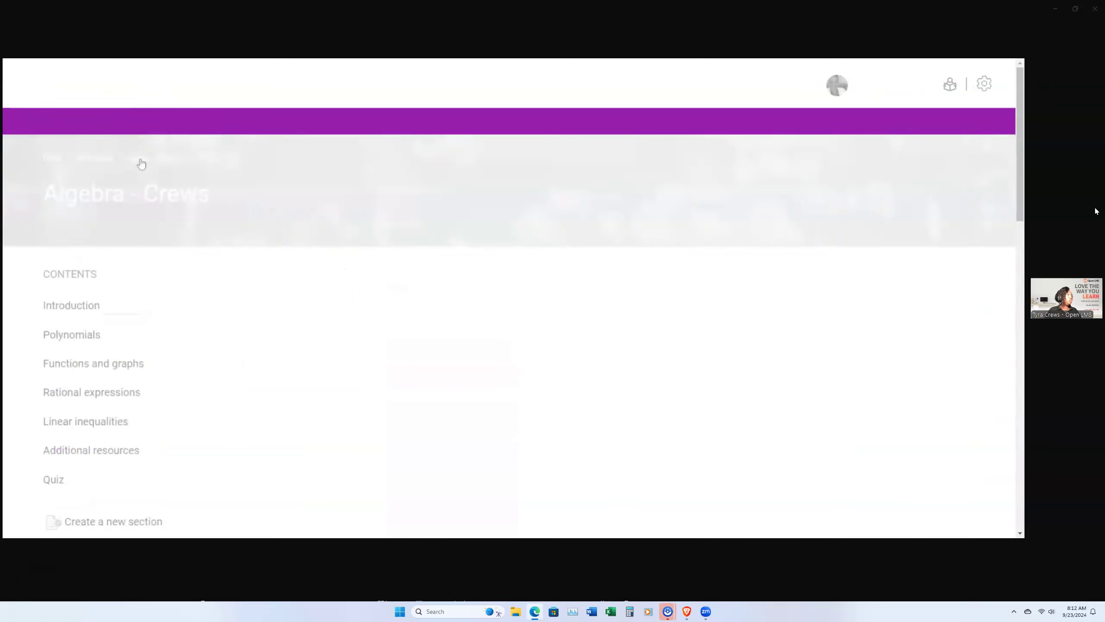
Open the Algebra - Crews Course Dashboard
scroll(264, 311, "down", 5)
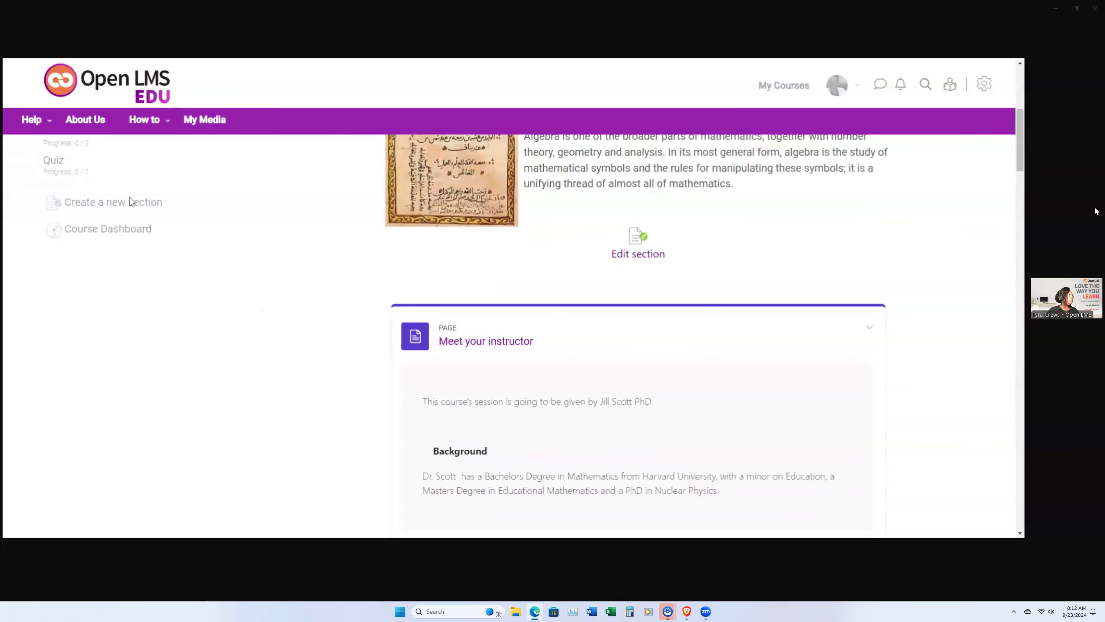
scroll(148, 265, "up", 5)
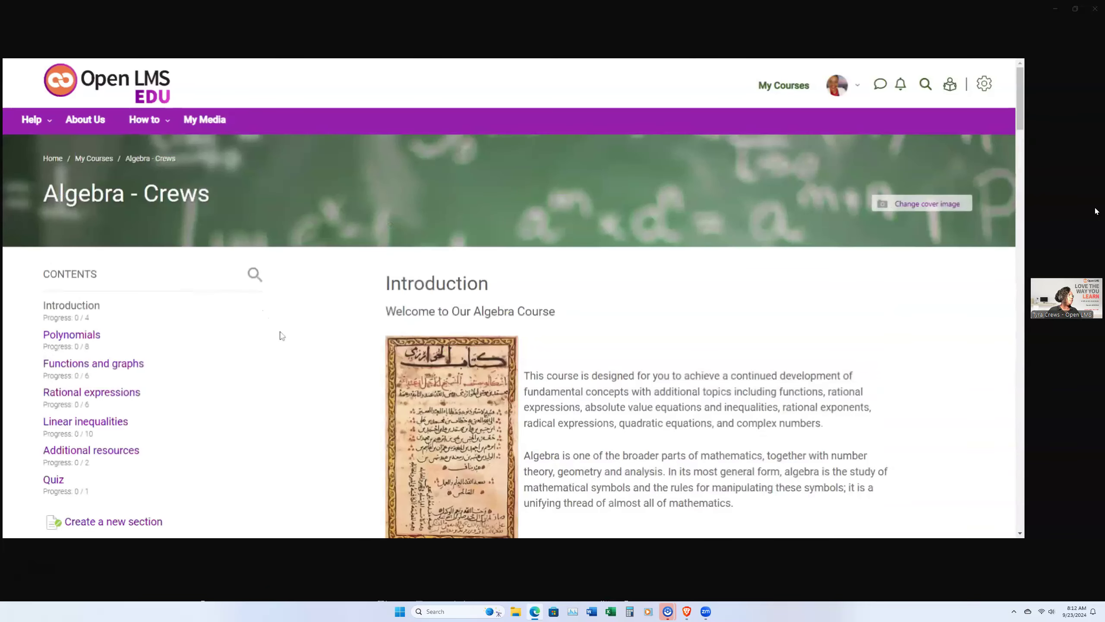
scroll(279, 332, "down", 5)
left_click(122, 287)
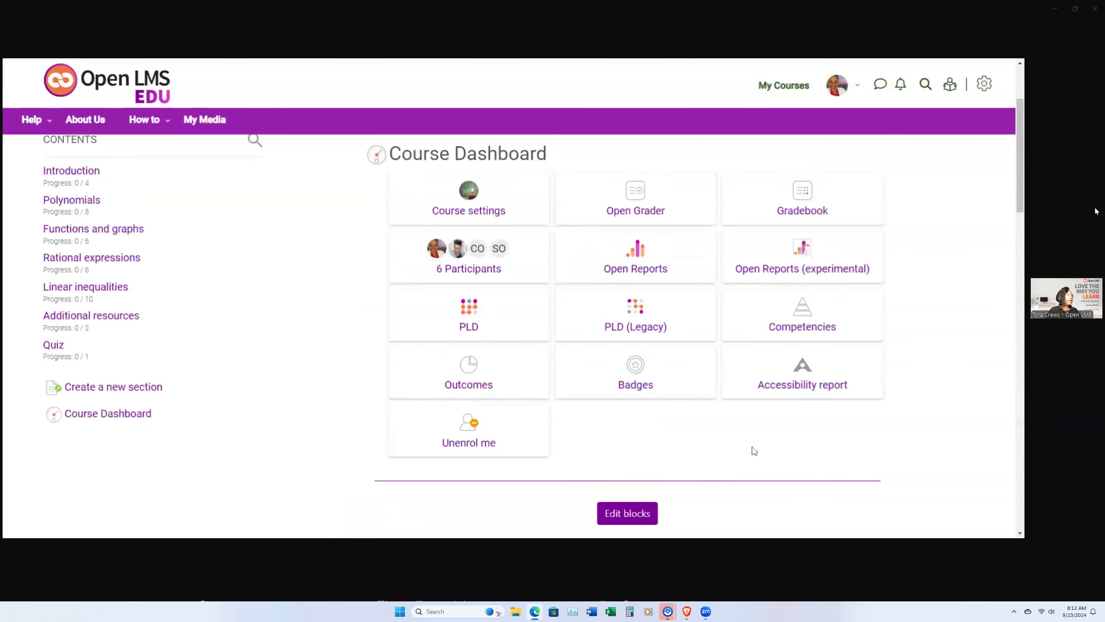
Open the Recent Activity report, filtered to 16–23 September 2024, and review its filters
scroll(755, 453, "up", 1)
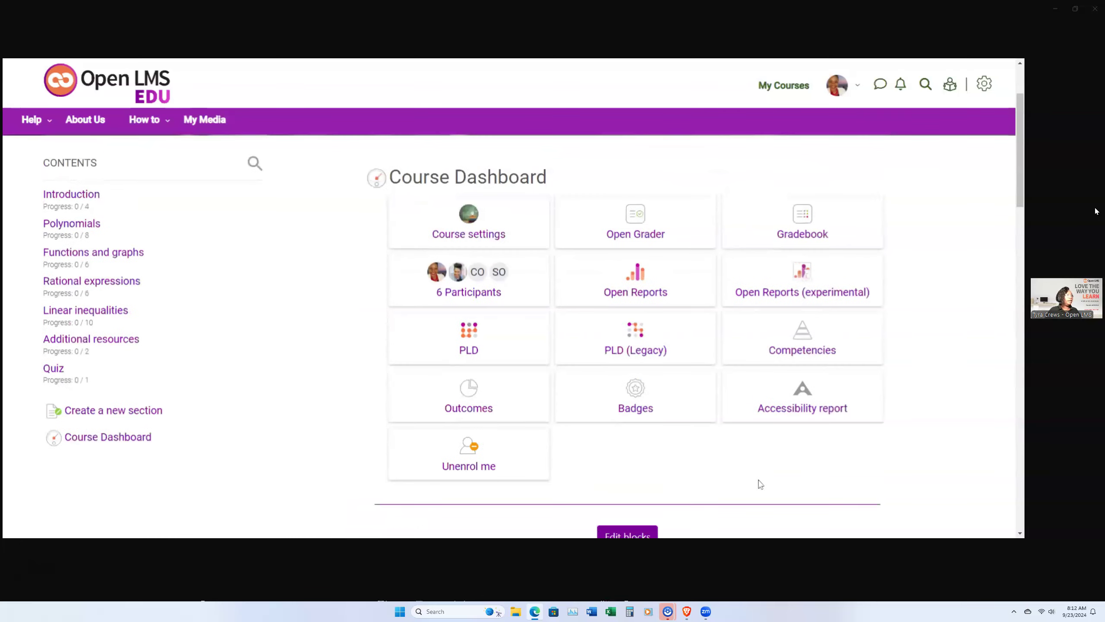
left_click(643, 296)
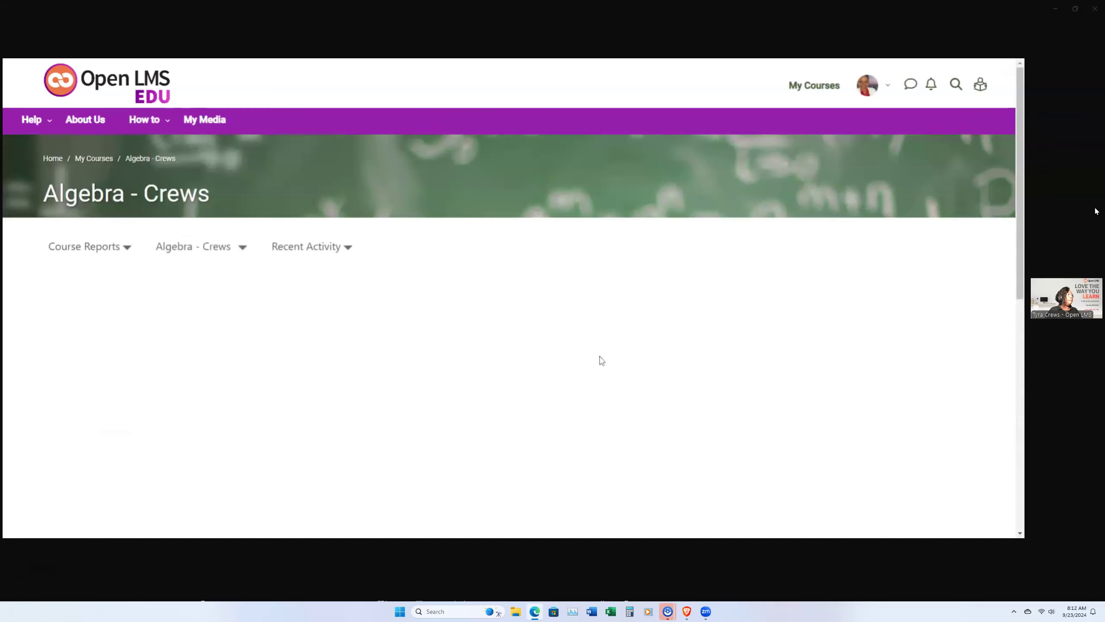
scroll(605, 365, "down", 6)
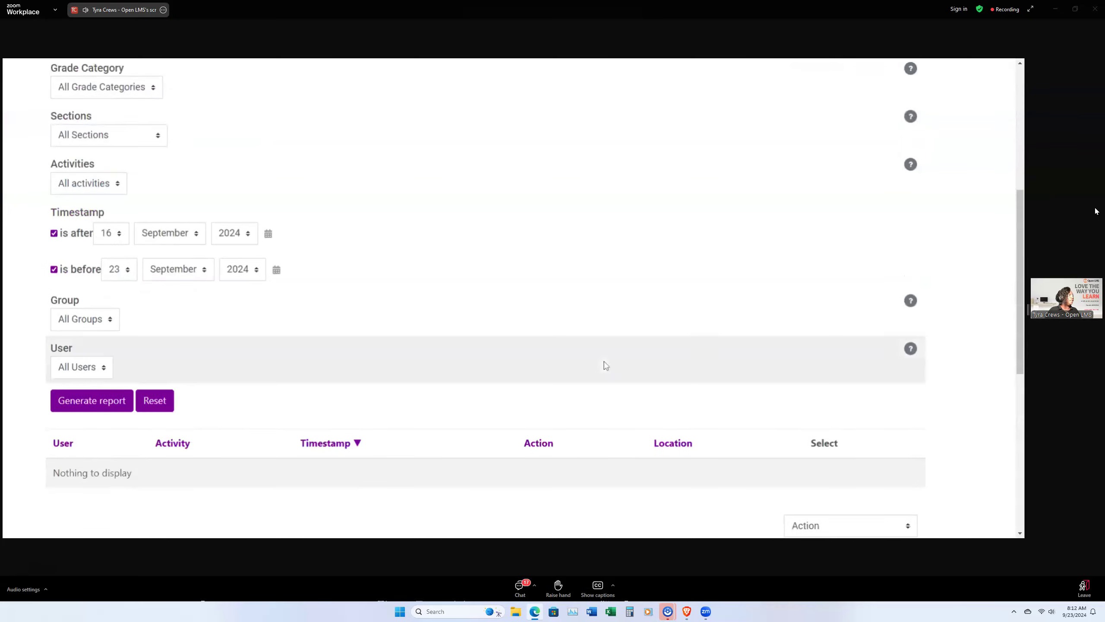
scroll(605, 366, "down", 5)
scroll(605, 366, "up", 4)
scroll(611, 365, "up", 5)
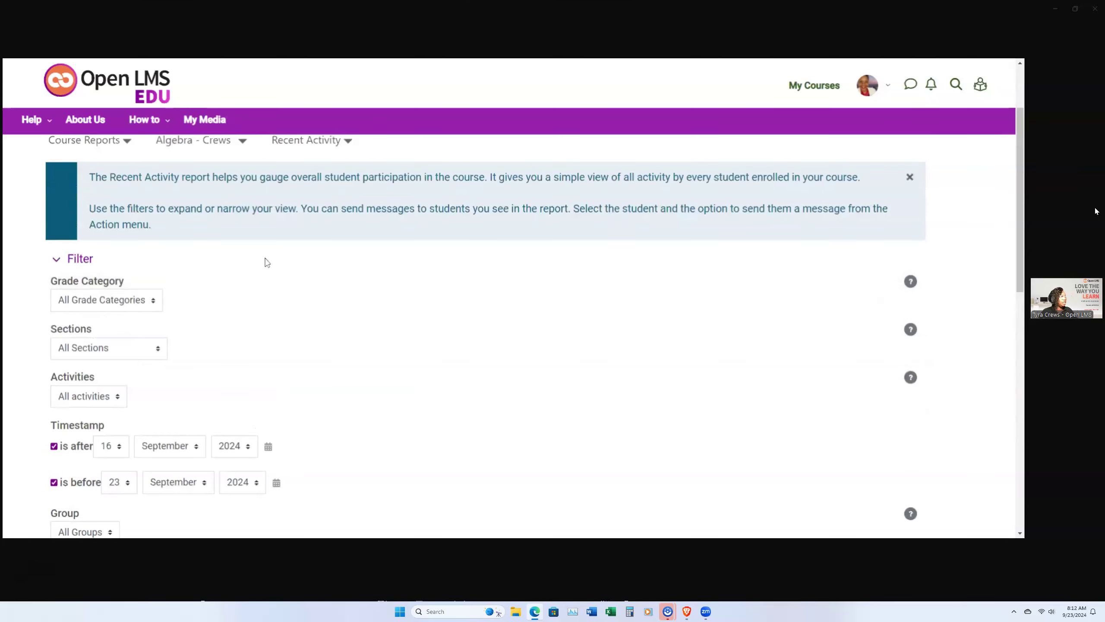
scroll(263, 263, "up", 3)
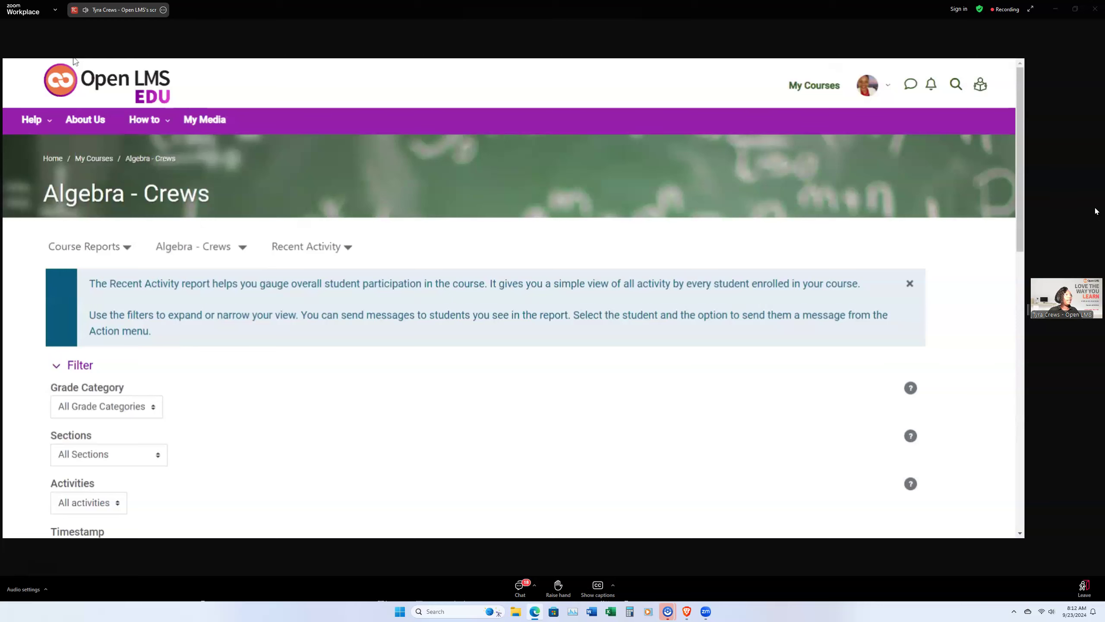
Return to Algebra - Crews, open its Gradebook, skip the tour, and browse the grader report
left_click(61, 81)
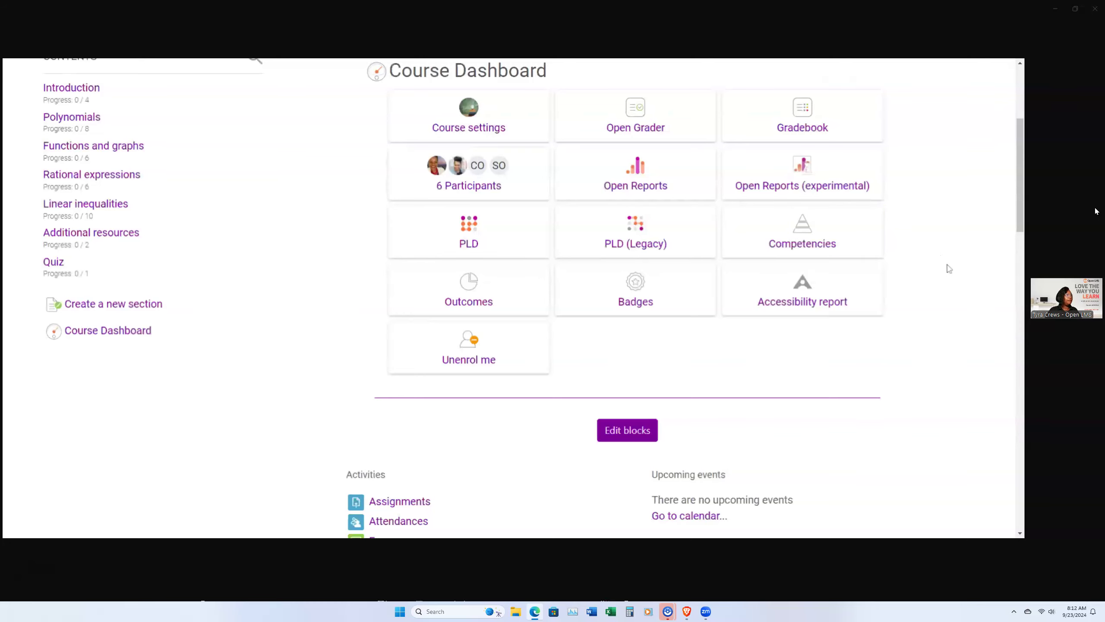
scroll(951, 269, "up", 3)
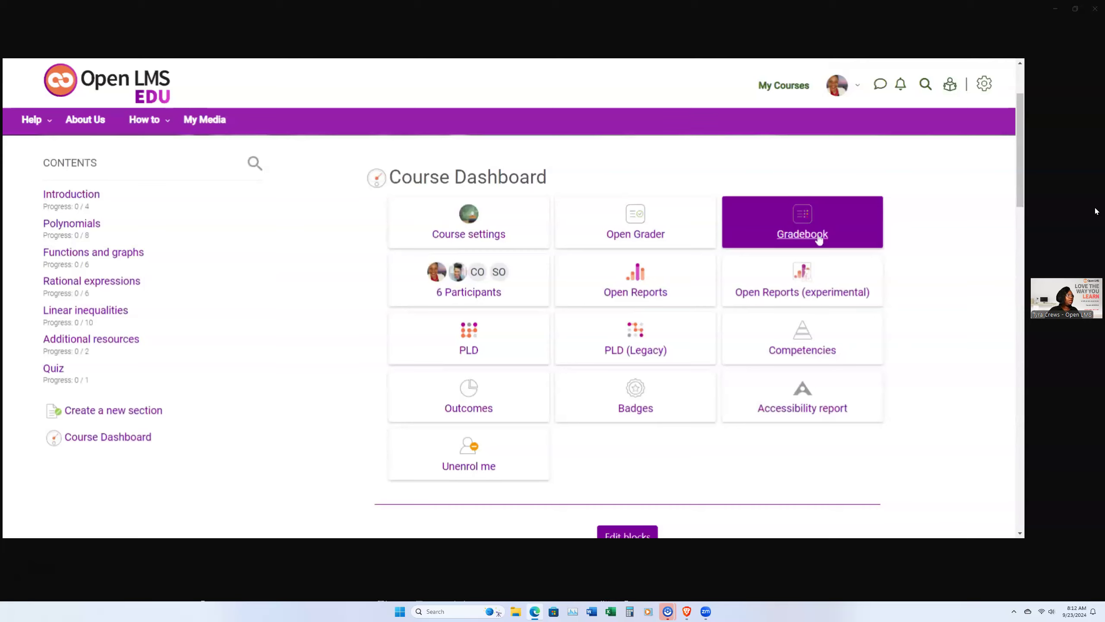
left_click(820, 238)
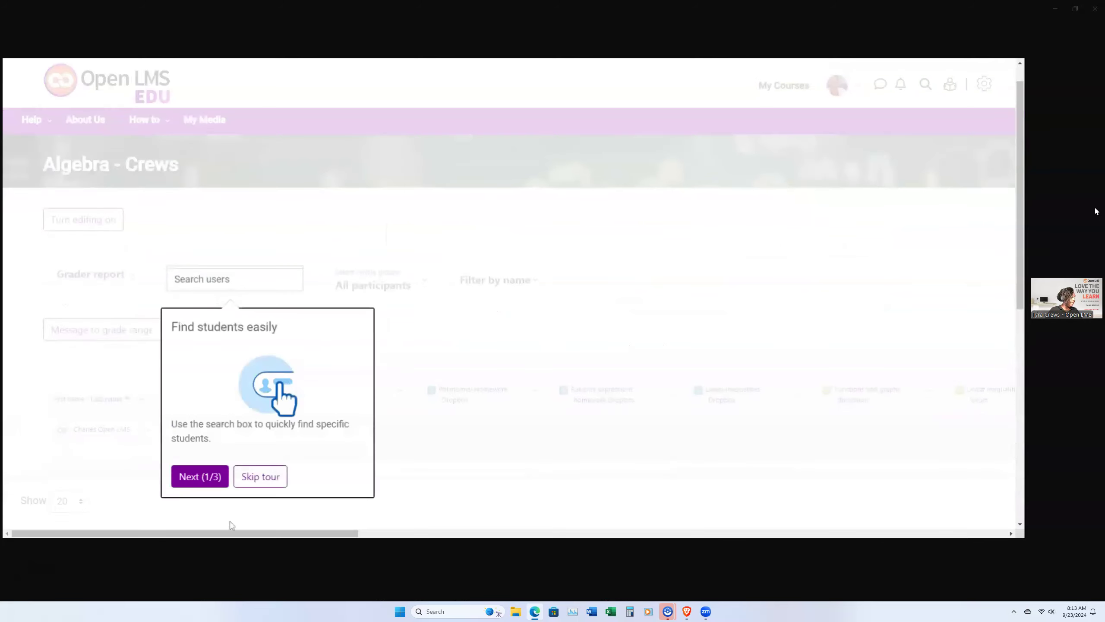
left_click(275, 483)
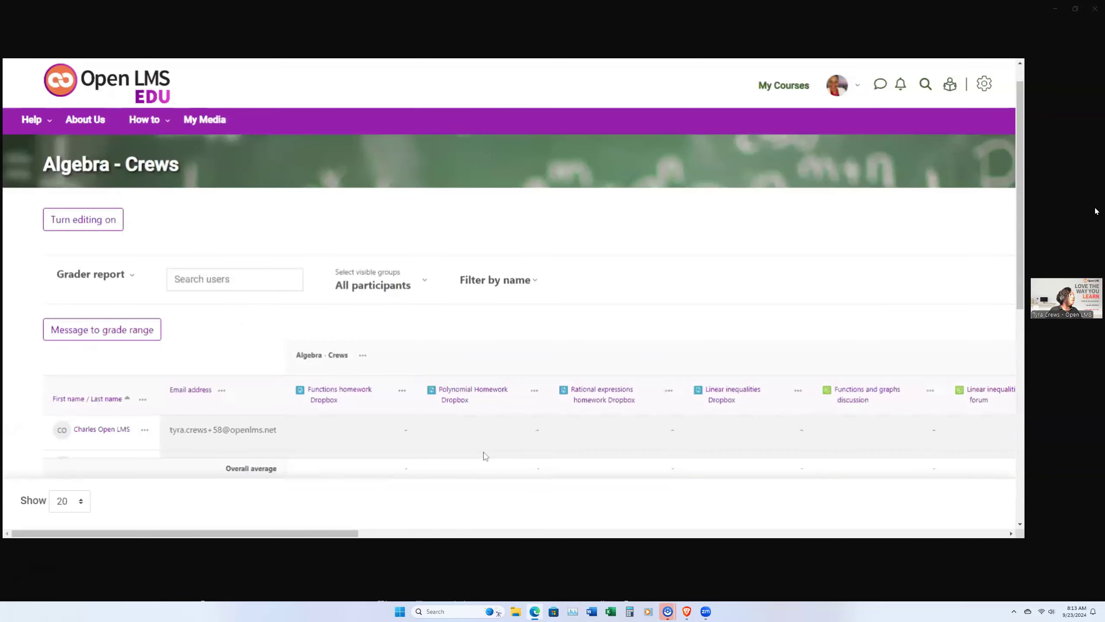
scroll(468, 444, "down", 5)
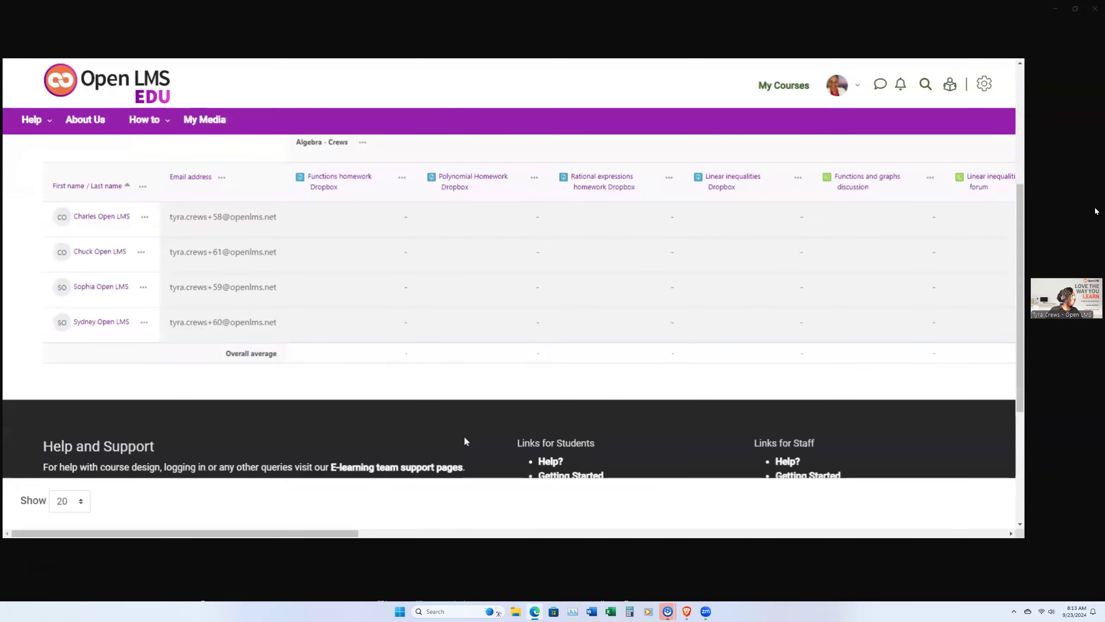
scroll(464, 440, "up", 2)
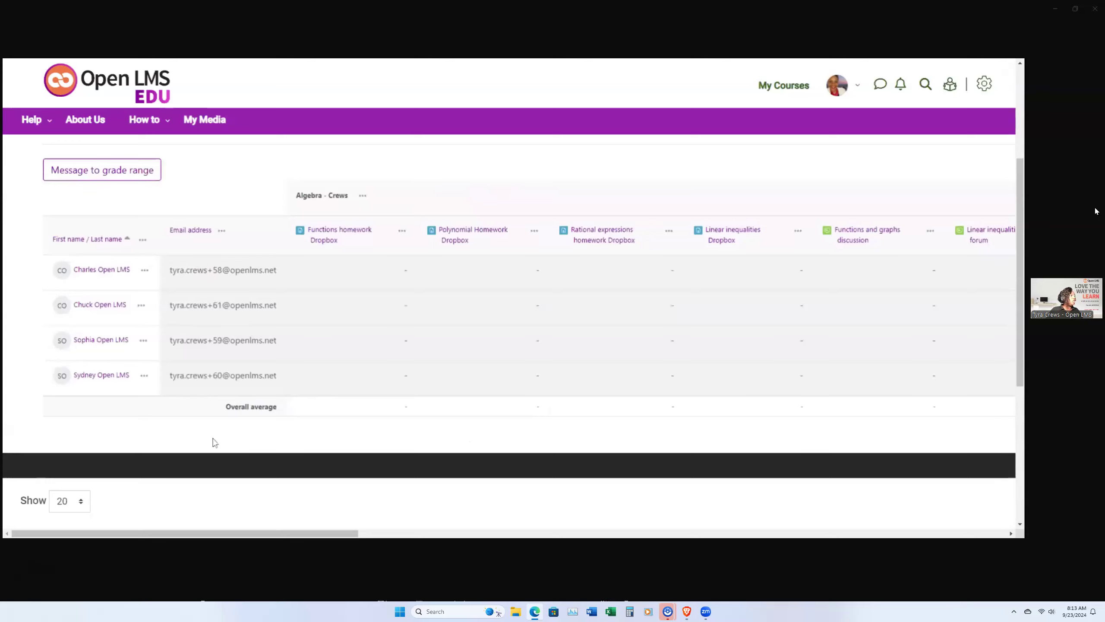
scroll(561, 362, "down", 5)
scroll(561, 362, "up", 6)
scroll(562, 362, "up", 3)
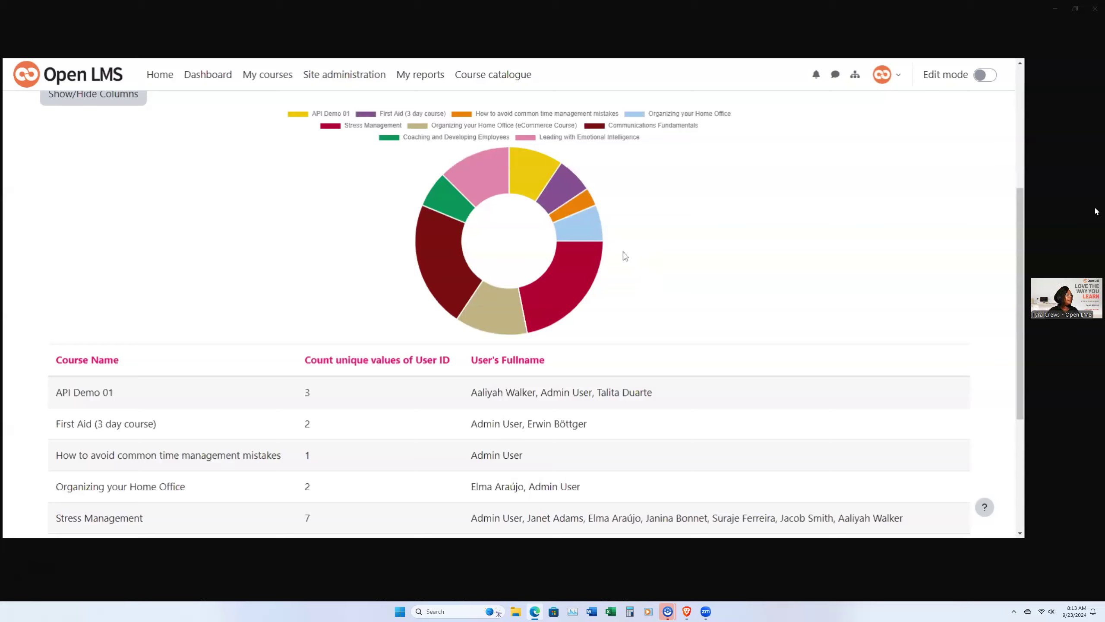
Scroll through the Crews_Top courses report, checking the Stress Management slice and user-count table
scroll(747, 255, "up", 5)
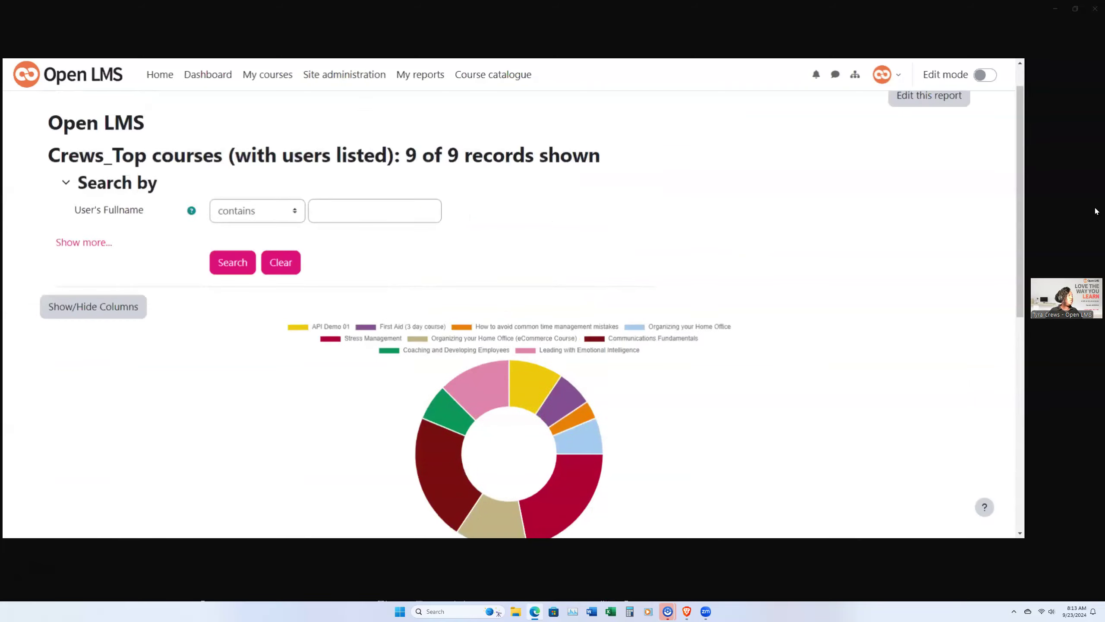
scroll(746, 287, "down", 5)
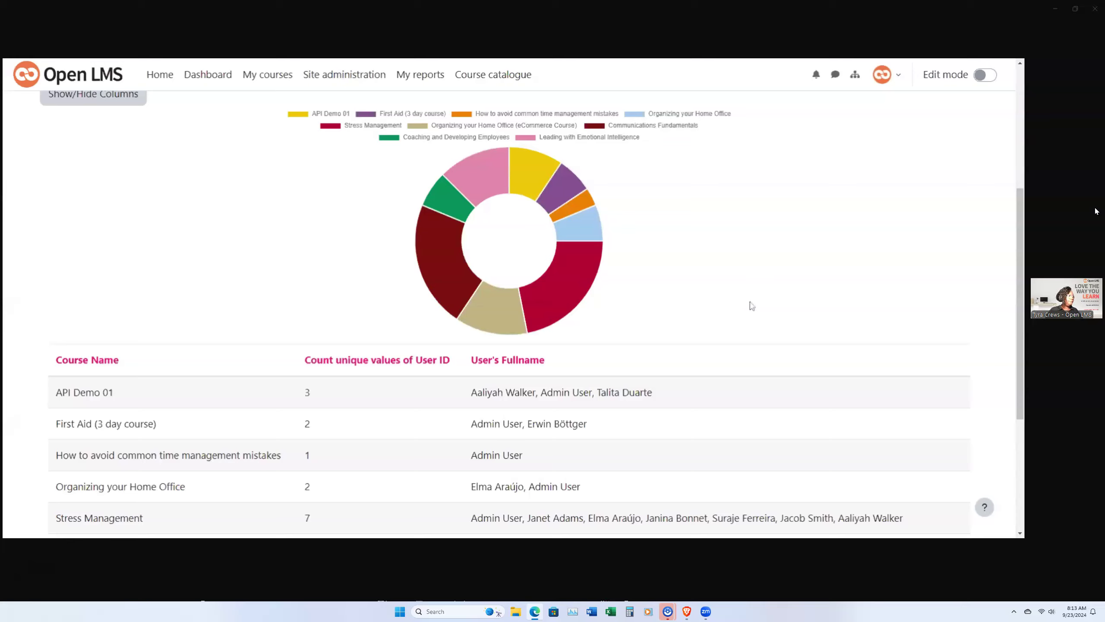
mouse_move(556, 291)
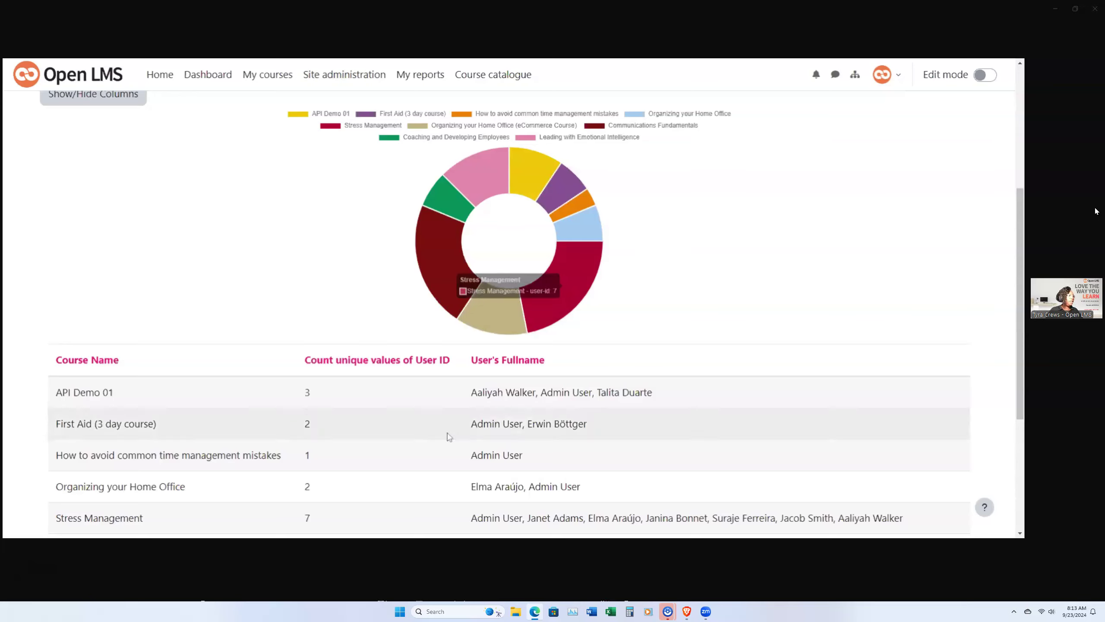
scroll(844, 273, "down", 3)
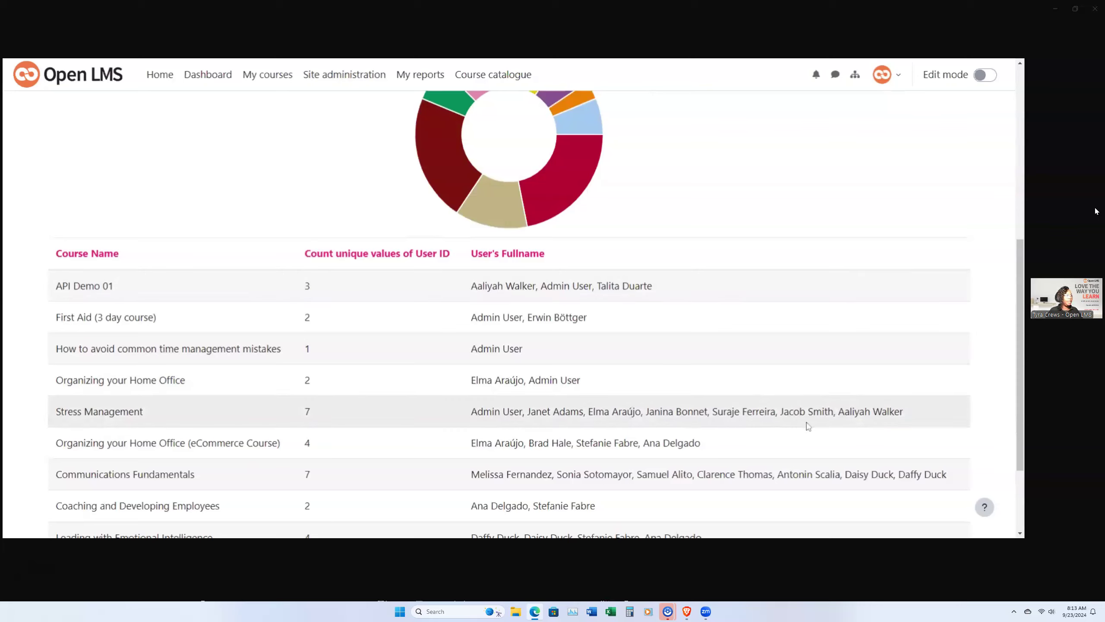
scroll(804, 428, "down", 2)
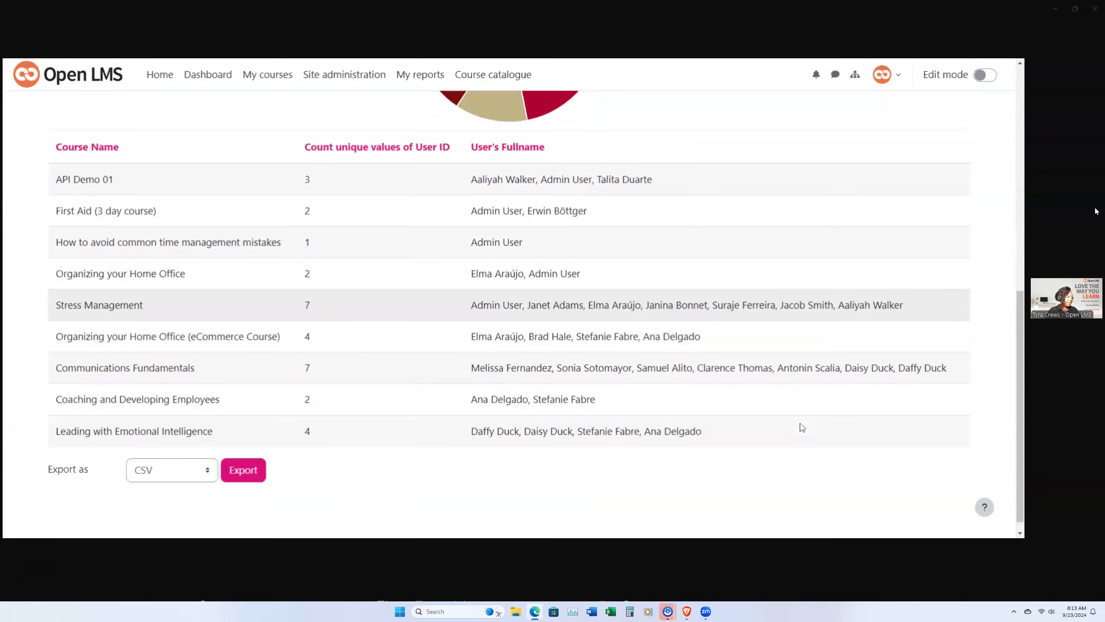
scroll(803, 424, "up", 6)
scroll(802, 419, "up", 3)
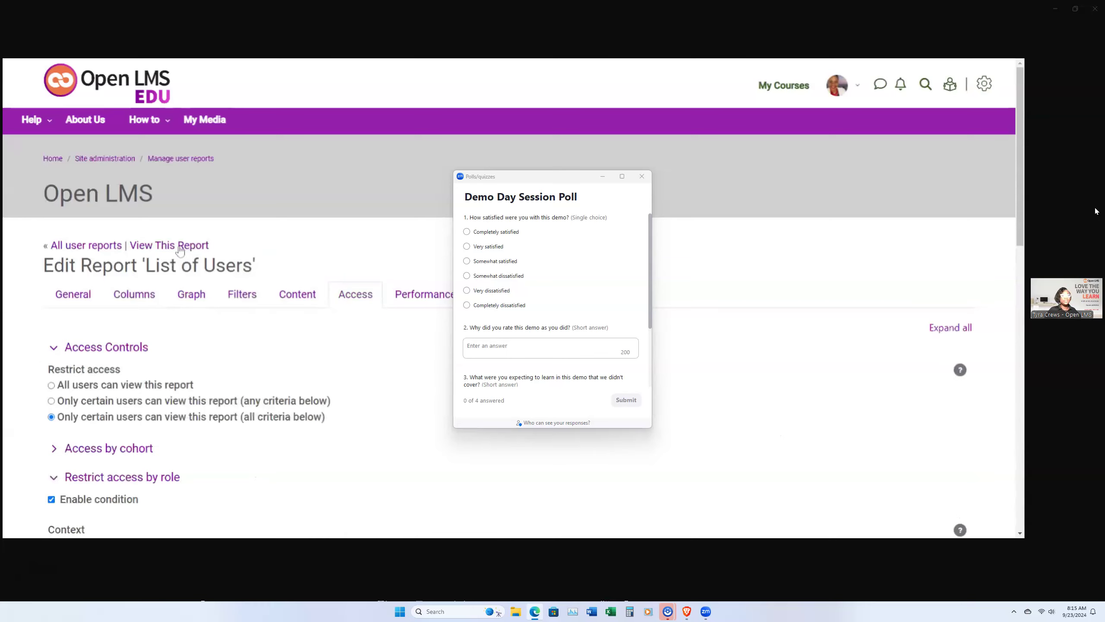
View the List of Users report results: 12600 records across 315 pages
left_click(180, 252)
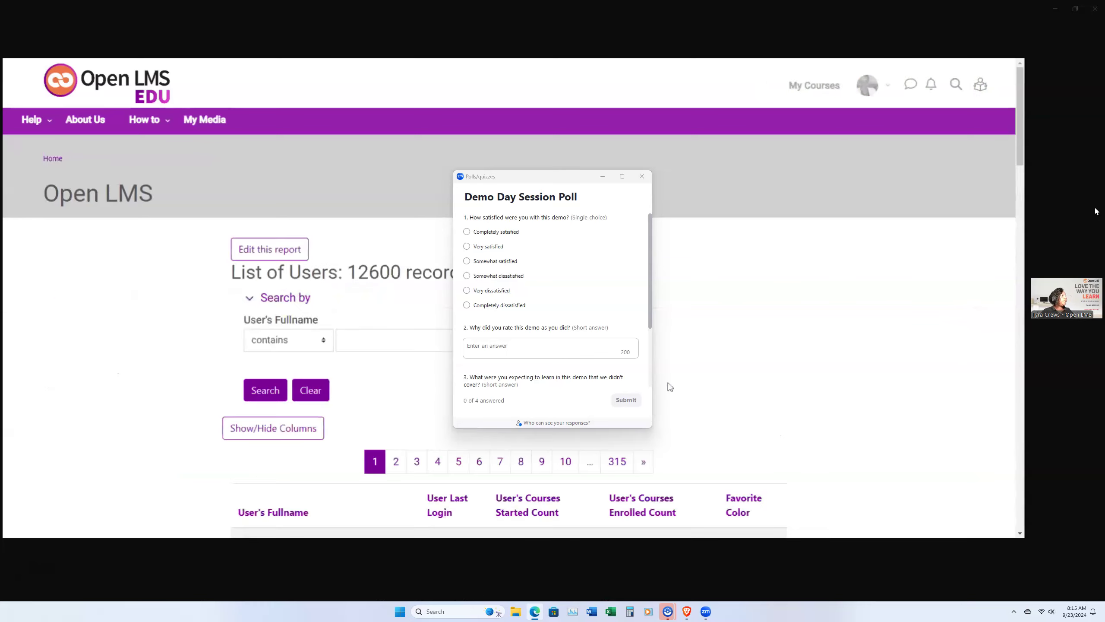
scroll(775, 313, "down", 5)
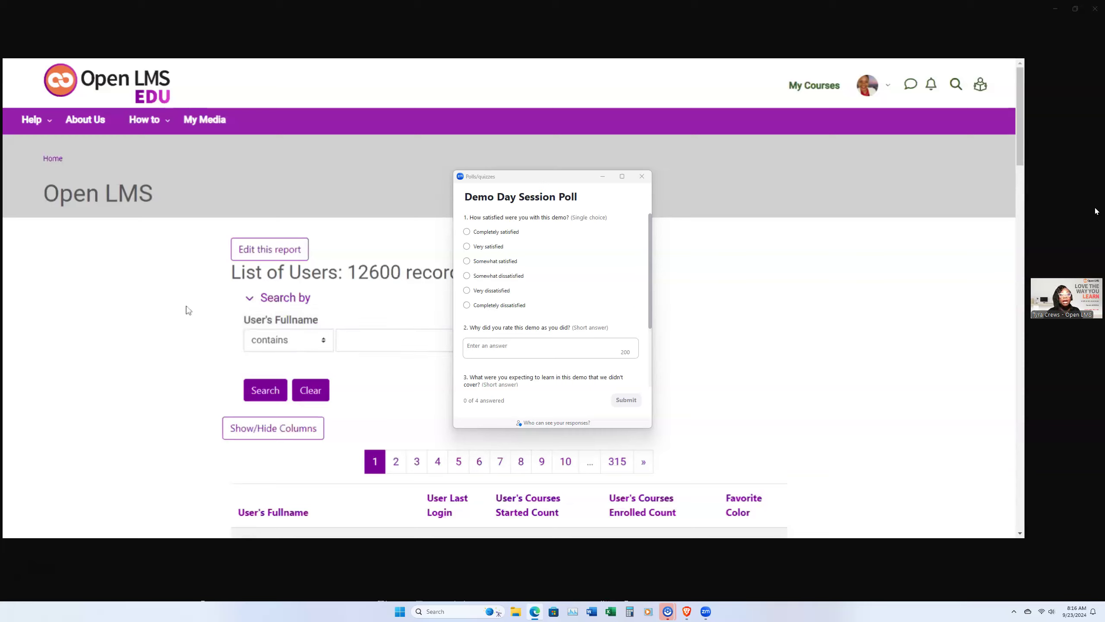
mouse_move(1096, 211)
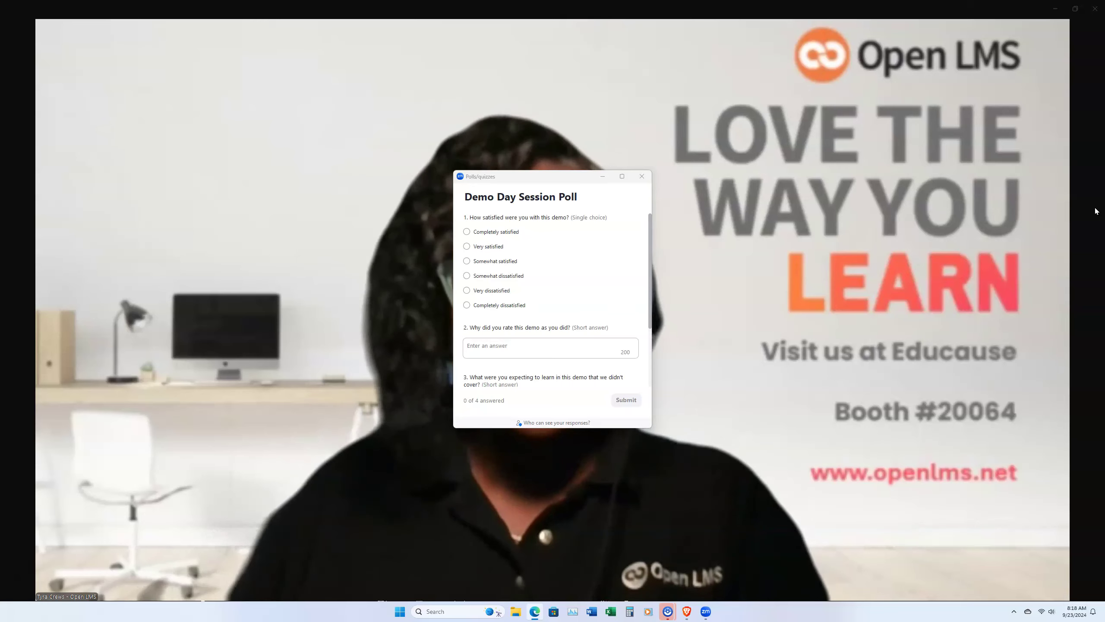
mouse_move(1096, 211)
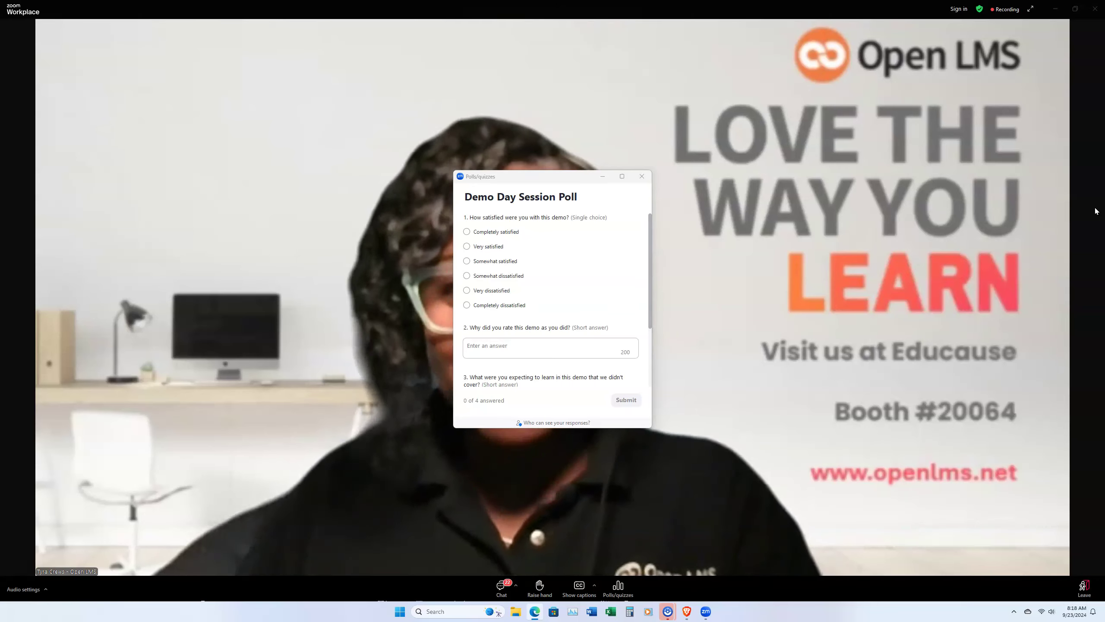